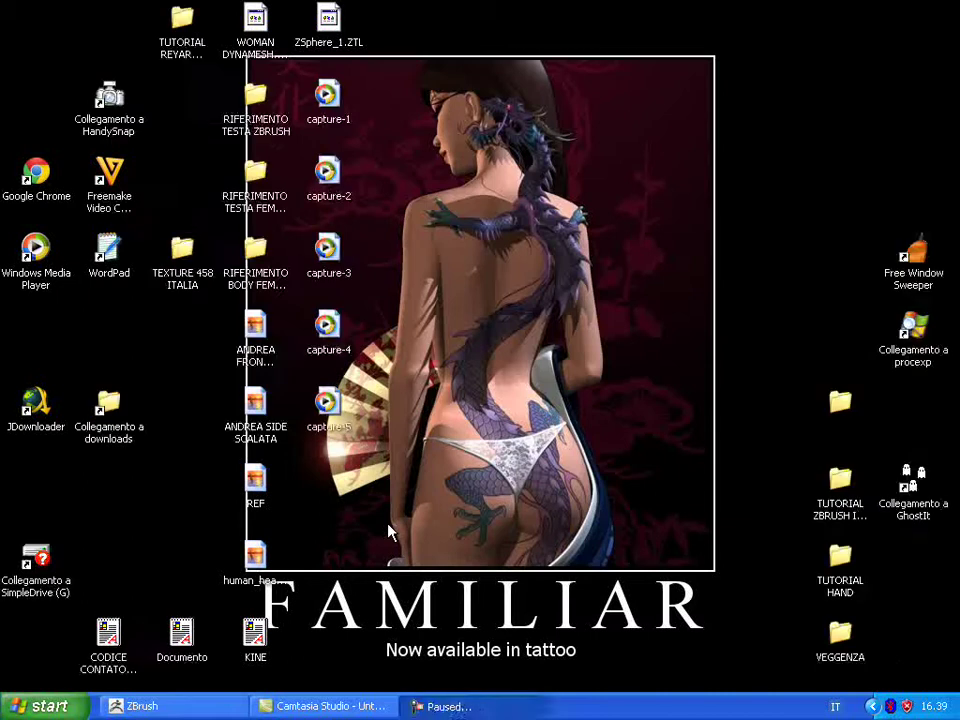
Step: Restore the ZBrush window from the taskbar so the red-wax finger fills the screen
{"action": "left_click", "coordinate": [143, 707]}
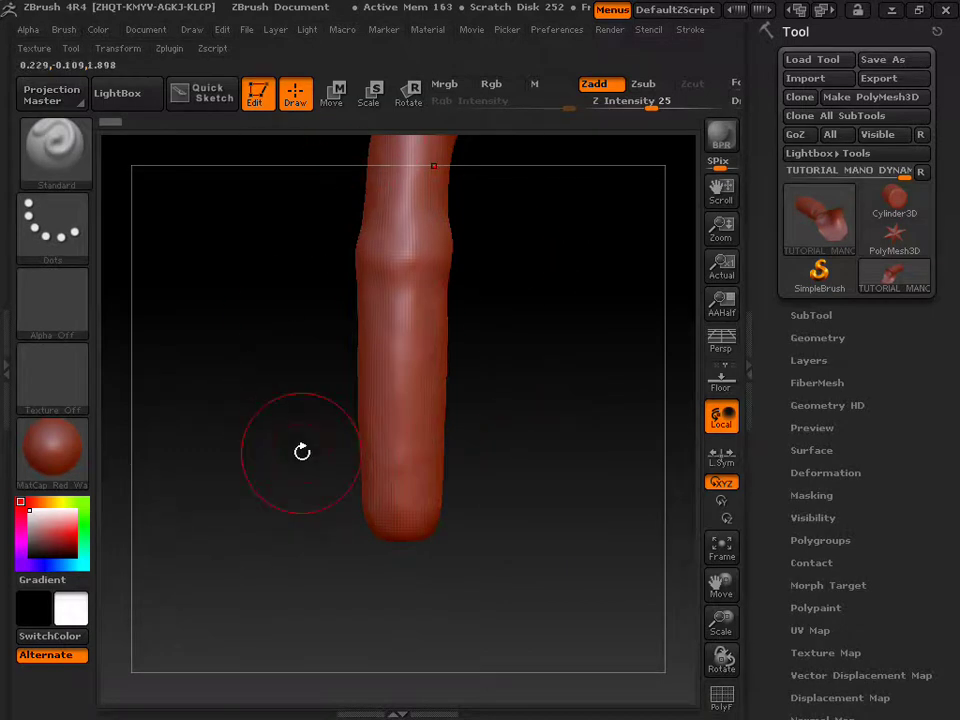
Step: Shrink the brush to Draw Size 28 and frame the fingertip large in view
{"action": "key", "text": "s"}
{"action": "left_click_drag", "start_coordinate": [306, 456], "coordinate": [268, 453]}
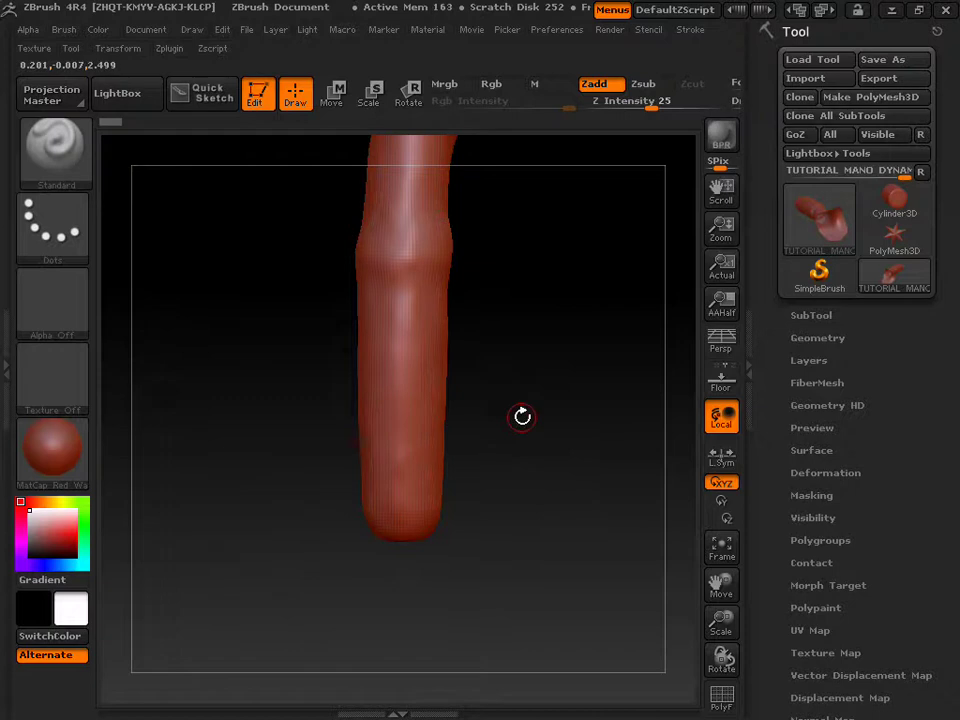
{"action": "left_click", "coordinate": [722, 545]}
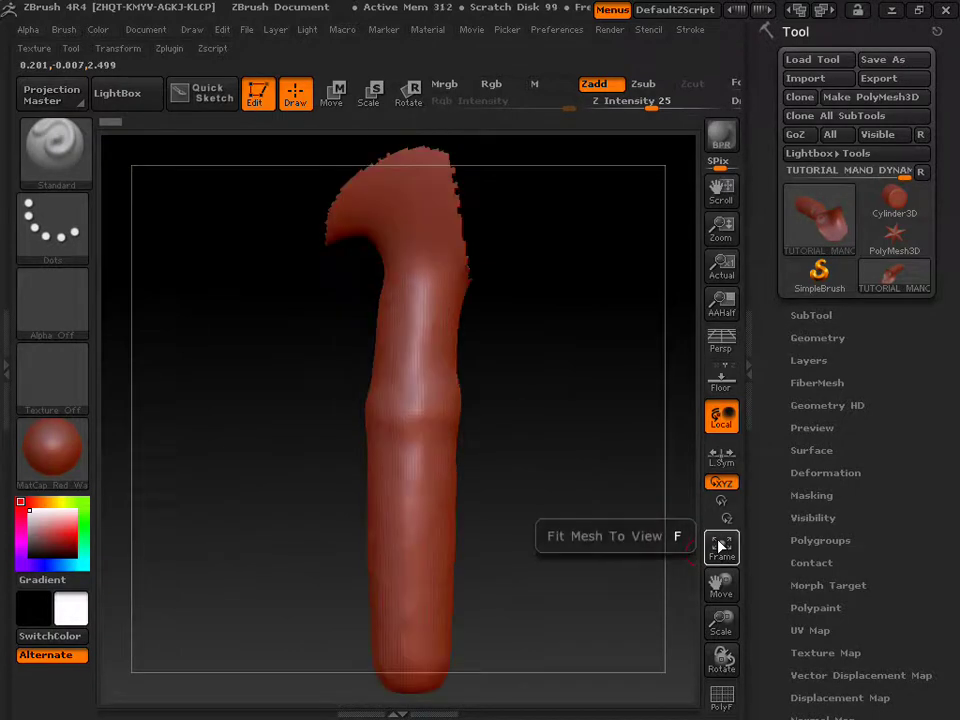
{"action": "left_click_drag", "start_coordinate": [721, 583], "coordinate": [716, 524]}
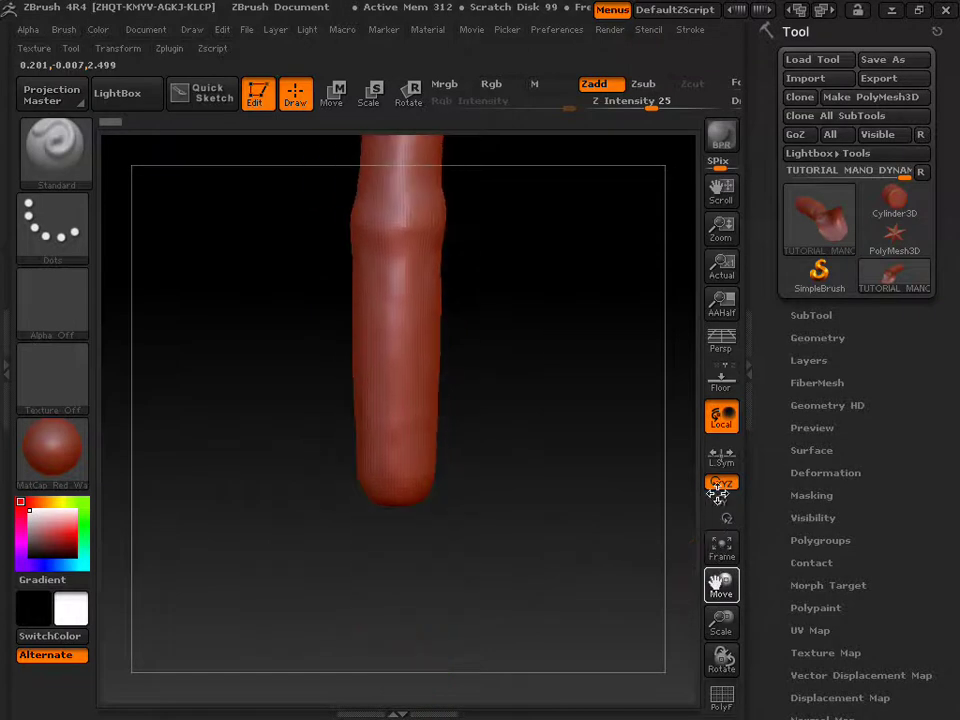
{"action": "mouse_move", "coordinate": [721, 621]}
{"action": "left_mouse_down"}
{"action": "mouse_move", "coordinate": [722, 645]}
{"action": "mouse_move", "coordinate": [718, 573]}
{"action": "left_mouse_up"}
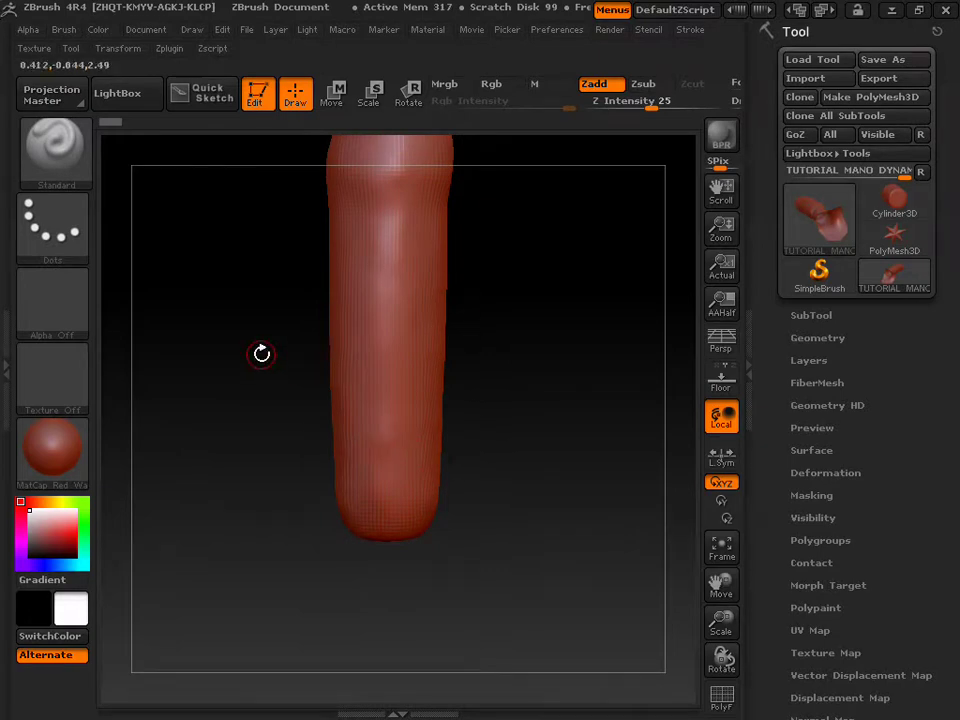
Step: Select the Inflat brush at Z Intensity 10
{"action": "key", "text": "b"}
{"action": "key", "text": "i"}
{"action": "key", "text": "n"}
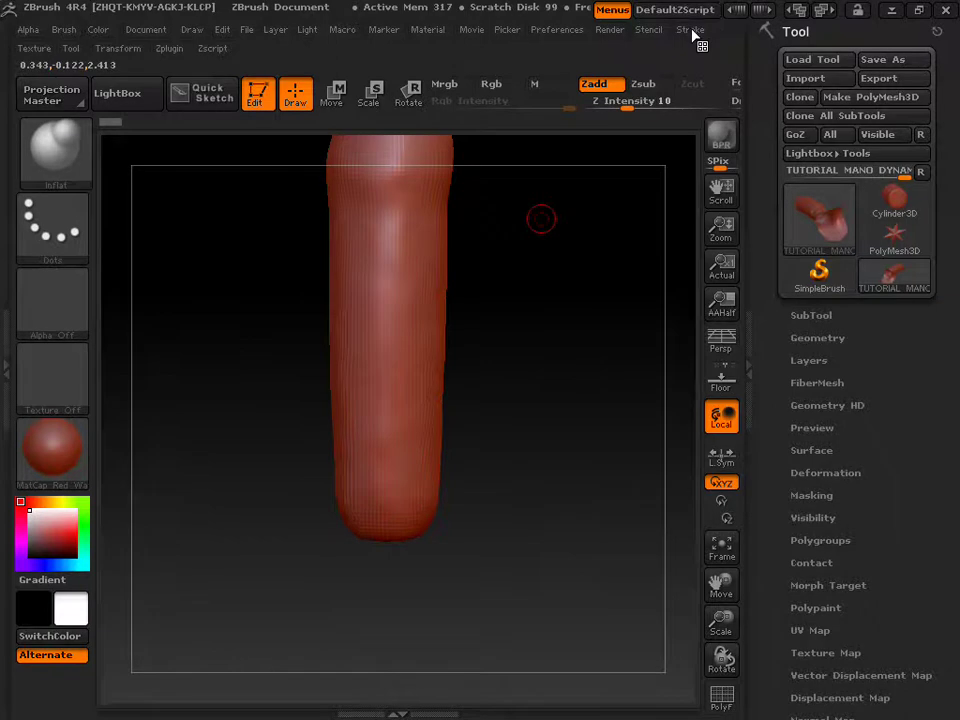
Step: Enable LazyMouse and roll the undo history back to step 5 of 17
{"action": "left_click", "coordinate": [692, 31]}
{"action": "left_click", "coordinate": [767, 291]}
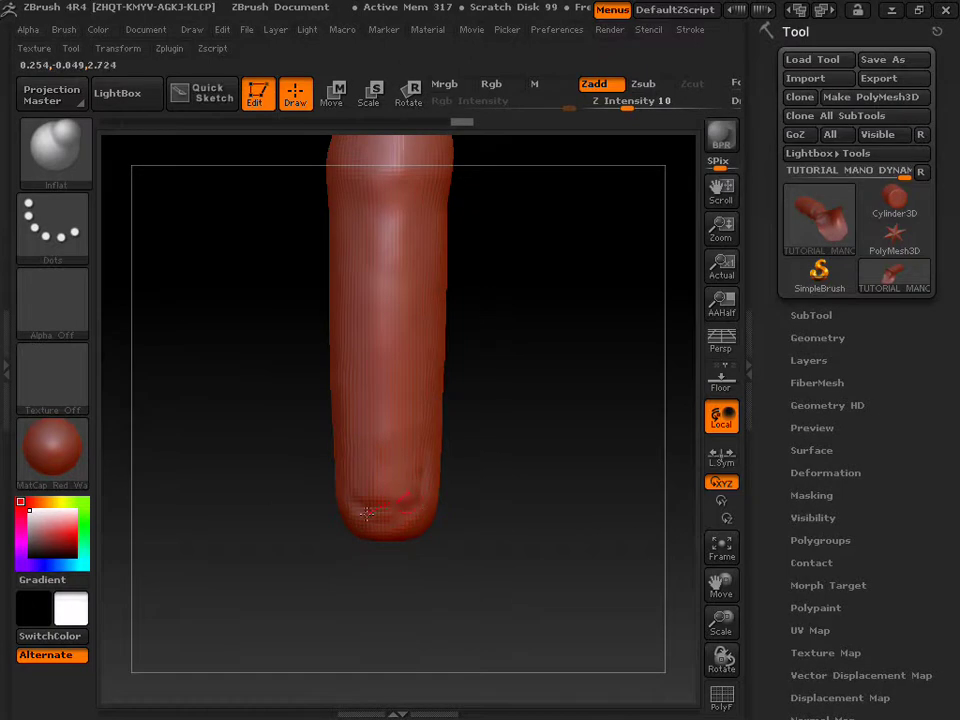
{"action": "mouse_move", "coordinate": [431, 130]}
{"action": "left_mouse_down"}
{"action": "mouse_move", "coordinate": [380, 120]}
{"action": "mouse_move", "coordinate": [263, 127]}
{"action": "left_mouse_up"}
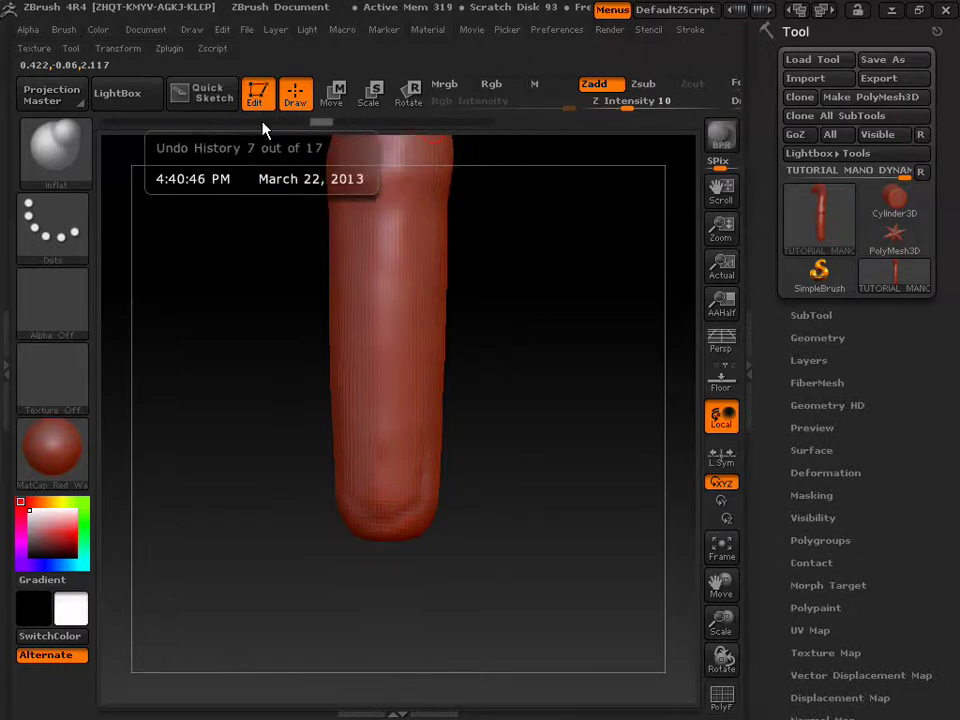
{"action": "left_click_drag", "start_coordinate": [246, 124], "coordinate": [112, 127]}
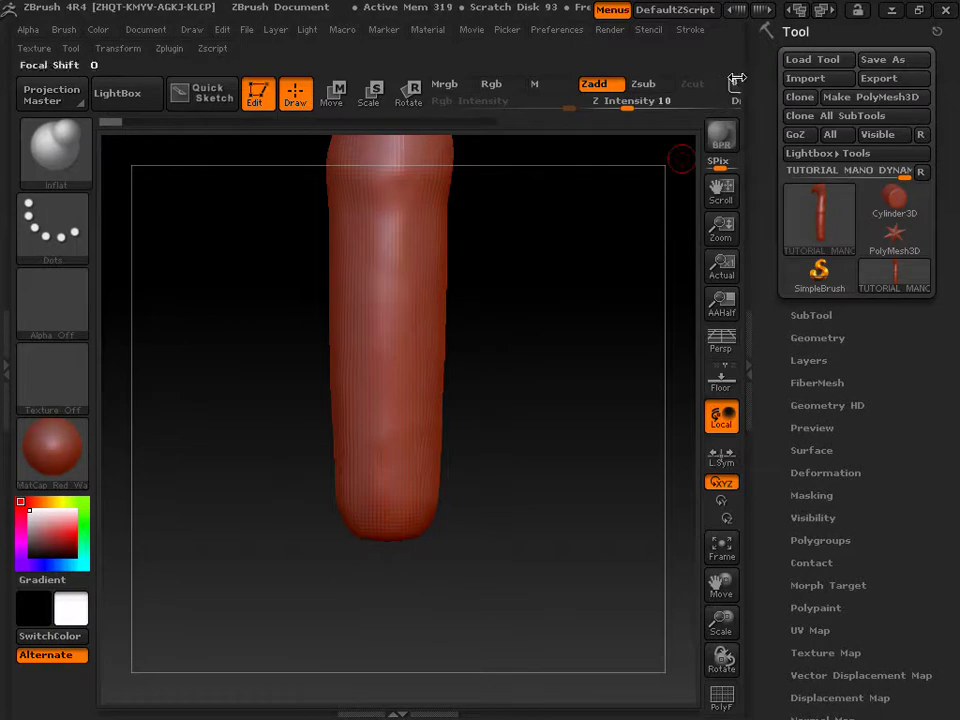
Step: Raise the brush Draw Size to 17
{"action": "left_click", "coordinate": [690, 29]}
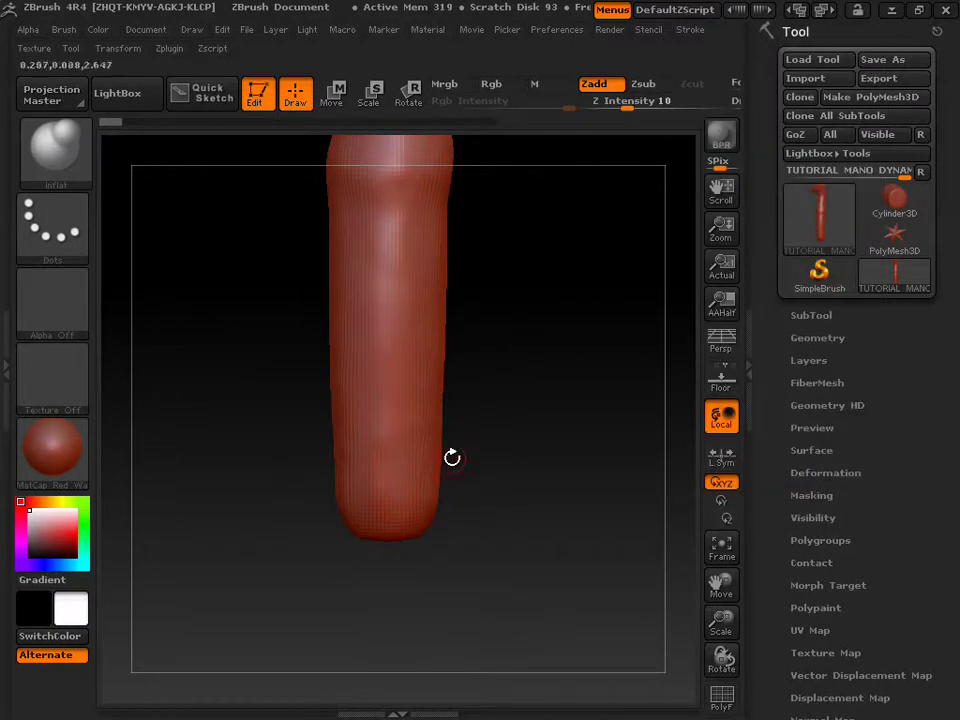
{"action": "key", "text": "s"}
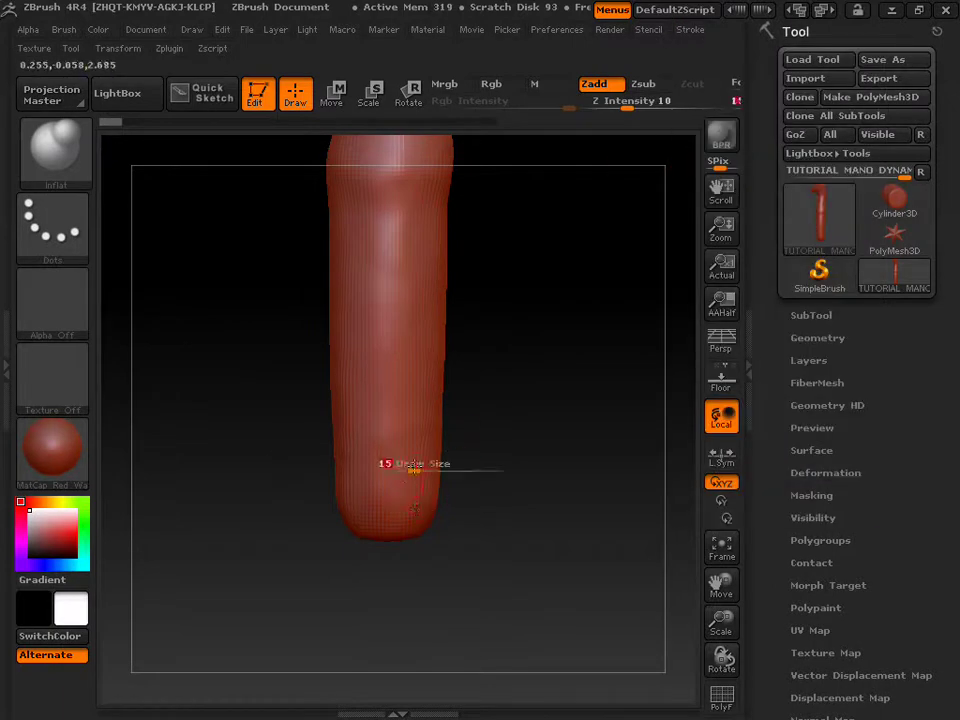
{"action": "left_click_drag", "start_coordinate": [415, 466], "coordinate": [417, 466]}
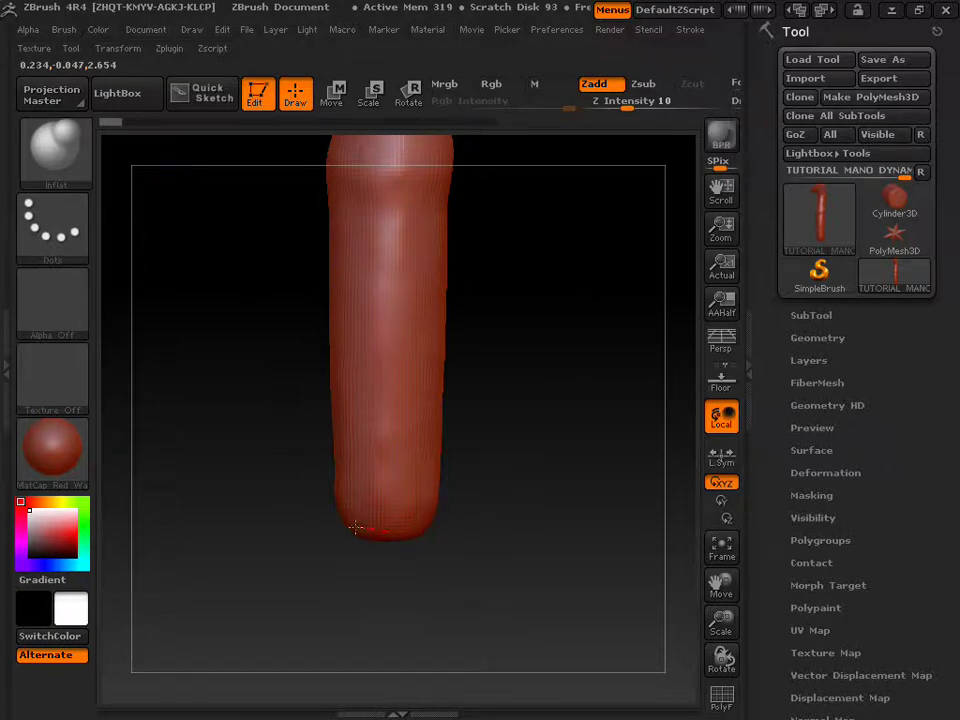
Step: Trace the nail outline along the bottom and left side of the fingertip
{"action": "left_click_drag", "start_coordinate": [340, 522], "coordinate": [321, 508]}
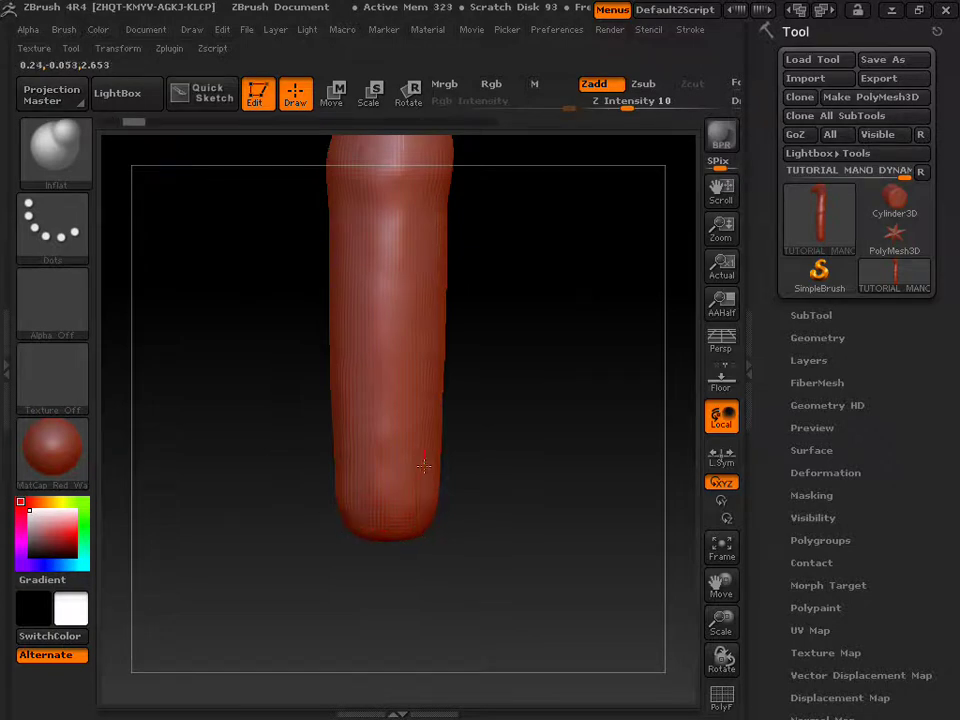
{"action": "left_click_drag", "start_coordinate": [416, 543], "coordinate": [446, 489]}
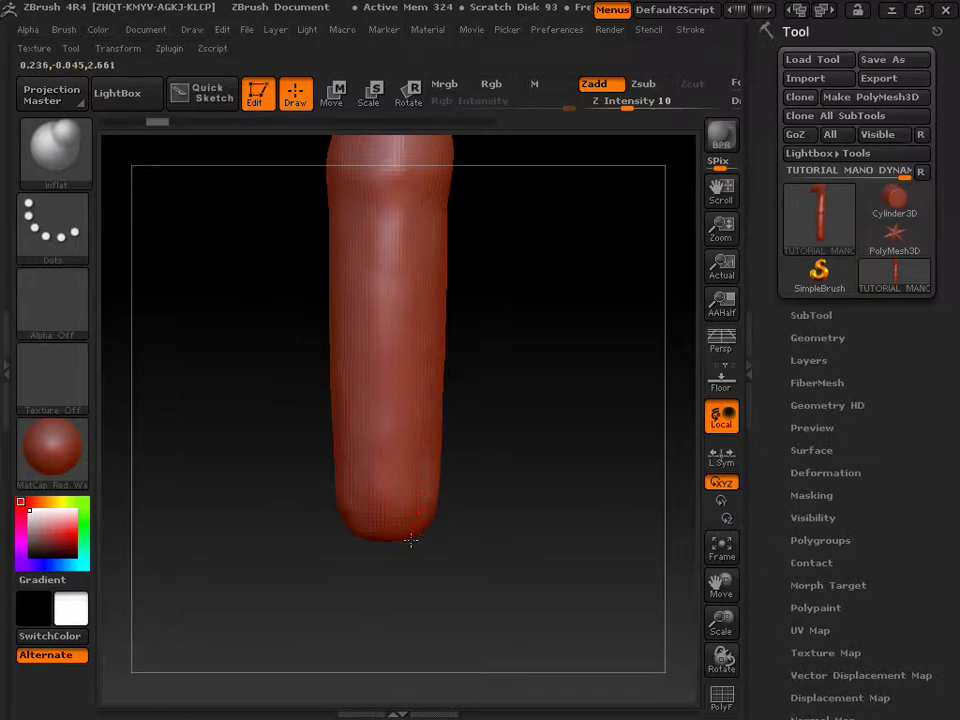
{"action": "left_click_drag", "start_coordinate": [387, 545], "coordinate": [337, 506]}
{"action": "left_click_drag", "start_coordinate": [343, 473], "coordinate": [343, 460]}
{"action": "left_click_drag", "start_coordinate": [431, 456], "coordinate": [418, 485]}
{"action": "left_click_drag", "start_coordinate": [381, 543], "coordinate": [339, 507]}
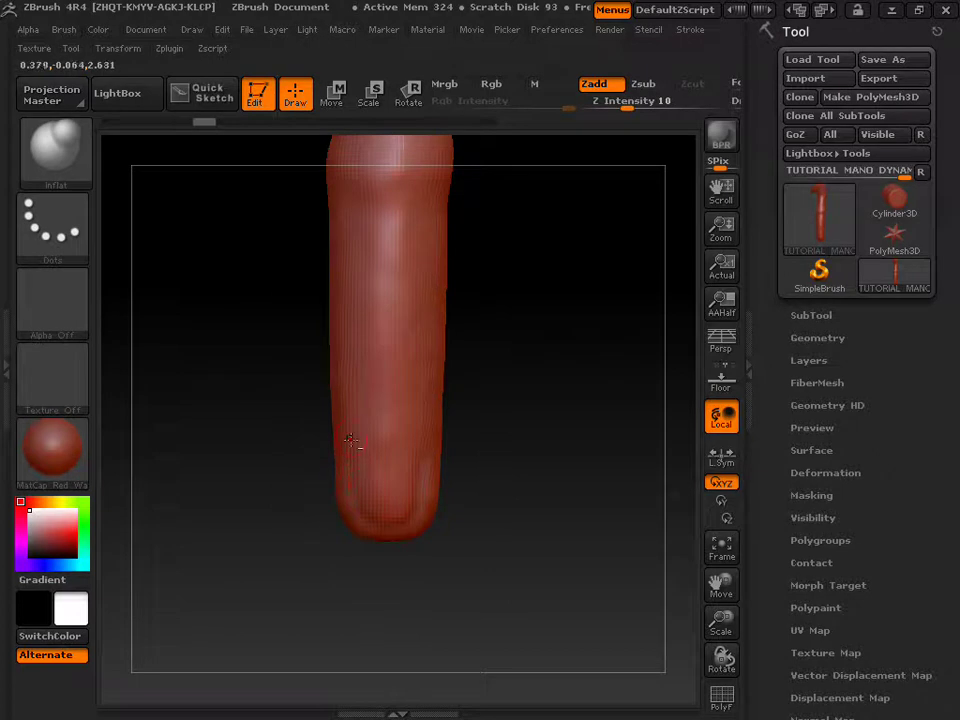
{"action": "mouse_move", "coordinate": [347, 425]}
{"action": "left_mouse_down"}
{"action": "mouse_move", "coordinate": [353, 487]}
{"action": "mouse_move", "coordinate": [355, 462]}
{"action": "mouse_move", "coordinate": [409, 521]}
{"action": "mouse_move", "coordinate": [347, 519]}
{"action": "left_mouse_up"}
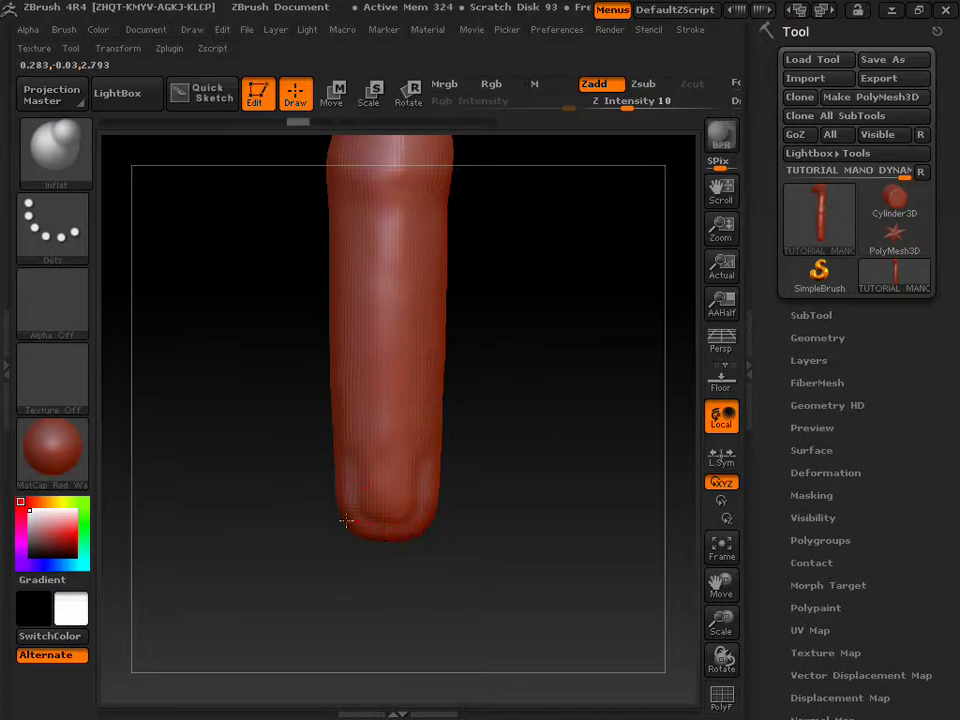
Step: Build up the nail's side edges and define its base across the finger
{"action": "left_click_drag", "start_coordinate": [361, 467], "coordinate": [354, 416]}
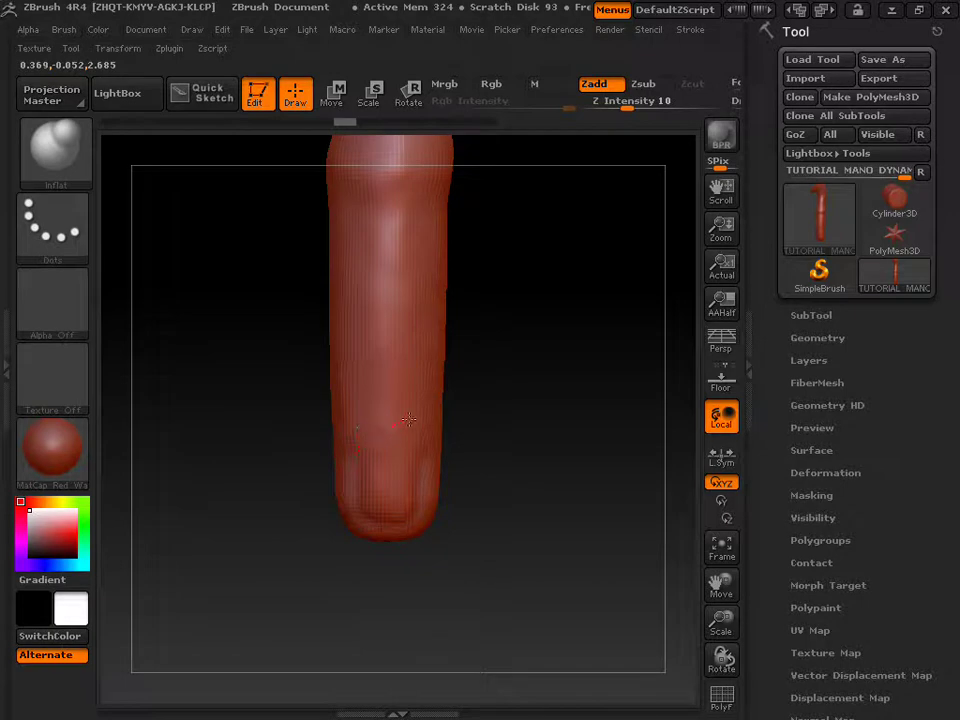
{"action": "left_click_drag", "start_coordinate": [409, 419], "coordinate": [433, 456]}
{"action": "left_click_drag", "start_coordinate": [337, 443], "coordinate": [321, 476]}
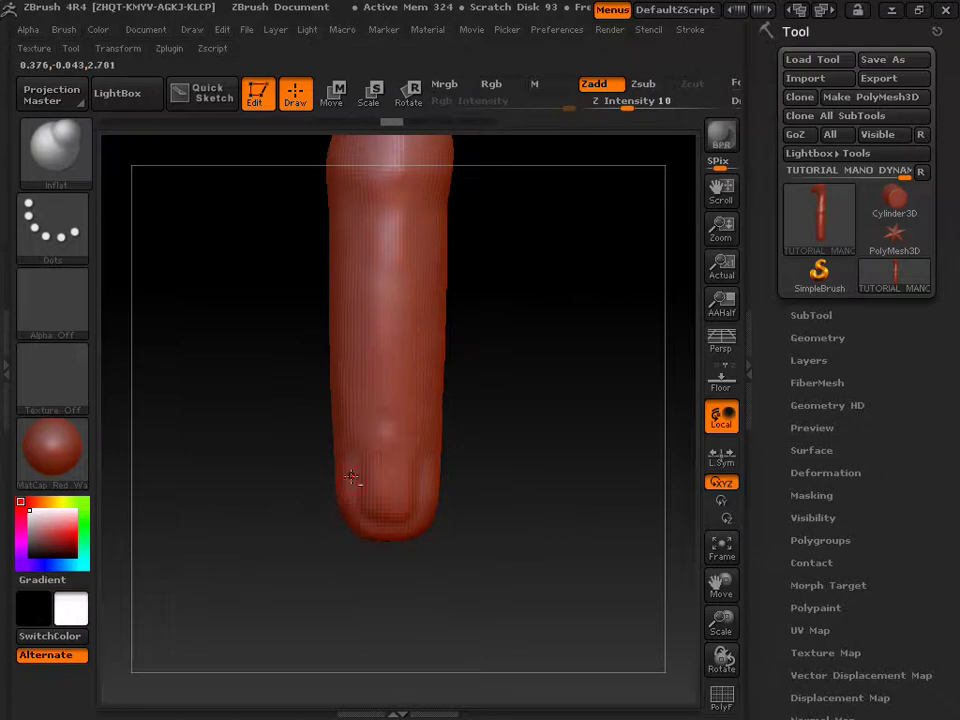
{"action": "left_click_drag", "start_coordinate": [424, 416], "coordinate": [443, 488]}
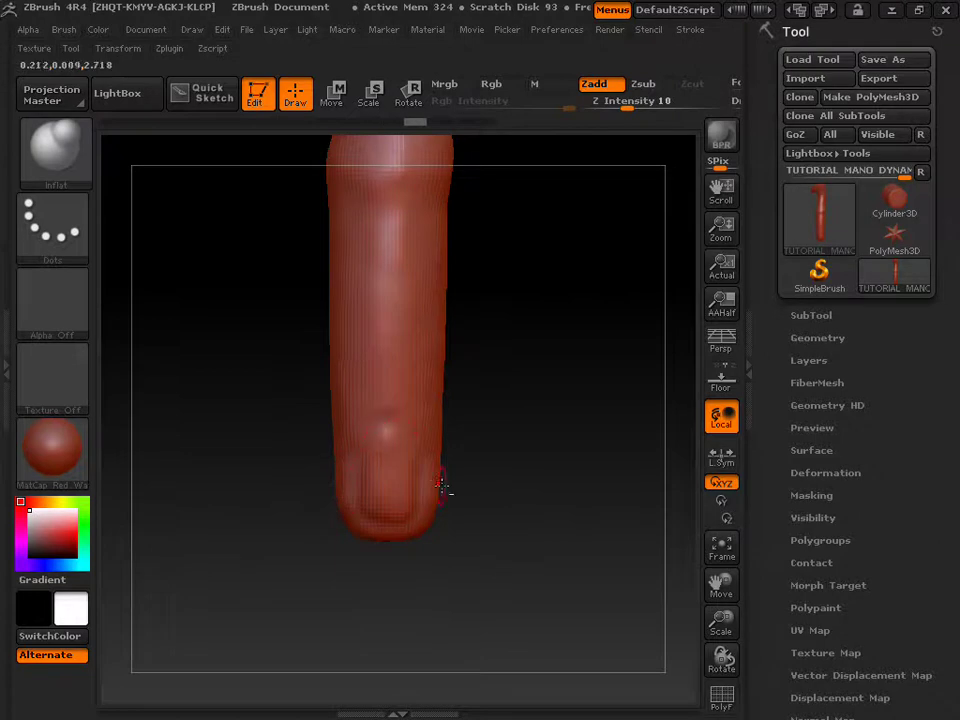
{"action": "left_click_drag", "start_coordinate": [397, 407], "coordinate": [445, 488]}
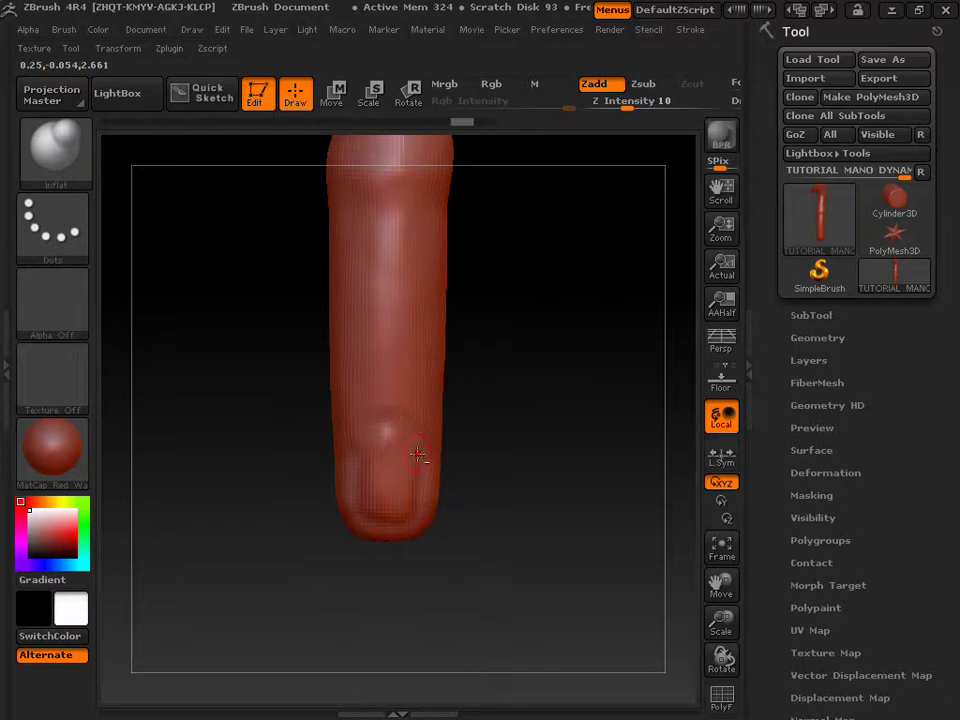
{"action": "mouse_move", "coordinate": [365, 418]}
{"action": "left_mouse_down"}
{"action": "mouse_move", "coordinate": [334, 448]}
{"action": "mouse_move", "coordinate": [361, 433]}
{"action": "left_mouse_up"}
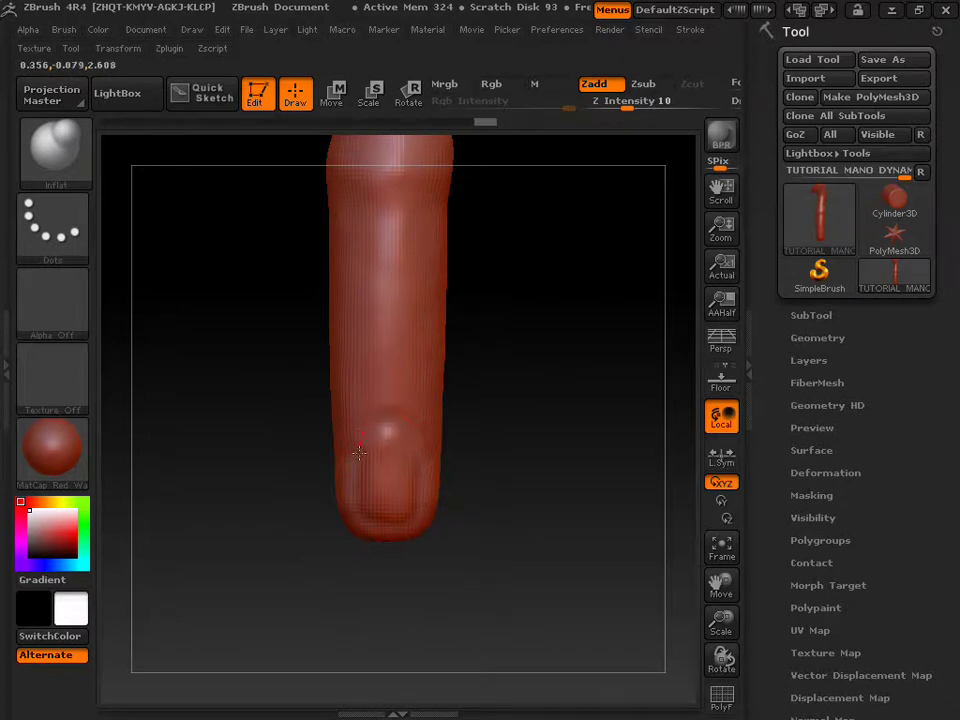
{"action": "mouse_move", "coordinate": [341, 493]}
{"action": "left_mouse_down"}
{"action": "mouse_move", "coordinate": [352, 450]}
{"action": "mouse_move", "coordinate": [375, 440]}
{"action": "left_mouse_up"}
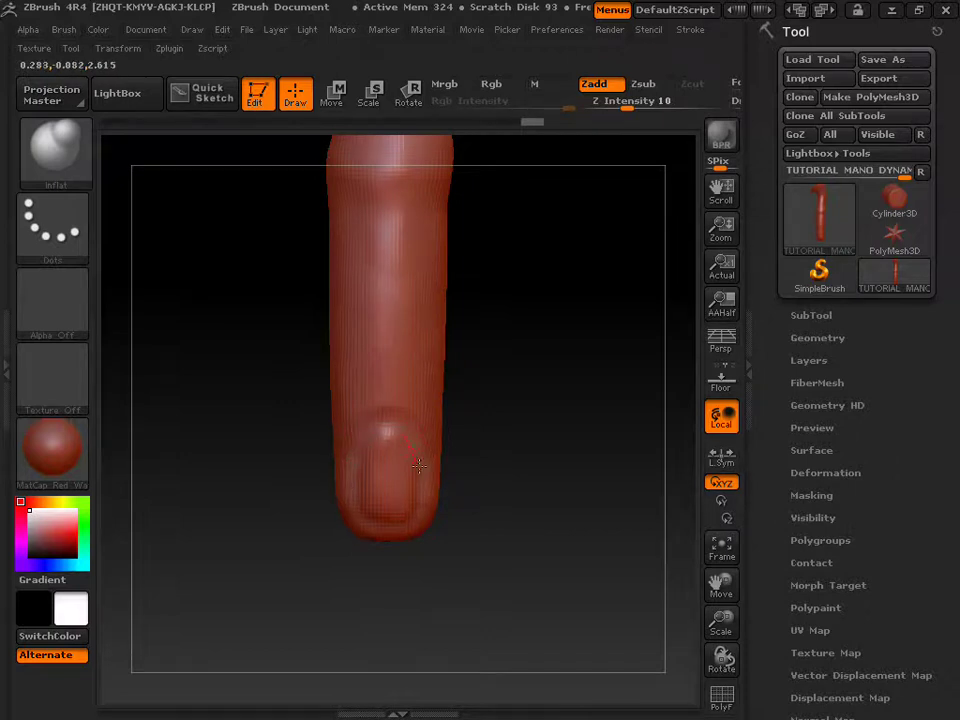
{"action": "left_click_drag", "start_coordinate": [441, 485], "coordinate": [418, 474]}
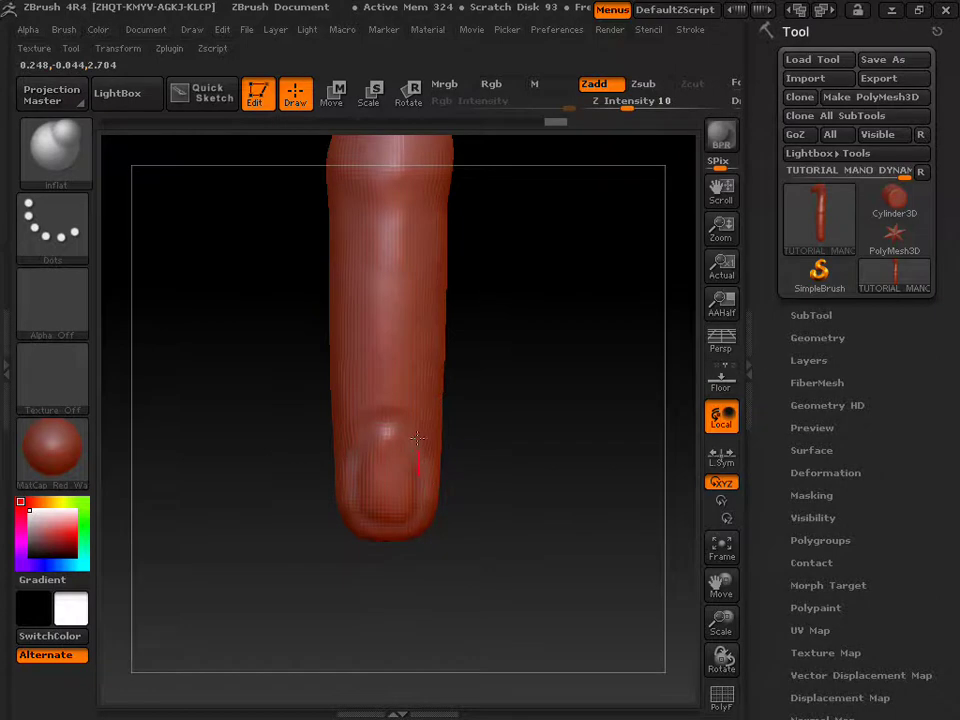
{"action": "mouse_move", "coordinate": [397, 412]}
{"action": "left_mouse_down"}
{"action": "mouse_move", "coordinate": [400, 426]}
{"action": "mouse_move", "coordinate": [351, 458]}
{"action": "left_mouse_up"}
{"action": "mouse_move", "coordinate": [388, 403]}
{"action": "left_mouse_down"}
{"action": "mouse_move", "coordinate": [375, 428]}
{"action": "mouse_move", "coordinate": [421, 438]}
{"action": "mouse_move", "coordinate": [381, 439]}
{"action": "left_mouse_up"}
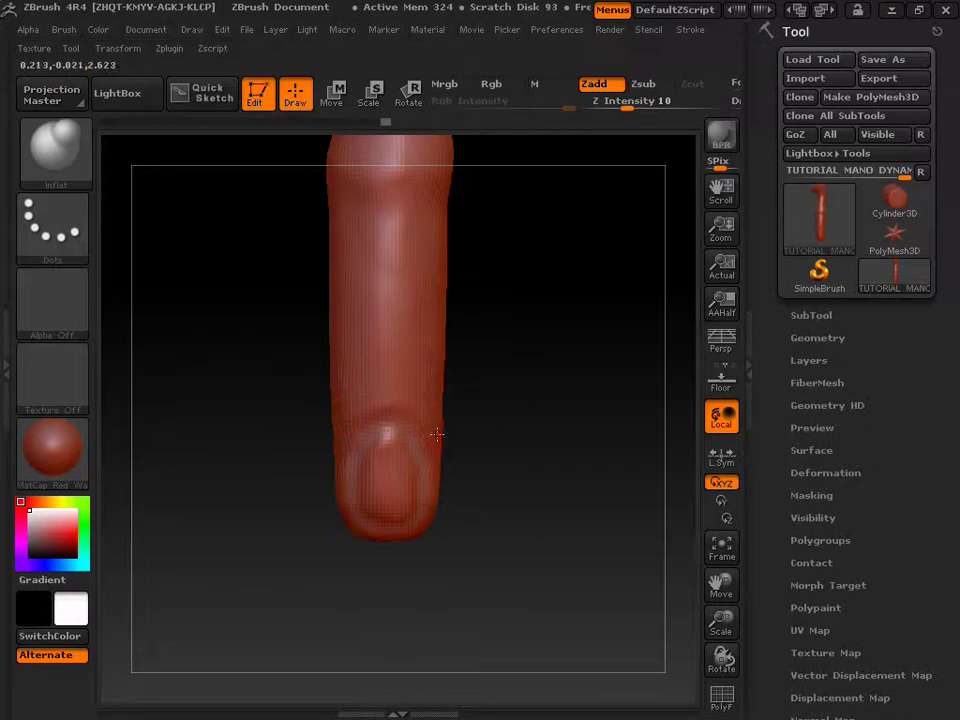
Step: Switch to the Move brush with Rgb on at Z Intensity 51
{"action": "key", "text": "b"}
{"action": "key", "text": "m"}
{"action": "key", "text": "v"}
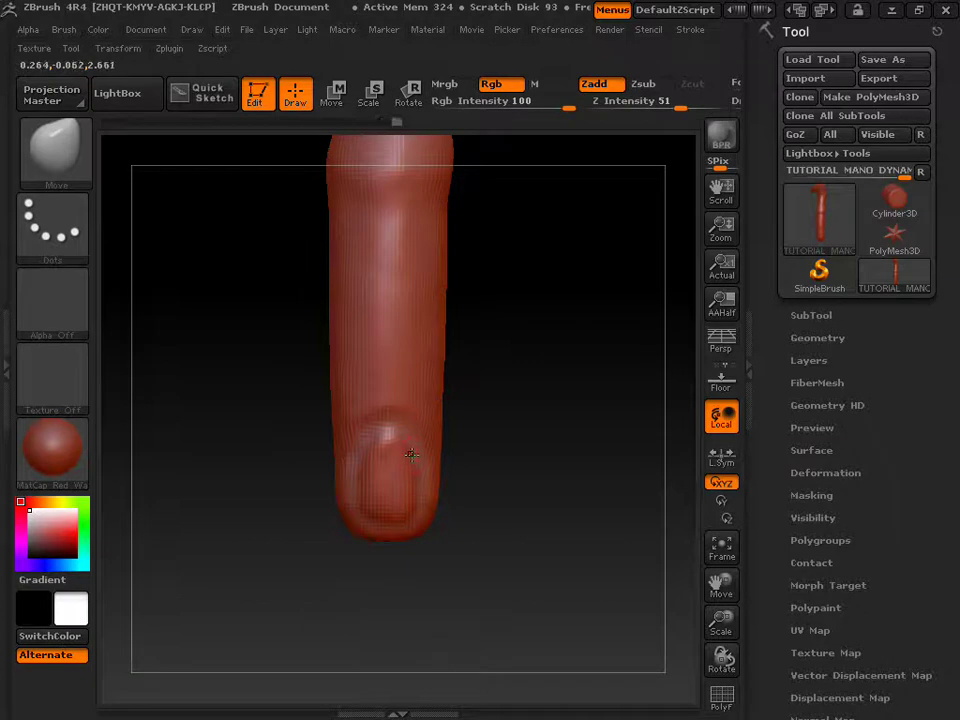
Step: Push the nail surface and tip edge into a rounded plate, rotating to check
{"action": "mouse_move", "coordinate": [405, 441]}
{"action": "left_mouse_down"}
{"action": "mouse_move", "coordinate": [413, 459]}
{"action": "mouse_move", "coordinate": [372, 447]}
{"action": "mouse_move", "coordinate": [399, 440]}
{"action": "mouse_move", "coordinate": [410, 462]}
{"action": "mouse_move", "coordinate": [373, 437]}
{"action": "left_mouse_up"}
{"action": "mouse_move", "coordinate": [365, 464]}
{"action": "left_mouse_down"}
{"action": "mouse_move", "coordinate": [376, 440]}
{"action": "mouse_move", "coordinate": [414, 482]}
{"action": "mouse_move", "coordinate": [363, 485]}
{"action": "mouse_move", "coordinate": [361, 497]}
{"action": "left_mouse_up"}
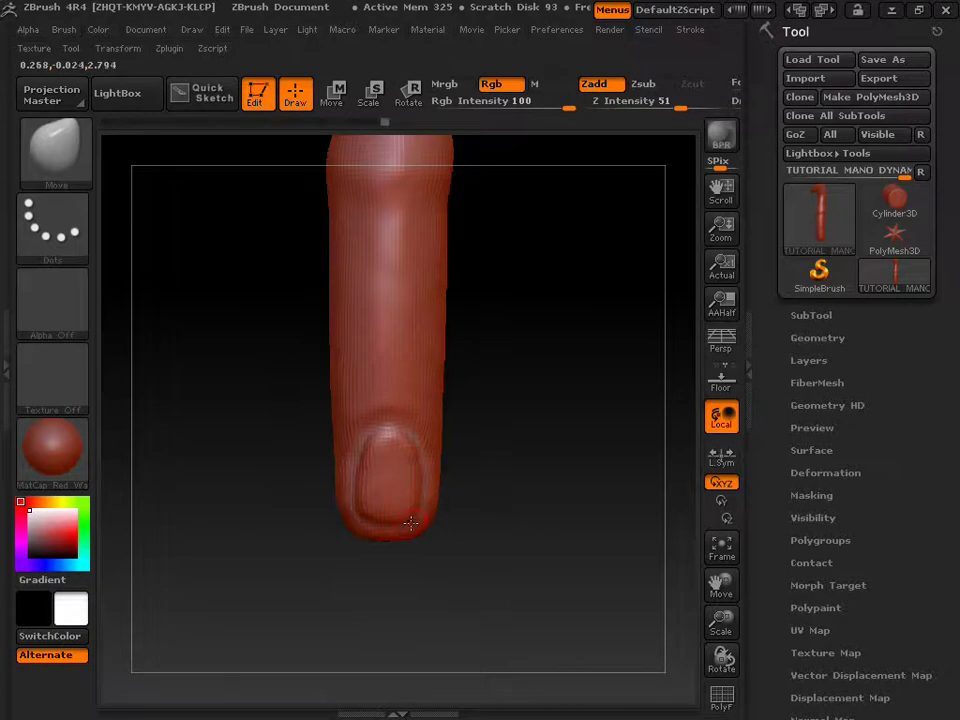
{"action": "left_click_drag", "start_coordinate": [411, 523], "coordinate": [486, 392]}
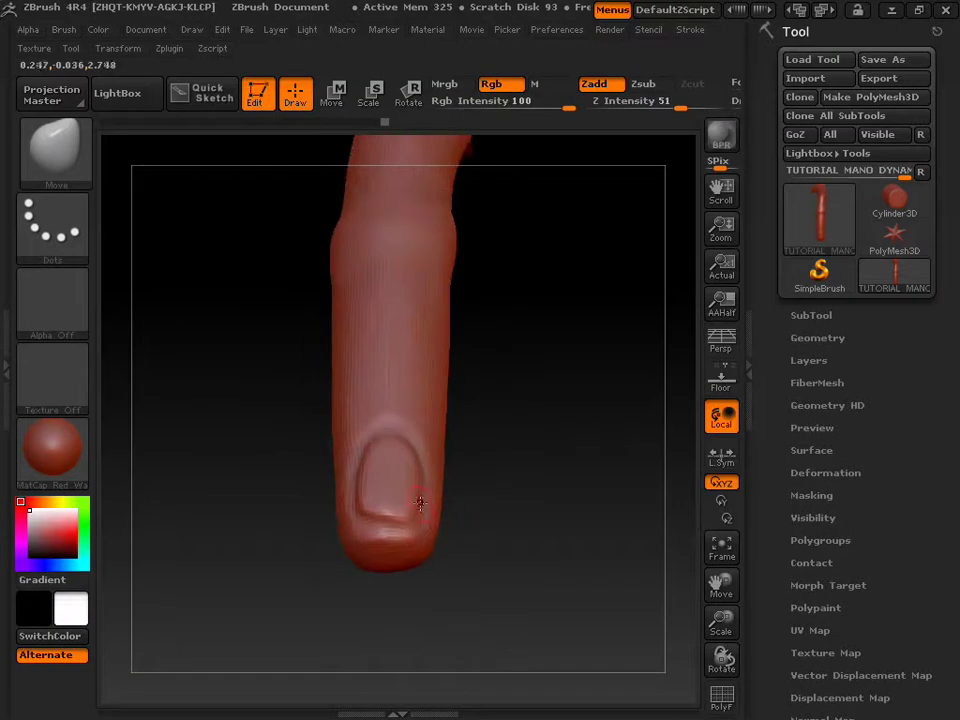
{"action": "left_click_drag", "start_coordinate": [420, 496], "coordinate": [401, 515]}
{"action": "left_click_drag", "start_coordinate": [261, 422], "coordinate": [265, 491]}
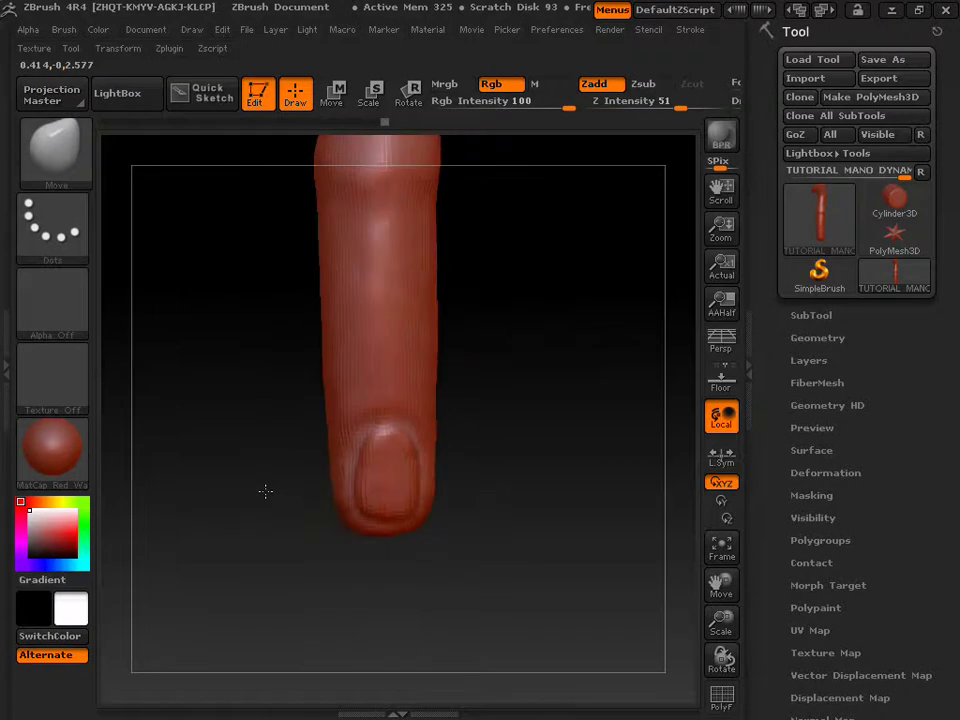
{"action": "mouse_move", "coordinate": [521, 489]}
{"action": "left_mouse_down"}
{"action": "mouse_move", "coordinate": [492, 311]}
{"action": "mouse_move", "coordinate": [420, 313]}
{"action": "mouse_move", "coordinate": [437, 313]}
{"action": "mouse_move", "coordinate": [409, 429]}
{"action": "mouse_move", "coordinate": [416, 375]}
{"action": "mouse_move", "coordinate": [497, 381]}
{"action": "left_mouse_up"}
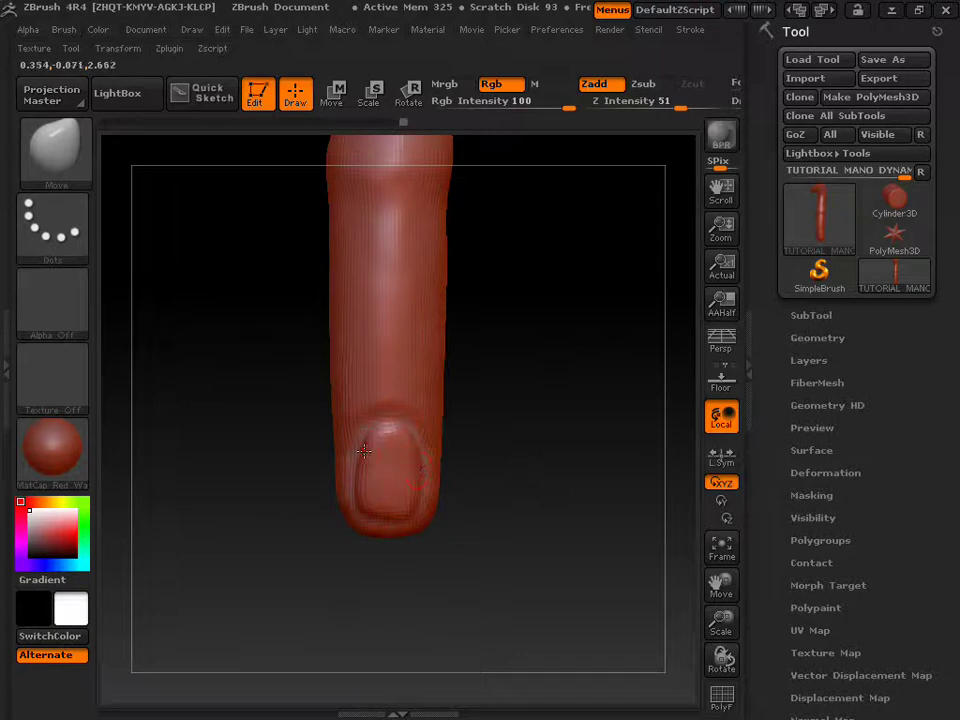
{"action": "left_click_drag", "start_coordinate": [499, 439], "coordinate": [499, 343]}
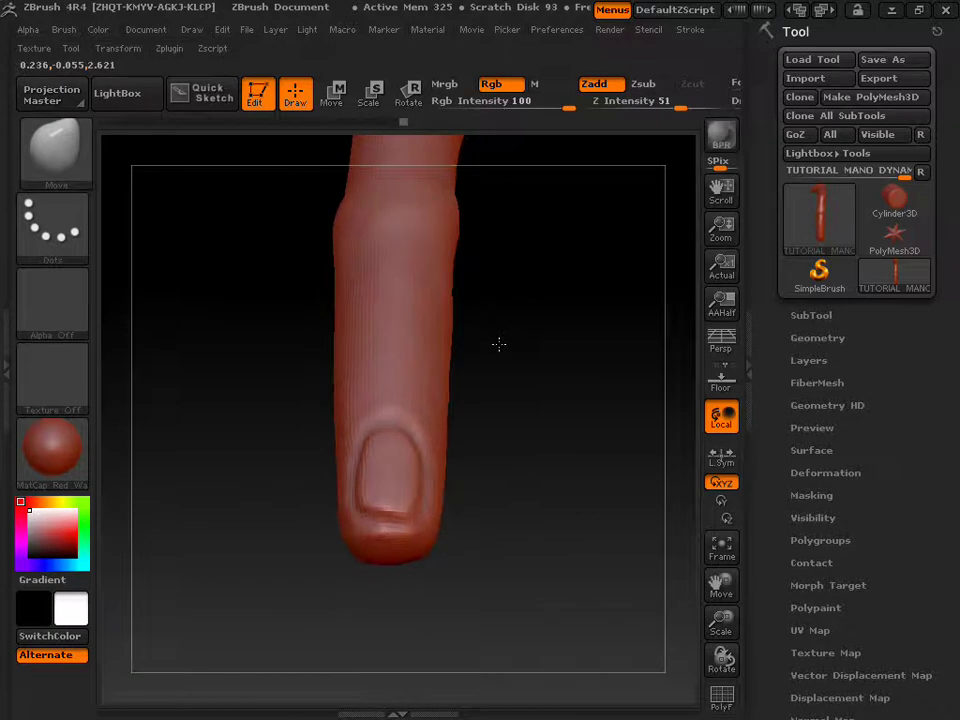
Step: Return to the Inflat brush at intensity 10 with colour painting off
{"action": "key", "text": "b"}
{"action": "key", "text": "i"}
{"action": "key", "text": "n"}
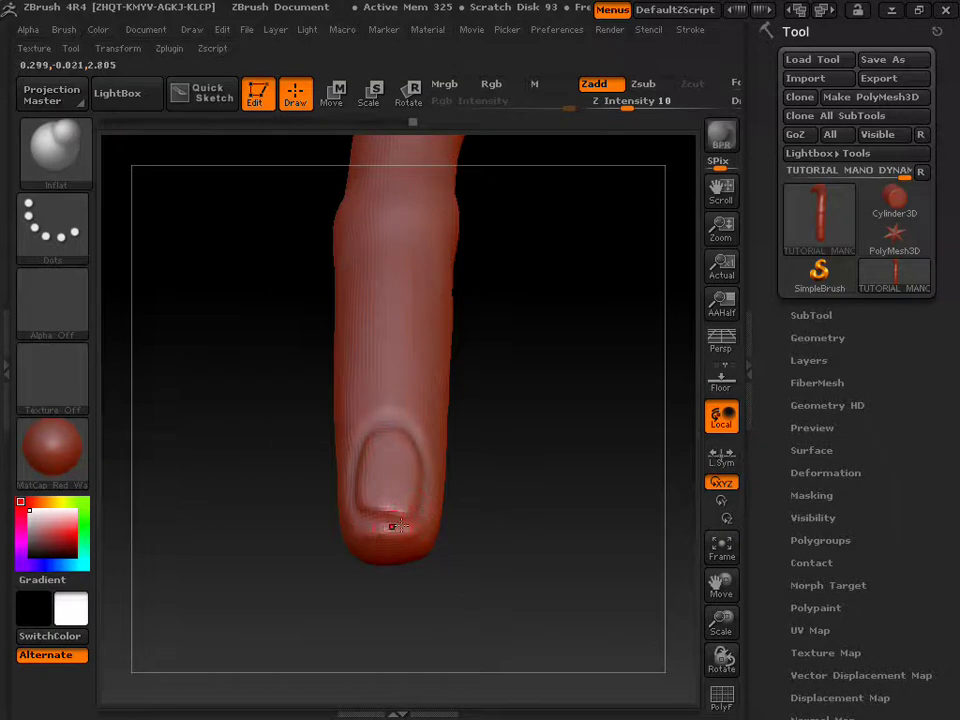
Step: Build up the nail's free edge with repeated Inflat strokes along the tip
{"action": "left_click_drag", "start_coordinate": [375, 514], "coordinate": [405, 510]}
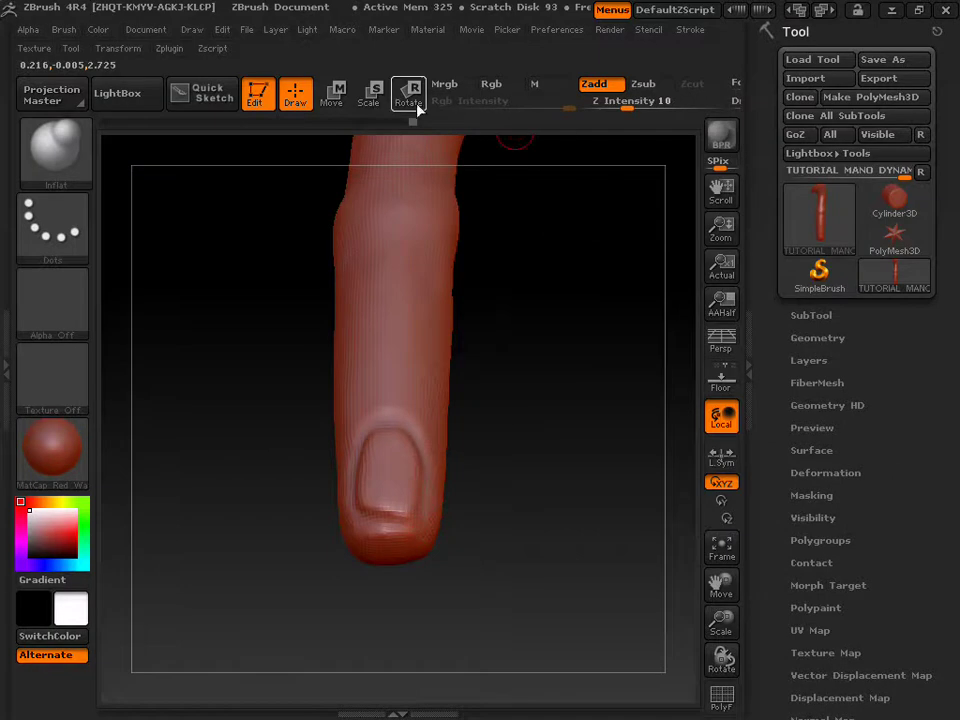
{"action": "left_click_drag", "start_coordinate": [401, 122], "coordinate": [386, 124]}
{"action": "mouse_move", "coordinate": [514, 411]}
{"action": "left_mouse_down"}
{"action": "mouse_move", "coordinate": [519, 529]}
{"action": "mouse_move", "coordinate": [510, 347]}
{"action": "mouse_move", "coordinate": [463, 515]}
{"action": "left_mouse_up"}
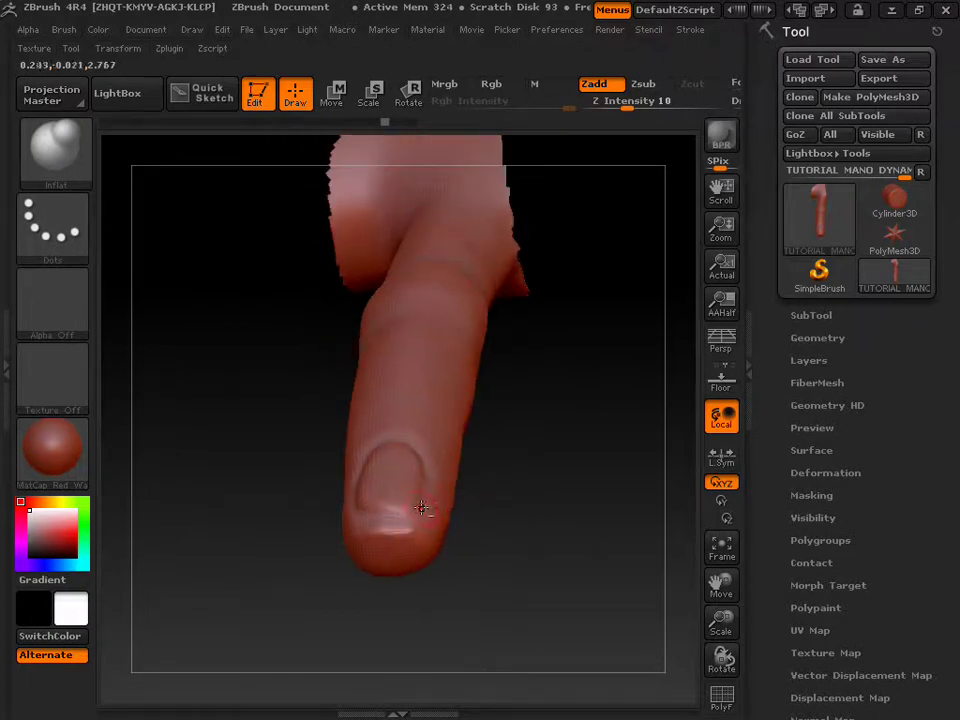
{"action": "mouse_move", "coordinate": [373, 519]}
{"action": "left_mouse_down"}
{"action": "mouse_move", "coordinate": [381, 508]}
{"action": "mouse_move", "coordinate": [423, 508]}
{"action": "left_mouse_up"}
{"action": "left_click_drag", "start_coordinate": [334, 512], "coordinate": [424, 510]}
{"action": "left_click_drag", "start_coordinate": [361, 511], "coordinate": [416, 503]}
{"action": "left_click_drag", "start_coordinate": [355, 518], "coordinate": [426, 501]}
{"action": "left_click_drag", "start_coordinate": [349, 517], "coordinate": [418, 502]}
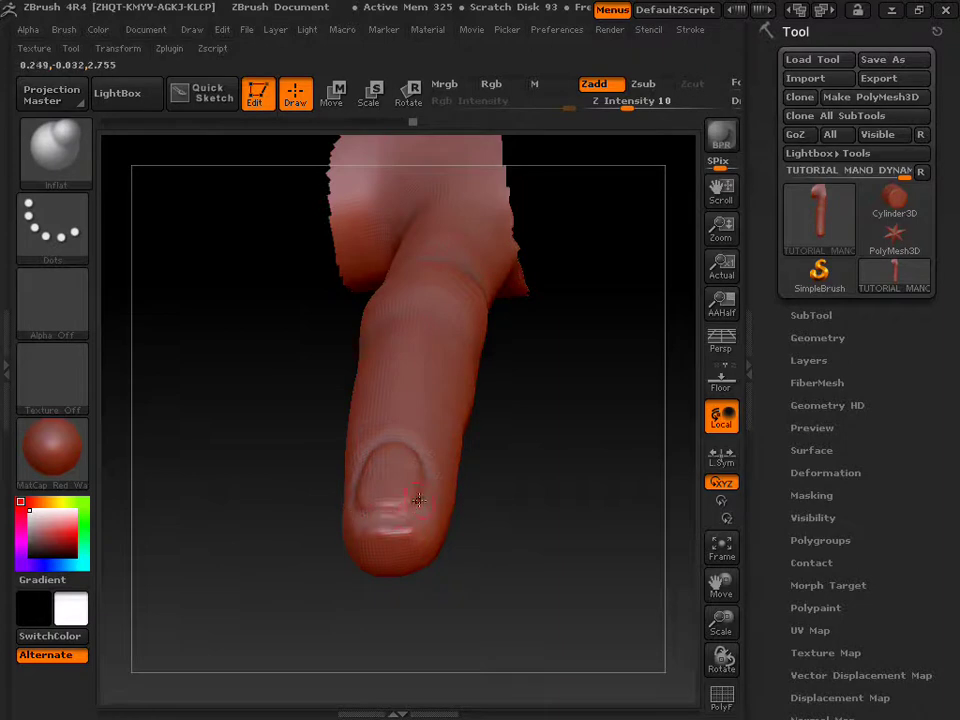
{"action": "left_click_drag", "start_coordinate": [352, 521], "coordinate": [427, 492]}
{"action": "mouse_move", "coordinate": [353, 519]}
{"action": "left_mouse_down"}
{"action": "mouse_move", "coordinate": [395, 520]}
{"action": "mouse_move", "coordinate": [416, 501]}
{"action": "left_mouse_up"}
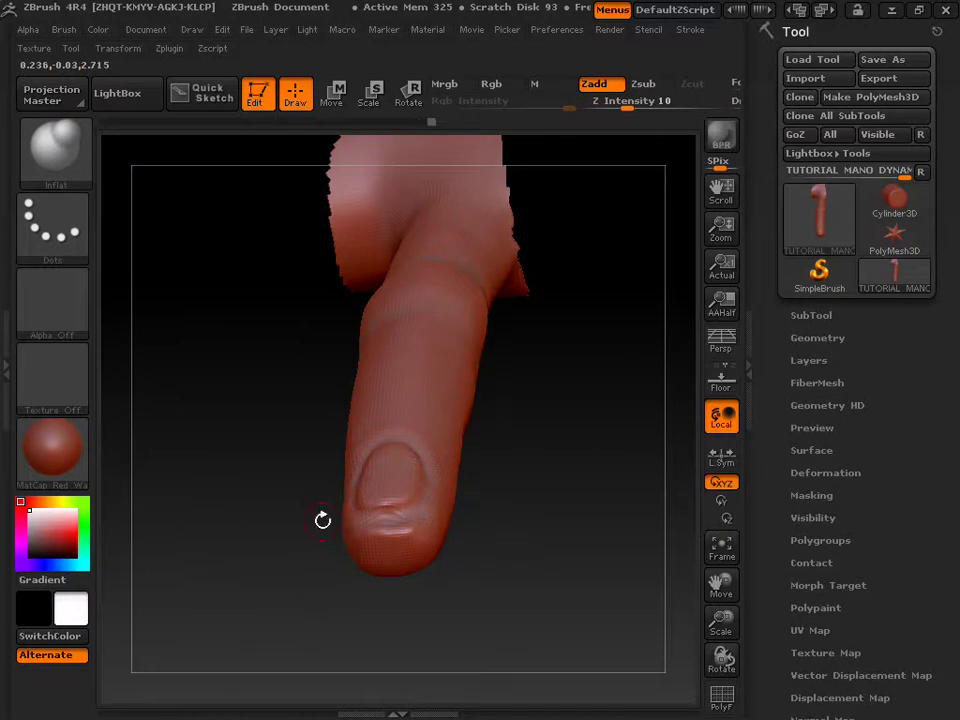
{"action": "mouse_move", "coordinate": [583, 401]}
{"action": "left_mouse_down"}
{"action": "mouse_move", "coordinate": [576, 504]}
{"action": "mouse_move", "coordinate": [596, 506]}
{"action": "mouse_move", "coordinate": [604, 503]}
{"action": "mouse_move", "coordinate": [572, 341]}
{"action": "mouse_move", "coordinate": [557, 343]}
{"action": "mouse_move", "coordinate": [546, 388]}
{"action": "left_mouse_up"}
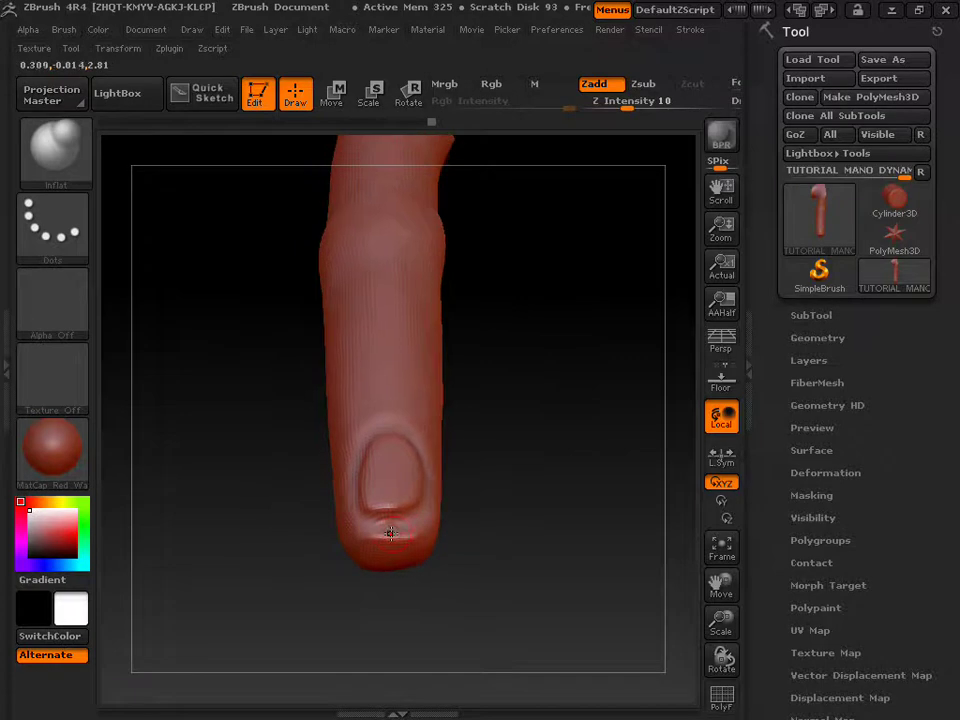
Step: Load the TrimDynamic brush with Zsub at intensity 43
{"action": "key", "text": "b"}
{"action": "key", "text": "t"}
{"action": "key", "text": "d"}
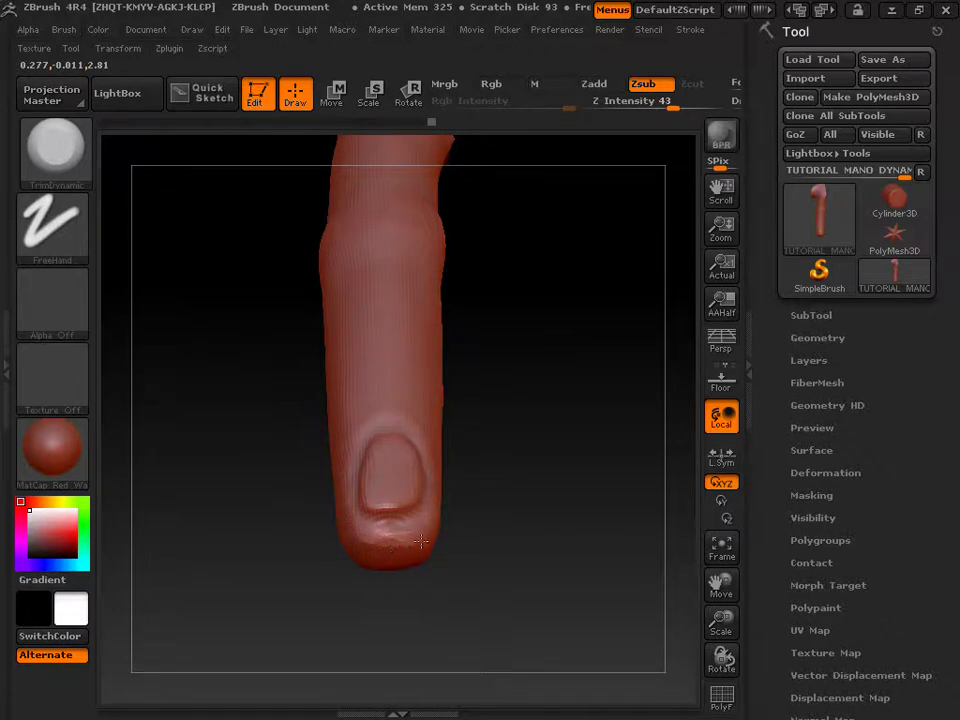
Step: Smooth the fingertip skin just below the nail
{"action": "key", "text": "shift"}
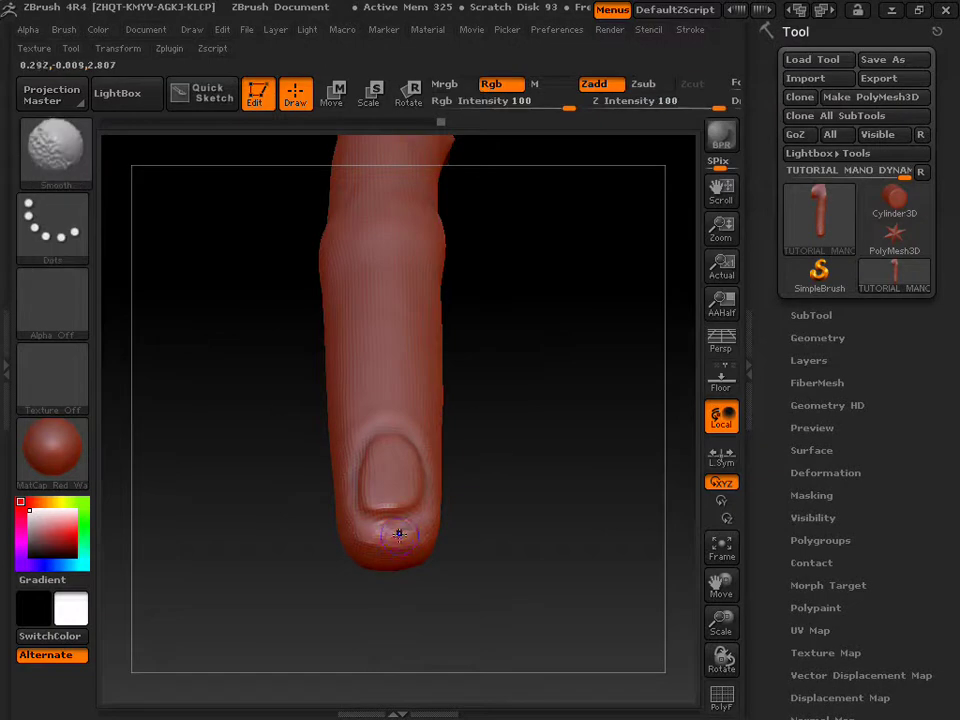
{"action": "left_click_drag", "start_coordinate": [362, 538], "coordinate": [418, 531], "text": "shift"}
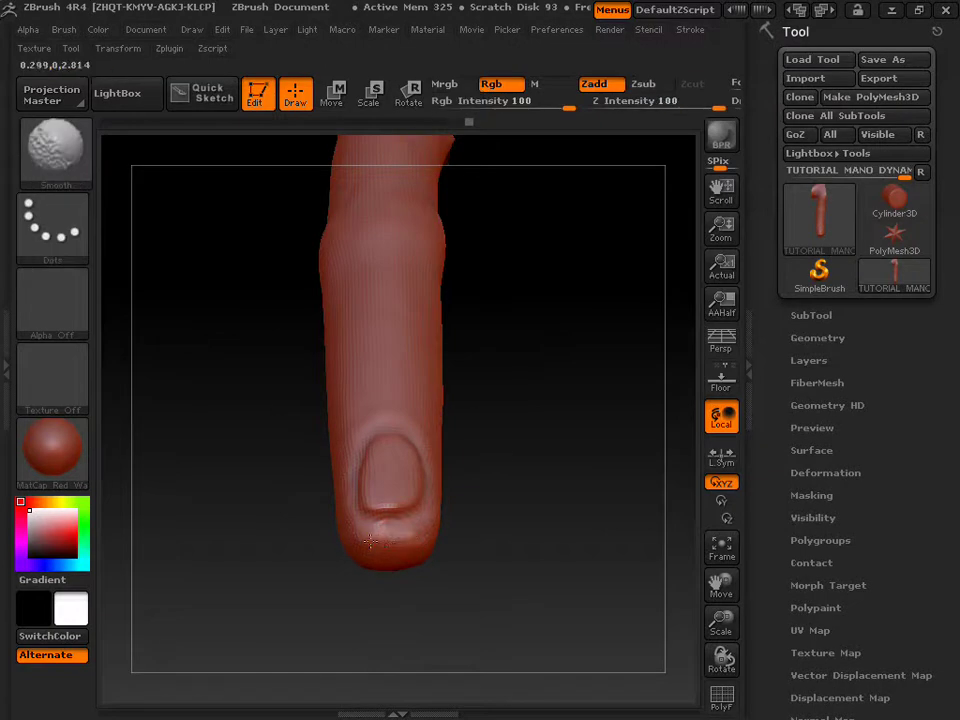
{"action": "mouse_move", "coordinate": [480, 470]}
{"action": "left_mouse_down"}
{"action": "mouse_move", "coordinate": [516, 429]}
{"action": "mouse_move", "coordinate": [521, 349]}
{"action": "mouse_move", "coordinate": [529, 486]}
{"action": "left_mouse_up"}
{"action": "key", "text": "shift"}
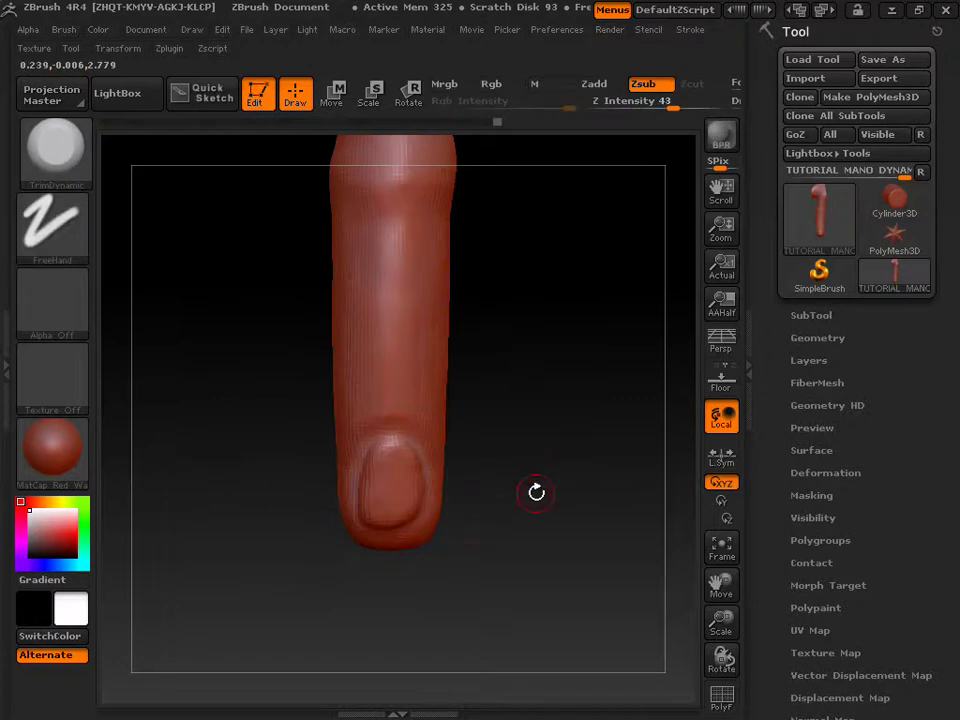
{"action": "mouse_move", "coordinate": [584, 443]}
{"action": "left_mouse_down"}
{"action": "mouse_move", "coordinate": [570, 399]}
{"action": "mouse_move", "coordinate": [587, 379]}
{"action": "mouse_move", "coordinate": [577, 378]}
{"action": "left_mouse_up"}
{"action": "mouse_move", "coordinate": [542, 508]}
{"action": "left_mouse_down"}
{"action": "mouse_move", "coordinate": [541, 408]}
{"action": "mouse_move", "coordinate": [542, 448]}
{"action": "left_mouse_up"}
Step: Reselect smoothing and rotate to inspect the nail from the tip
{"action": "key", "text": "b"}
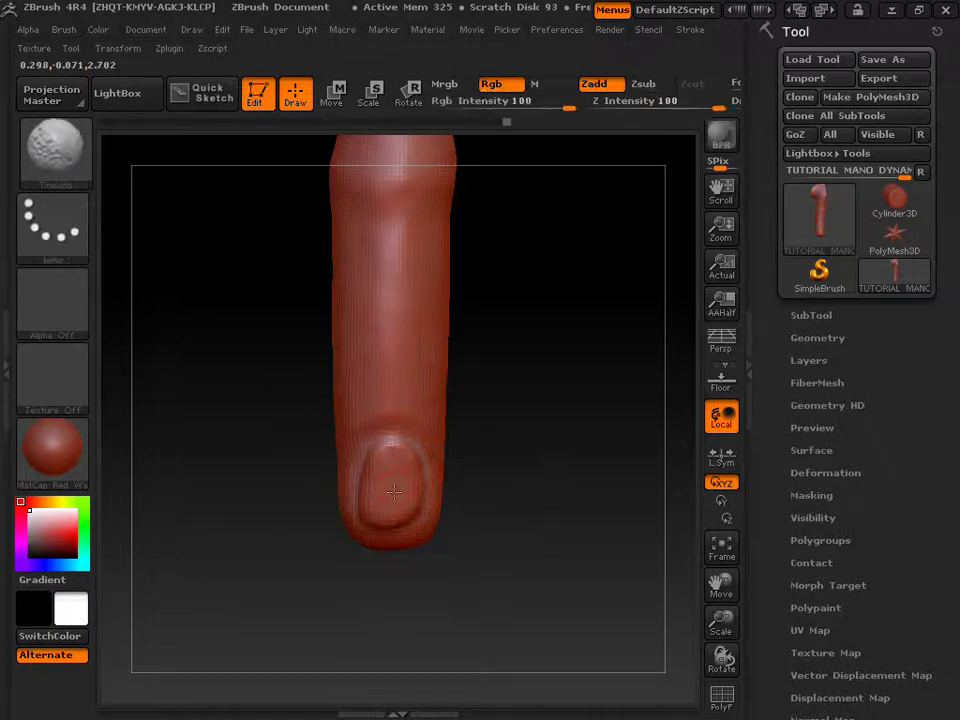
{"action": "key", "text": "shift"}
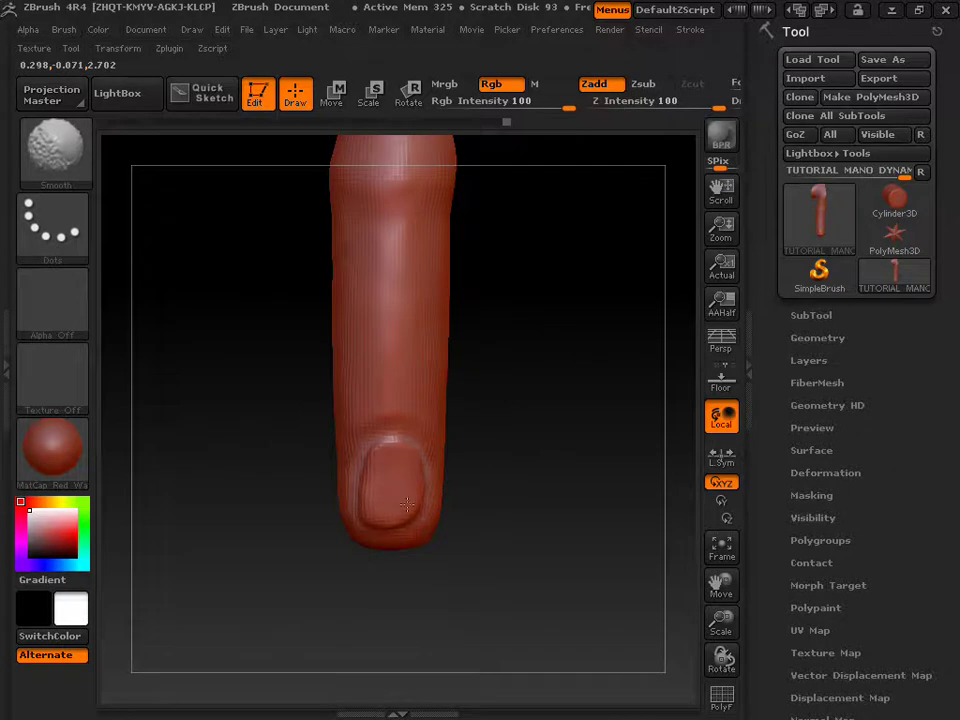
{"action": "left_click_drag", "start_coordinate": [529, 375], "coordinate": [535, 193]}
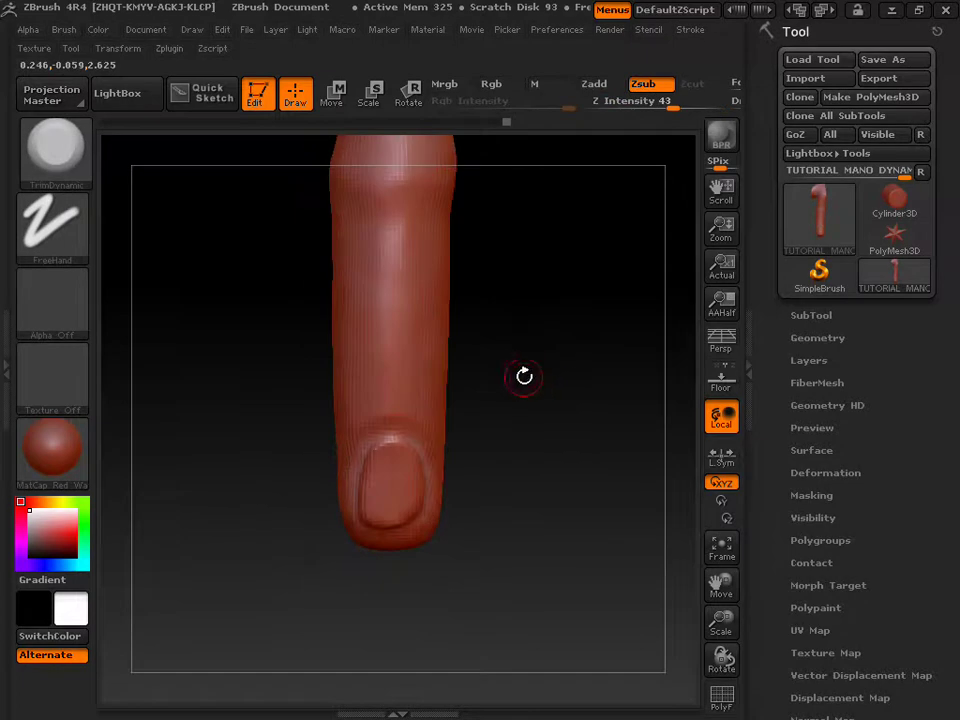
{"action": "mouse_move", "coordinate": [563, 403]}
{"action": "left_mouse_down"}
{"action": "mouse_move", "coordinate": [557, 306]}
{"action": "mouse_move", "coordinate": [557, 392]}
{"action": "mouse_move", "coordinate": [566, 381]}
{"action": "left_mouse_up"}
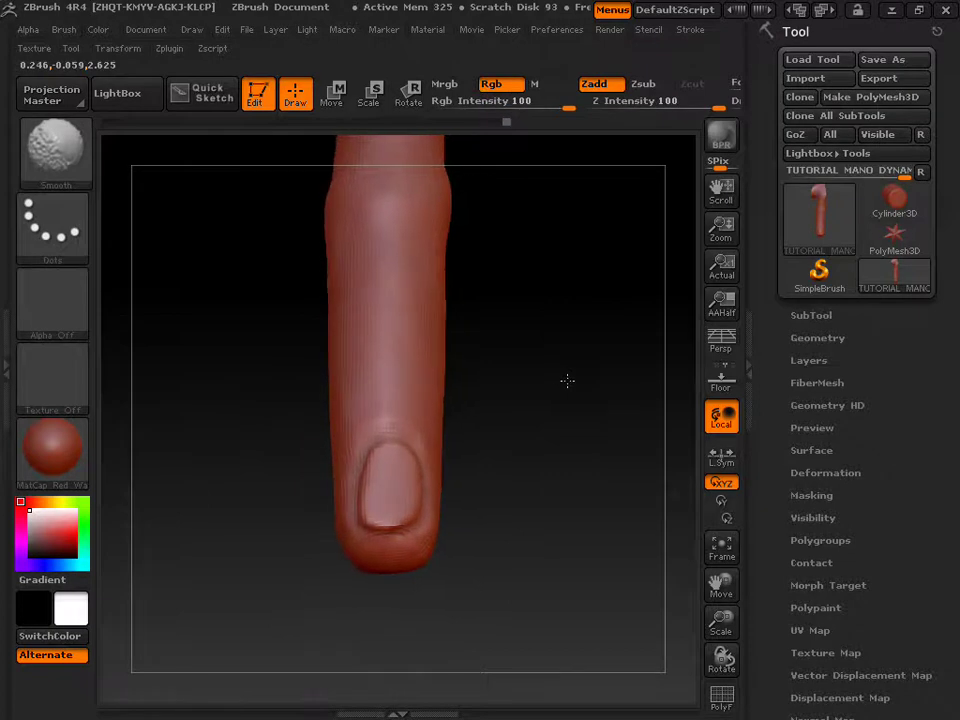
{"action": "left_click_drag", "start_coordinate": [497, 508], "coordinate": [508, 508]}
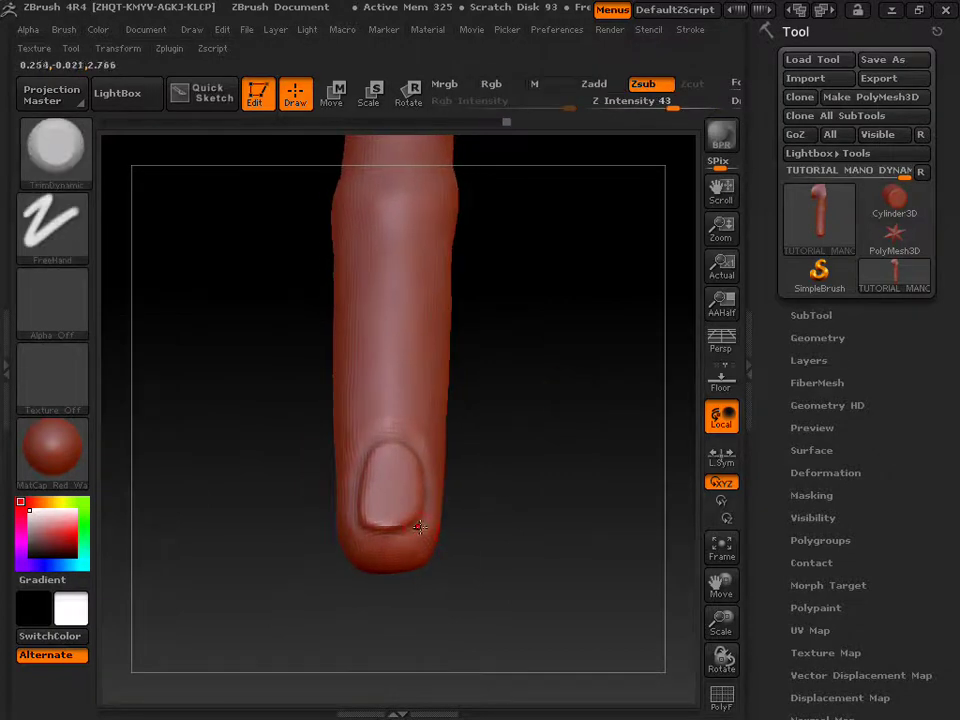
Step: Switch to the Move brush
{"action": "key", "text": "b"}
{"action": "key", "text": "m"}
{"action": "key", "text": "v"}
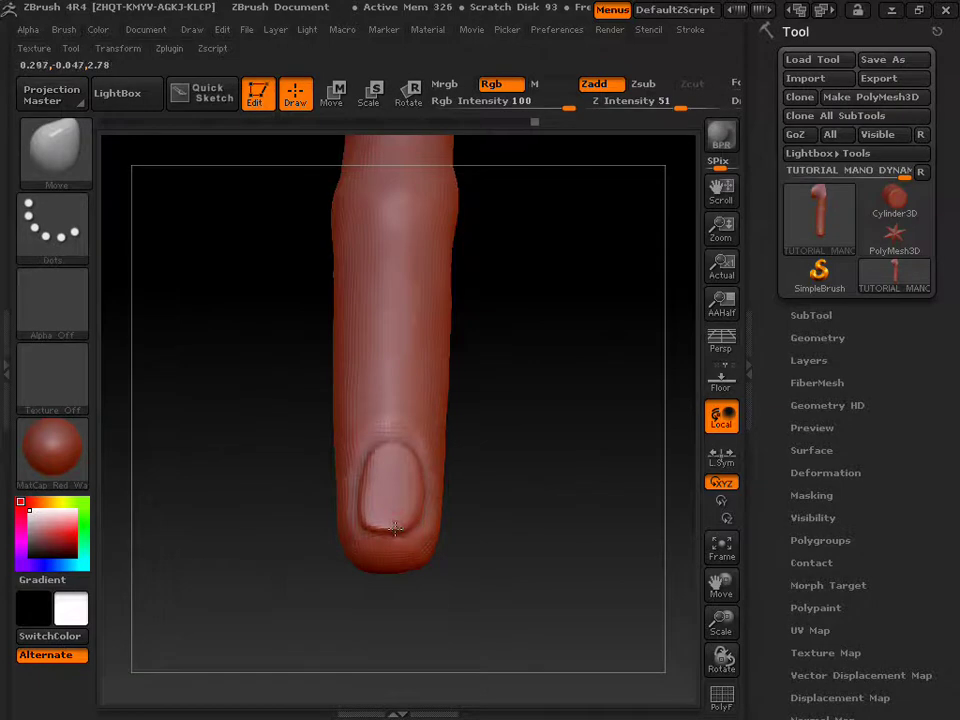
Step: Push a groove along the nail's lower edge, then rotate to inspect the fingertip
{"action": "left_click_drag", "start_coordinate": [521, 504], "coordinate": [529, 504]}
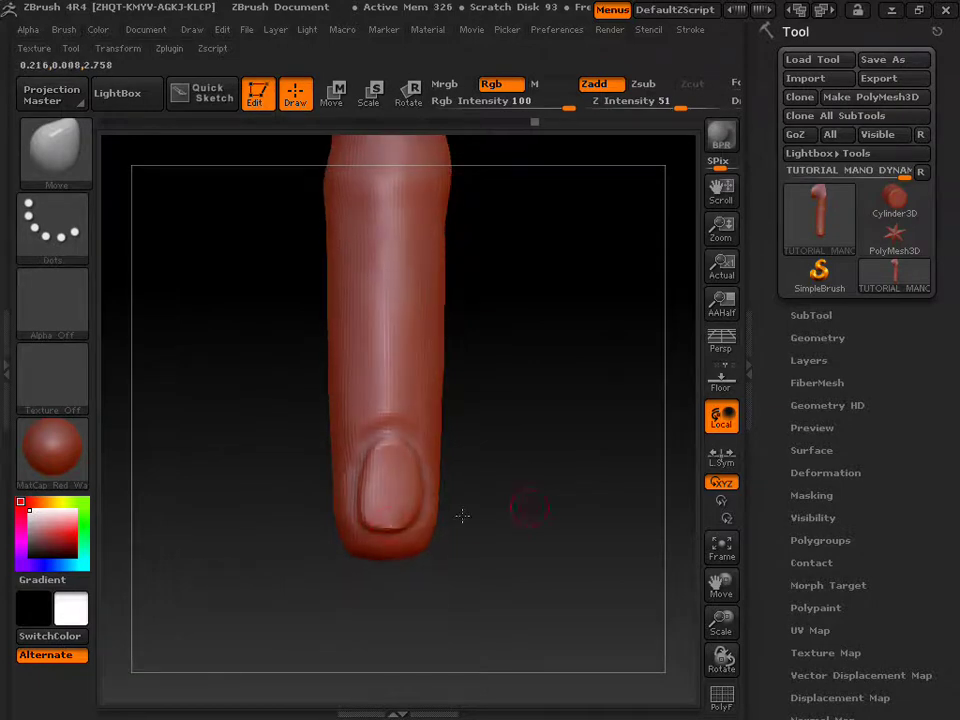
{"action": "left_click_drag", "start_coordinate": [391, 530], "coordinate": [376, 535]}
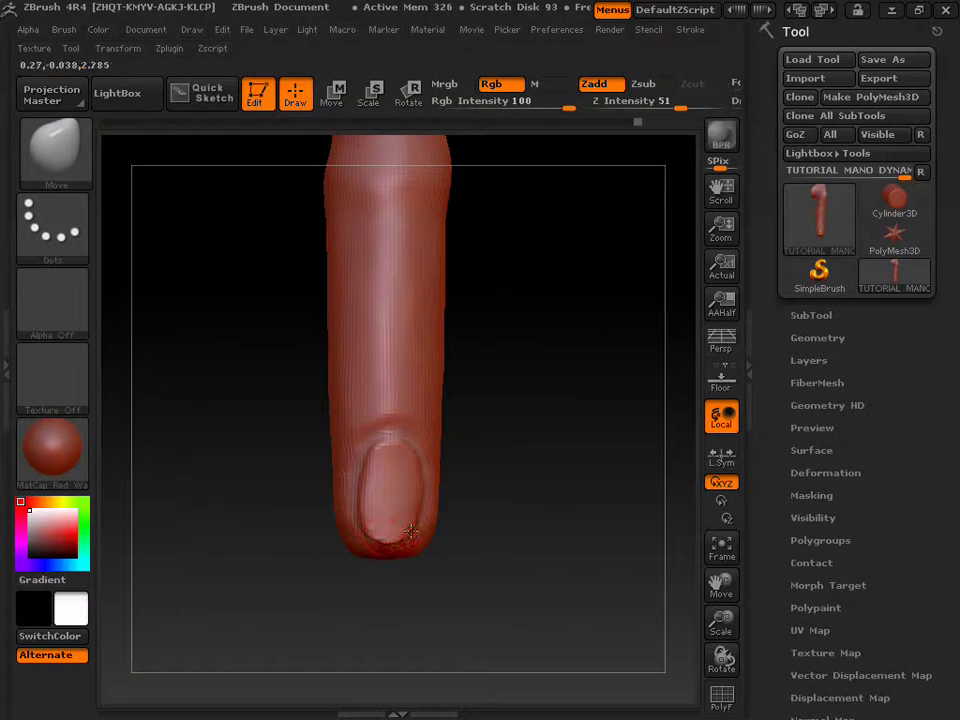
{"action": "mouse_move", "coordinate": [476, 531]}
{"action": "left_mouse_down"}
{"action": "mouse_move", "coordinate": [490, 442]}
{"action": "mouse_move", "coordinate": [482, 214]}
{"action": "left_mouse_up"}
{"action": "left_click_drag", "start_coordinate": [521, 324], "coordinate": [523, 321]}
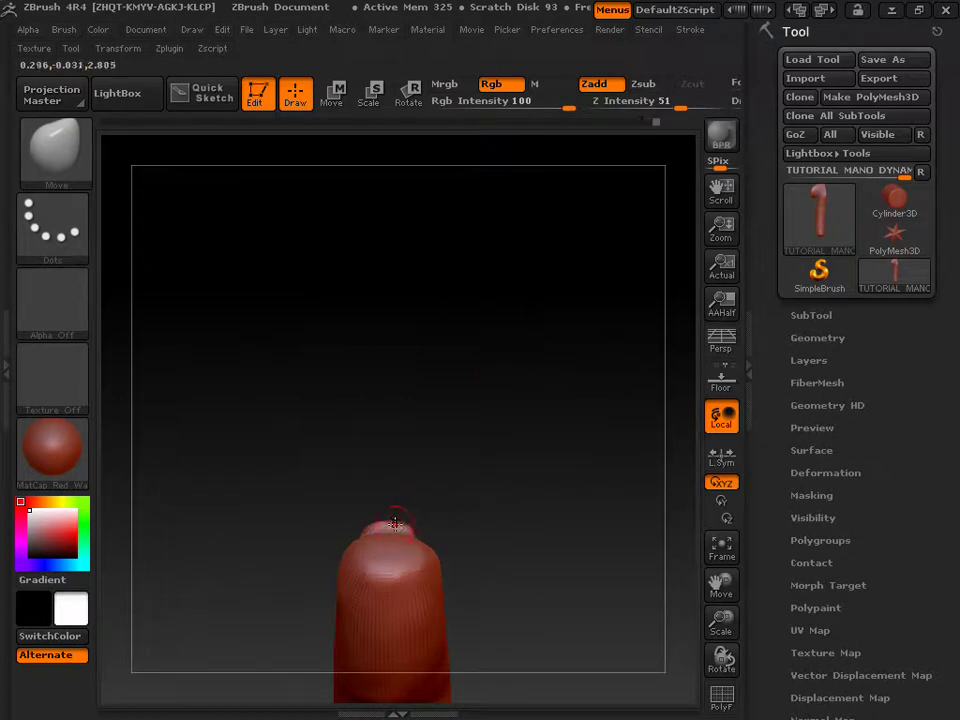
{"action": "mouse_move", "coordinate": [444, 409]}
{"action": "left_mouse_down"}
{"action": "mouse_move", "coordinate": [450, 479]}
{"action": "mouse_move", "coordinate": [527, 422]}
{"action": "mouse_move", "coordinate": [525, 437]}
{"action": "mouse_move", "coordinate": [546, 400]}
{"action": "mouse_move", "coordinate": [546, 486]}
{"action": "left_mouse_up"}
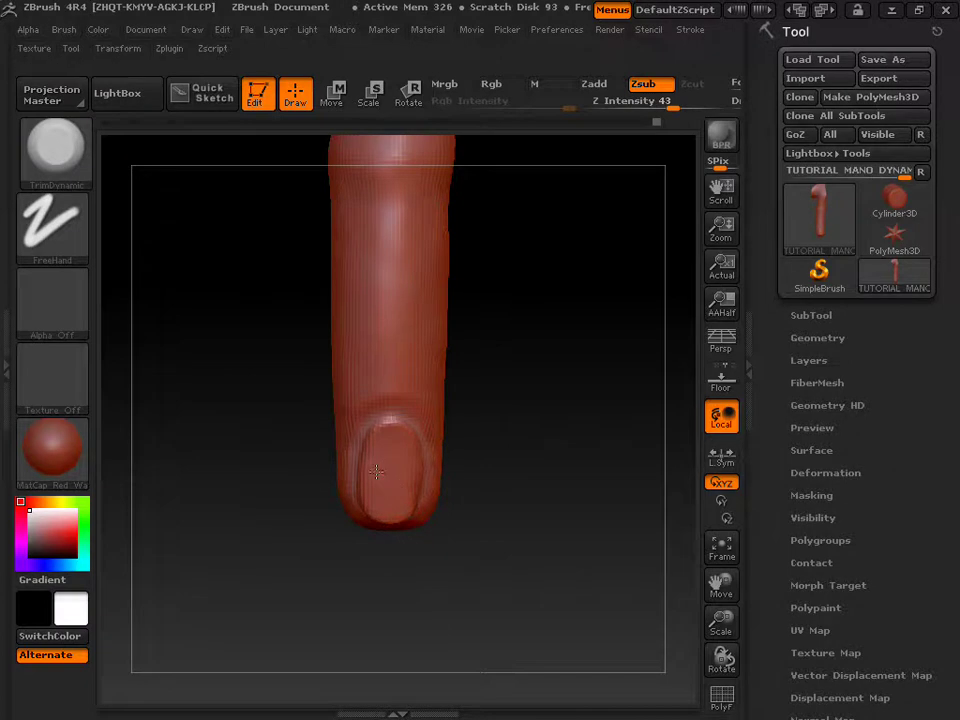
{"action": "mouse_move", "coordinate": [512, 482]}
{"action": "left_mouse_down"}
{"action": "mouse_move", "coordinate": [535, 217]}
{"action": "mouse_move", "coordinate": [519, 272]}
{"action": "mouse_move", "coordinate": [525, 386]}
{"action": "mouse_move", "coordinate": [542, 180]}
{"action": "mouse_move", "coordinate": [534, 253]}
{"action": "mouse_move", "coordinate": [531, 180]}
{"action": "left_mouse_up"}
{"action": "mouse_move", "coordinate": [557, 233]}
{"action": "left_mouse_down"}
{"action": "mouse_move", "coordinate": [523, 246]}
{"action": "mouse_move", "coordinate": [484, 437]}
{"action": "left_mouse_up"}
Step: Switch to the Inflat brush with Dots stroke at Zadd intensity 10
{"action": "key", "text": "b"}
{"action": "key", "text": "s"}
{"action": "key", "text": "t"}
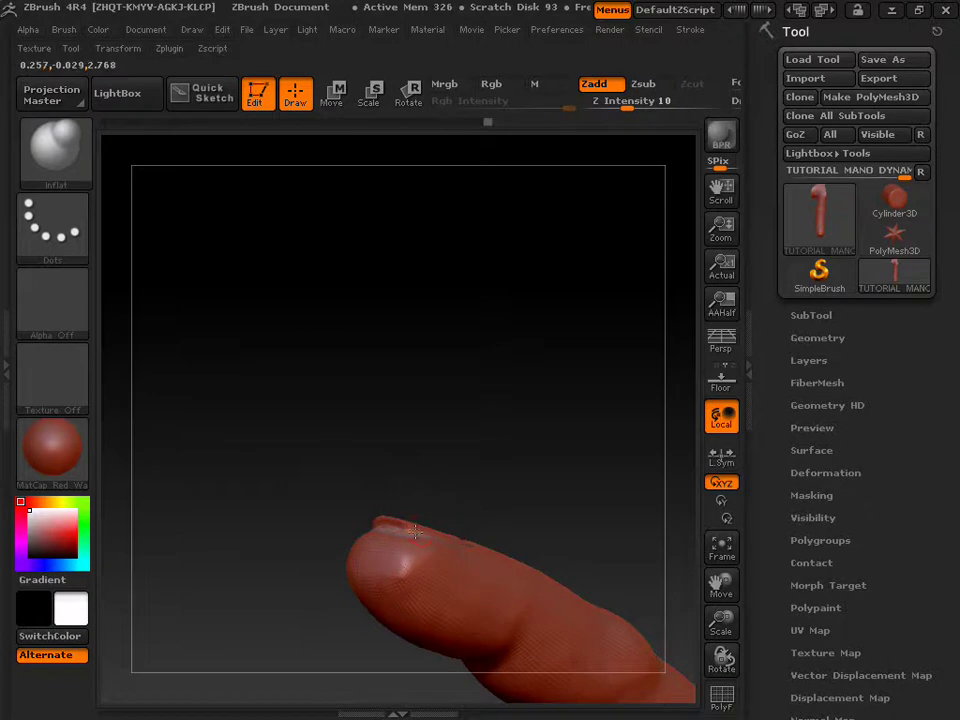
Step: View the fingertip end-on and load TrimDynamic with Zsub at intensity 43
{"action": "mouse_move", "coordinate": [342, 519]}
{"action": "left_mouse_down"}
{"action": "mouse_move", "coordinate": [454, 433]}
{"action": "mouse_move", "coordinate": [433, 448]}
{"action": "left_mouse_up"}
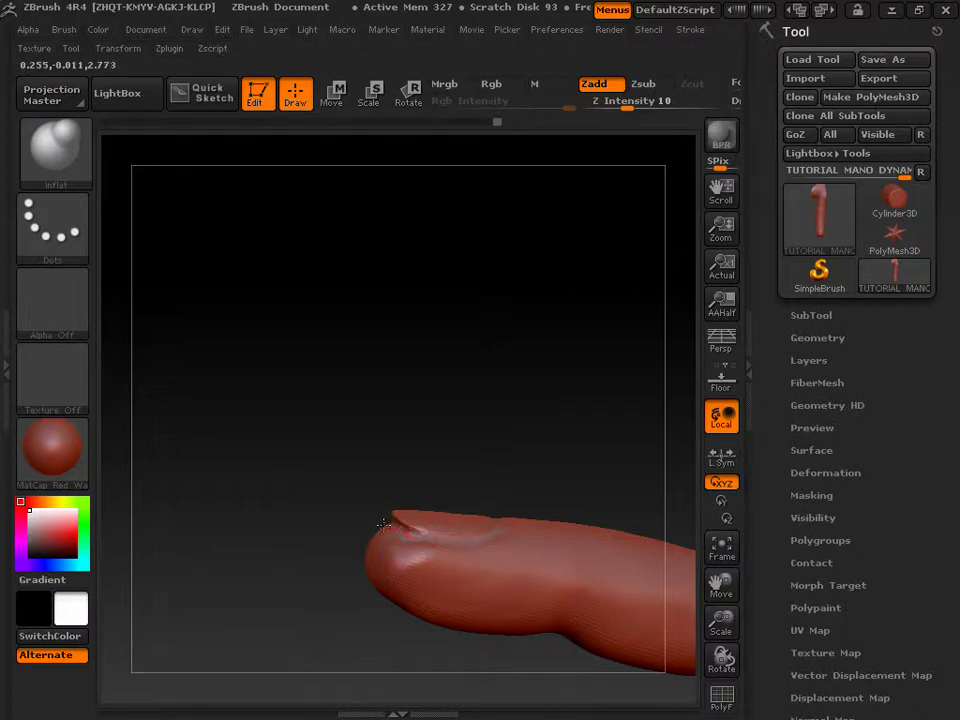
{"action": "mouse_move", "coordinate": [306, 358]}
{"action": "left_mouse_down"}
{"action": "mouse_move", "coordinate": [450, 378]}
{"action": "mouse_move", "coordinate": [482, 399]}
{"action": "mouse_move", "coordinate": [469, 424]}
{"action": "mouse_move", "coordinate": [484, 619]}
{"action": "mouse_move", "coordinate": [486, 427]}
{"action": "mouse_move", "coordinate": [476, 377]}
{"action": "mouse_move", "coordinate": [449, 375]}
{"action": "mouse_move", "coordinate": [459, 328]}
{"action": "mouse_move", "coordinate": [463, 525]}
{"action": "mouse_move", "coordinate": [459, 324]}
{"action": "mouse_move", "coordinate": [522, 347]}
{"action": "mouse_move", "coordinate": [519, 298]}
{"action": "mouse_move", "coordinate": [518, 338]}
{"action": "left_mouse_up"}
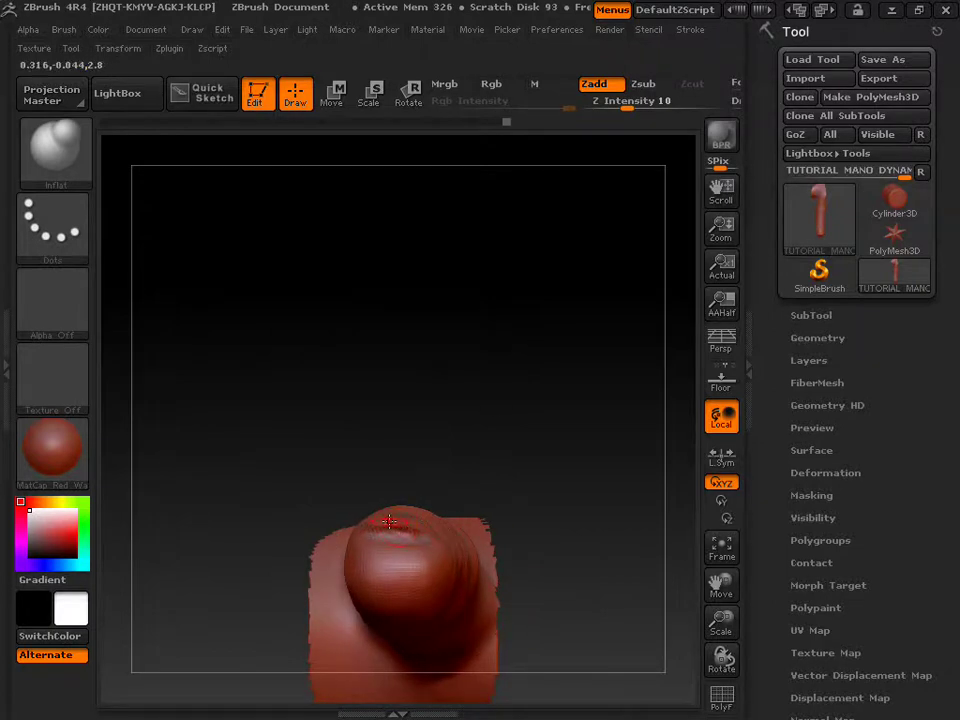
{"action": "key", "text": "b"}
{"action": "key", "text": "t"}
{"action": "key", "text": "d"}
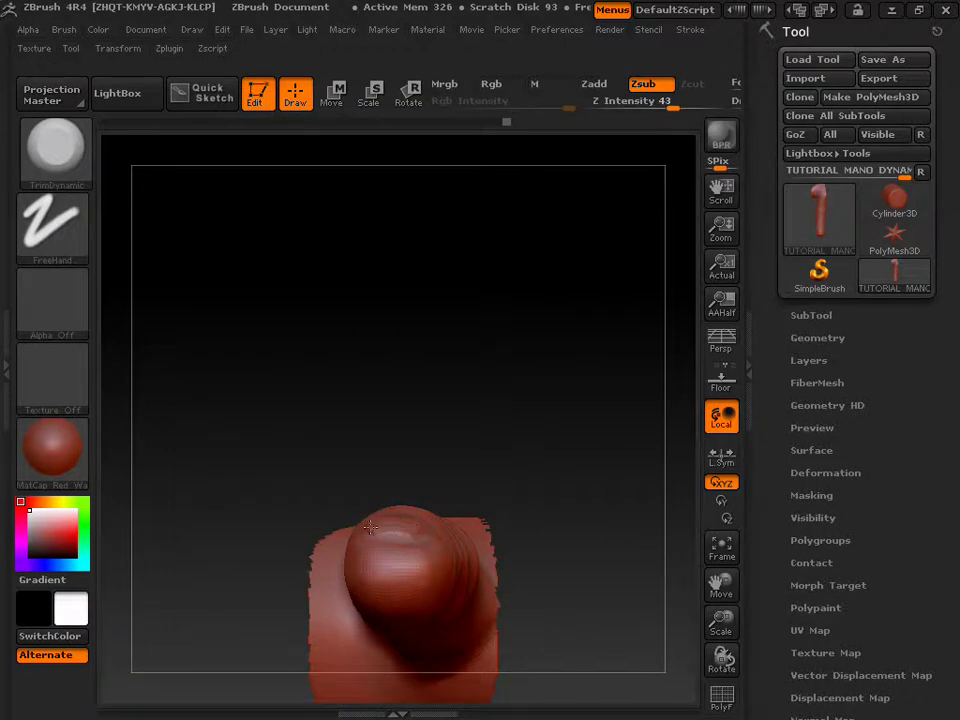
Step: Snap the finger upright and smooth the rough mark at the nail's base
{"action": "mouse_move", "coordinate": [467, 377]}
{"action": "left_mouse_down"}
{"action": "mouse_move", "coordinate": [485, 526]}
{"action": "mouse_move", "coordinate": [510, 512]}
{"action": "mouse_move", "coordinate": [534, 469]}
{"action": "mouse_move", "coordinate": [540, 429]}
{"action": "left_mouse_up"}
{"action": "key", "text": "Caps_Lock"}
{"action": "key", "text": "Caps_Lock"}
{"action": "left_click_drag", "start_coordinate": [427, 502], "coordinate": [395, 500], "text": "shift"}
{"action": "mouse_move", "coordinate": [544, 452]}
{"action": "left_mouse_down"}
{"action": "mouse_move", "coordinate": [540, 238]}
{"action": "mouse_move", "coordinate": [538, 460]}
{"action": "mouse_move", "coordinate": [551, 409]}
{"action": "mouse_move", "coordinate": [559, 467]}
{"action": "left_mouse_up"}
{"action": "key", "text": "Caps_Lock"}
{"action": "key", "text": "Caps_Lock"}
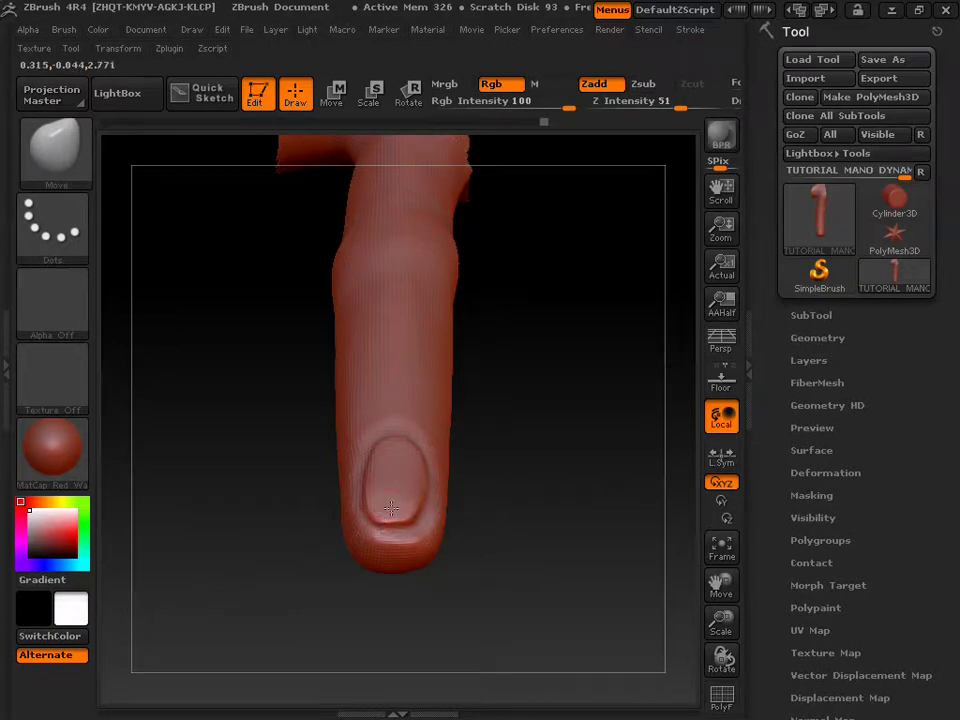
Step: Stand the finger upright and nudge the nail tip rounder with the Move brush
{"action": "mouse_move", "coordinate": [506, 469]}
{"action": "left_mouse_down"}
{"action": "mouse_move", "coordinate": [534, 382]}
{"action": "mouse_move", "coordinate": [532, 578]}
{"action": "left_mouse_up"}
{"action": "key", "text": "Caps_Lock"}
{"action": "key", "text": "Caps_Lock"}
{"action": "left_click_drag", "start_coordinate": [546, 444], "coordinate": [549, 623]}
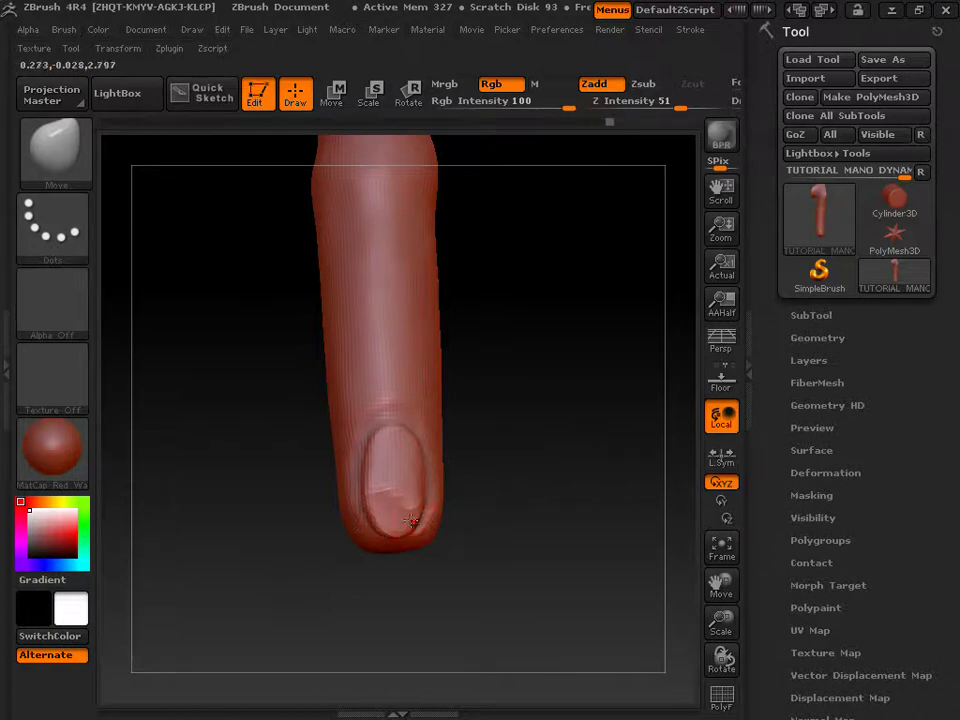
{"action": "left_click_drag", "start_coordinate": [404, 530], "coordinate": [397, 533]}
{"action": "mouse_move", "coordinate": [553, 536]}
{"action": "left_mouse_down"}
{"action": "mouse_move", "coordinate": [538, 381]}
{"action": "mouse_move", "coordinate": [525, 561]}
{"action": "left_mouse_up"}
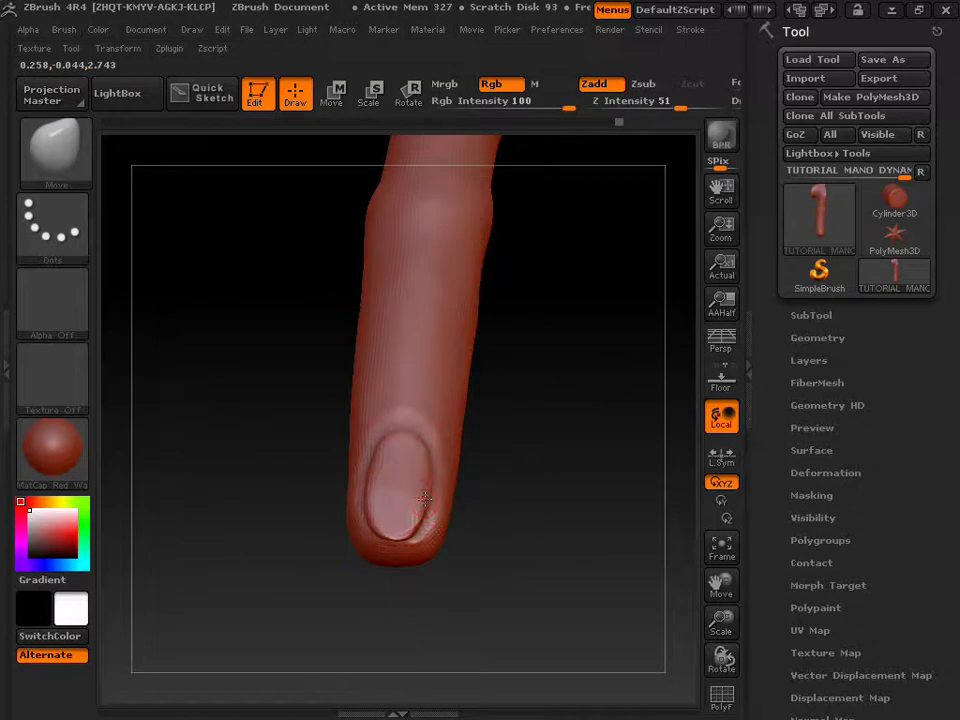
Step: Pull the lower fingernail into shape, checking it end-on and from the front
{"action": "left_click_drag", "start_coordinate": [425, 505], "coordinate": [418, 520]}
{"action": "mouse_move", "coordinate": [516, 503]}
{"action": "left_mouse_down"}
{"action": "mouse_move", "coordinate": [514, 330]}
{"action": "mouse_move", "coordinate": [476, 345]}
{"action": "mouse_move", "coordinate": [448, 336]}
{"action": "mouse_move", "coordinate": [474, 324]}
{"action": "mouse_move", "coordinate": [499, 324]}
{"action": "mouse_move", "coordinate": [536, 360]}
{"action": "mouse_move", "coordinate": [536, 499]}
{"action": "left_mouse_up"}
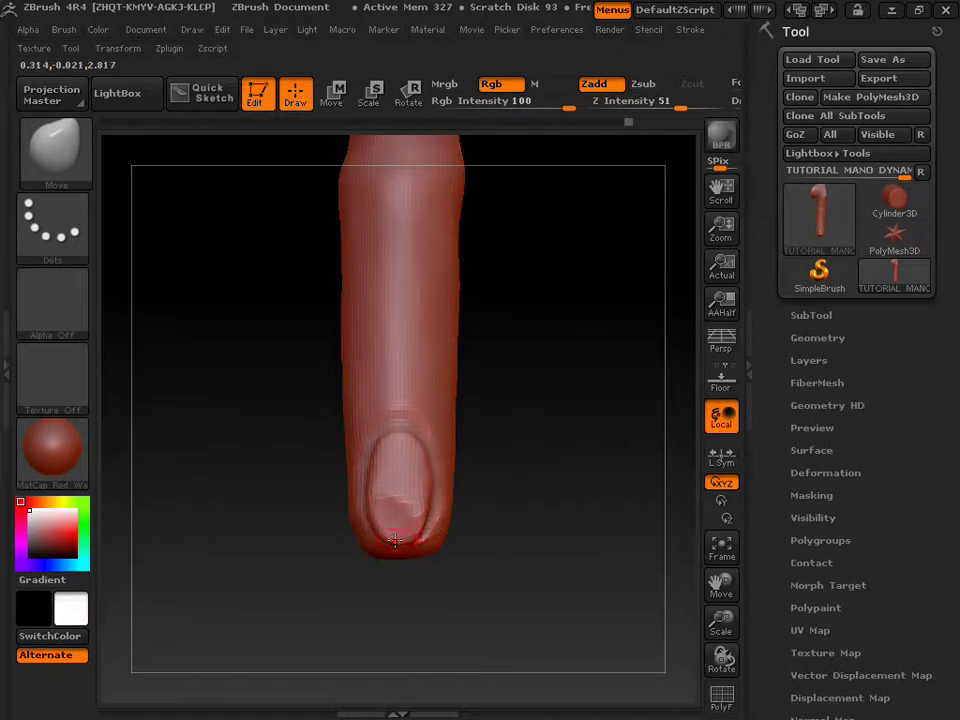
{"action": "mouse_move", "coordinate": [514, 534]}
{"action": "left_mouse_down"}
{"action": "mouse_move", "coordinate": [514, 326]}
{"action": "mouse_move", "coordinate": [499, 259]}
{"action": "left_mouse_up"}
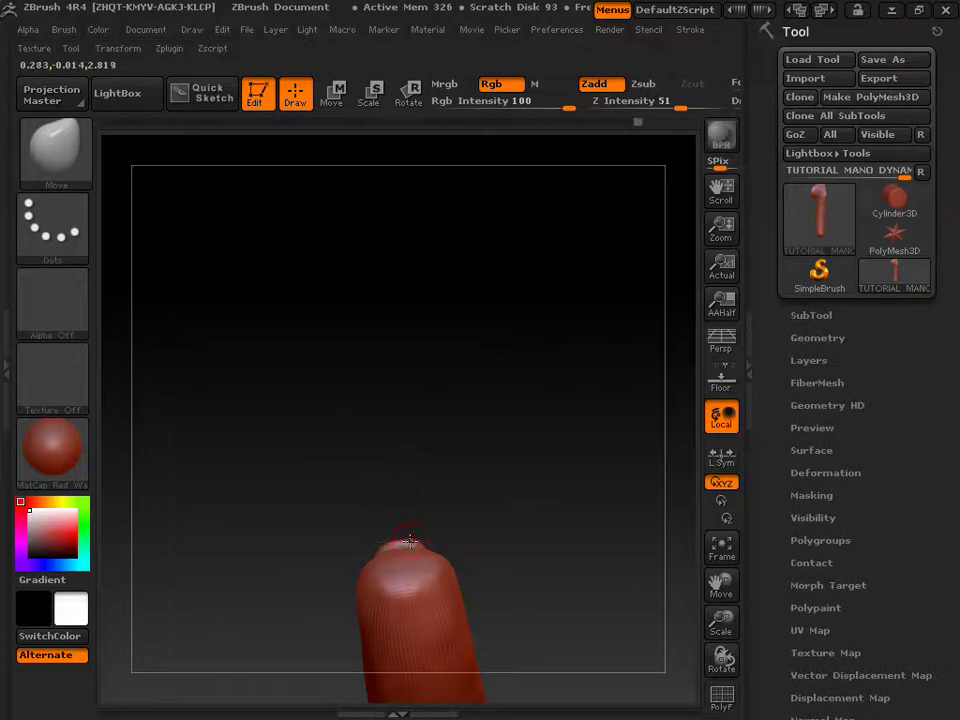
{"action": "mouse_move", "coordinate": [435, 478]}
{"action": "left_mouse_down"}
{"action": "mouse_move", "coordinate": [523, 422]}
{"action": "mouse_move", "coordinate": [523, 519]}
{"action": "mouse_move", "coordinate": [531, 519]}
{"action": "left_mouse_up"}
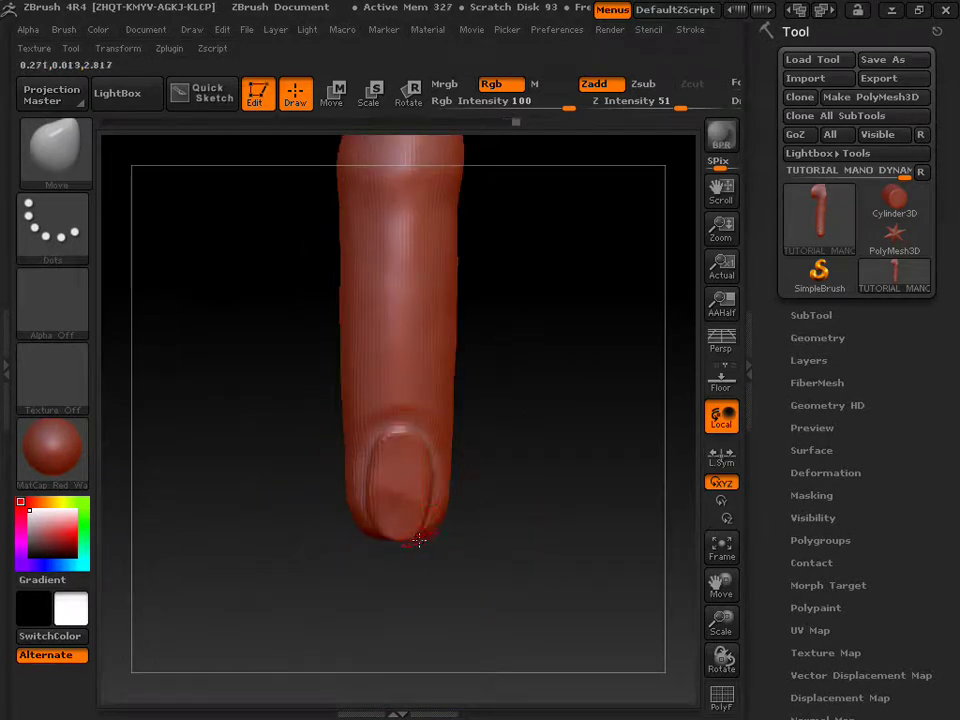
{"action": "mouse_move", "coordinate": [491, 525]}
{"action": "left_mouse_down"}
{"action": "mouse_move", "coordinate": [497, 270]}
{"action": "mouse_move", "coordinate": [484, 476]}
{"action": "left_mouse_up"}
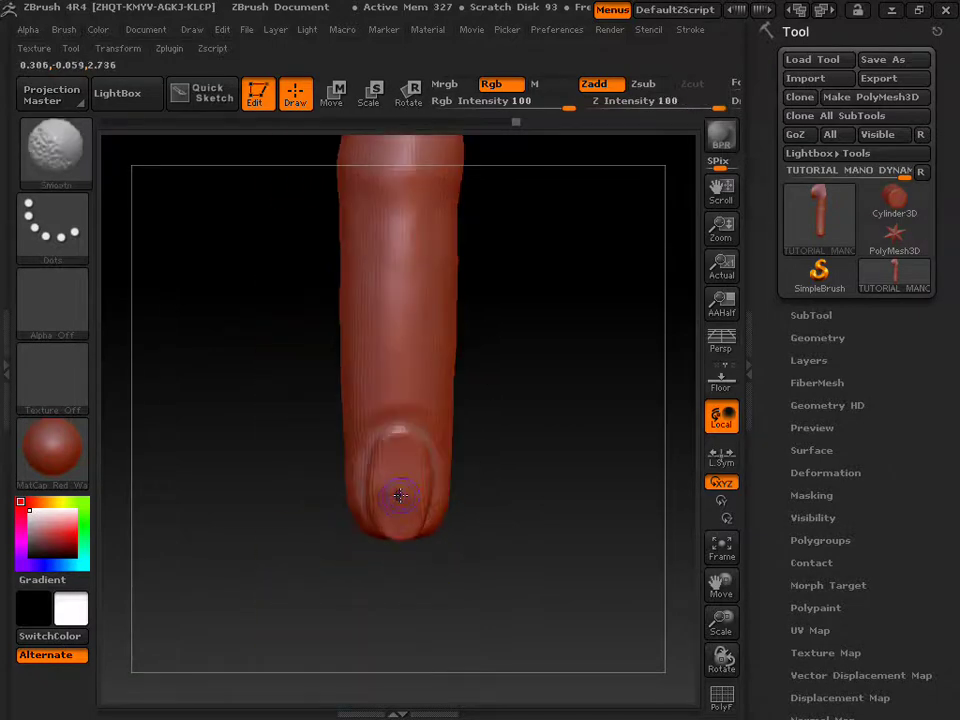
Step: Trim the nail's free edge with TrimDynamic at intensity 43, viewed from the side
{"action": "key", "text": "b"}
{"action": "key", "text": "t"}
{"action": "key", "text": "d"}
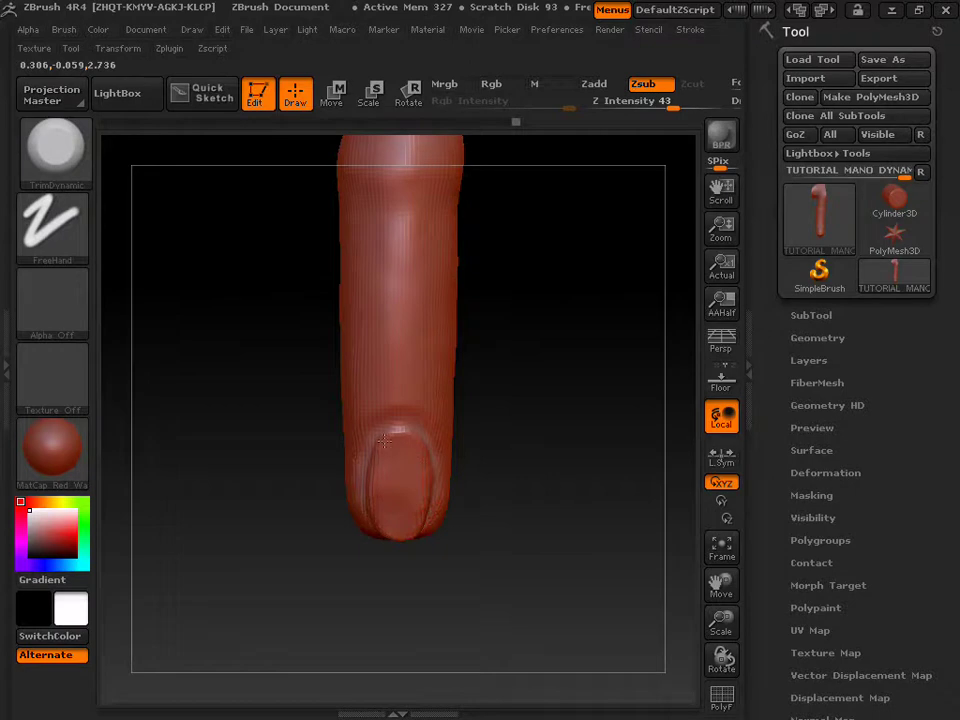
{"action": "key", "text": "s"}
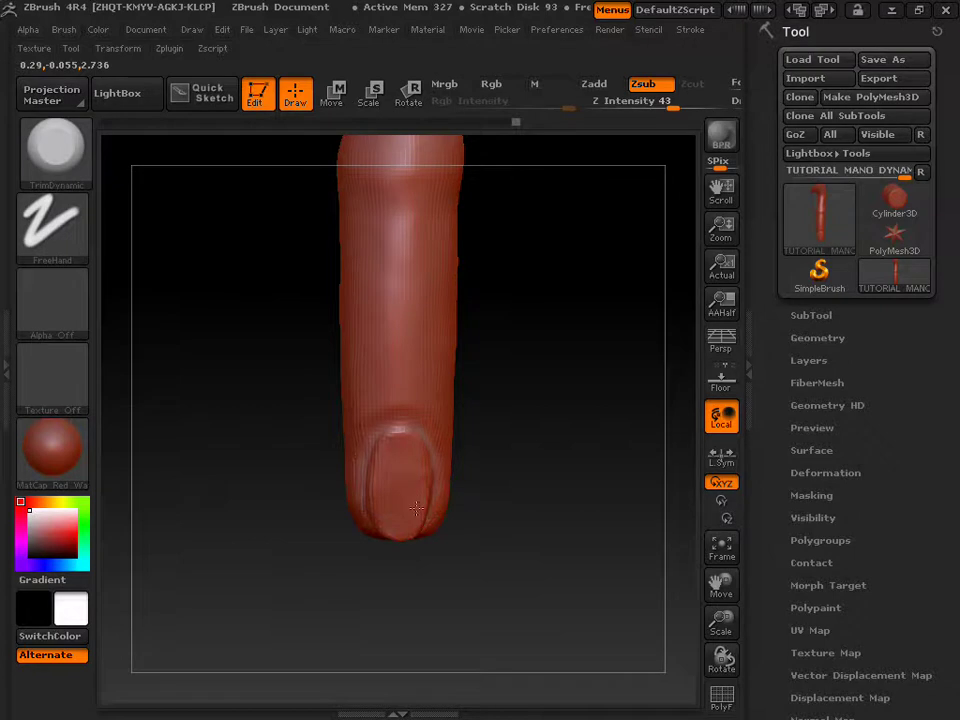
{"action": "mouse_move", "coordinate": [542, 523]}
{"action": "left_mouse_down"}
{"action": "mouse_move", "coordinate": [535, 309]}
{"action": "mouse_move", "coordinate": [542, 476]}
{"action": "mouse_move", "coordinate": [538, 362]}
{"action": "mouse_move", "coordinate": [514, 358]}
{"action": "mouse_move", "coordinate": [521, 307]}
{"action": "mouse_move", "coordinate": [546, 306]}
{"action": "mouse_move", "coordinate": [512, 336]}
{"action": "mouse_move", "coordinate": [499, 426]}
{"action": "mouse_move", "coordinate": [525, 240]}
{"action": "mouse_move", "coordinate": [557, 375]}
{"action": "mouse_move", "coordinate": [555, 414]}
{"action": "left_mouse_up"}
{"action": "key", "text": "Caps_Lock"}
{"action": "key", "text": "Caps_Lock"}
{"action": "key", "text": "1"}
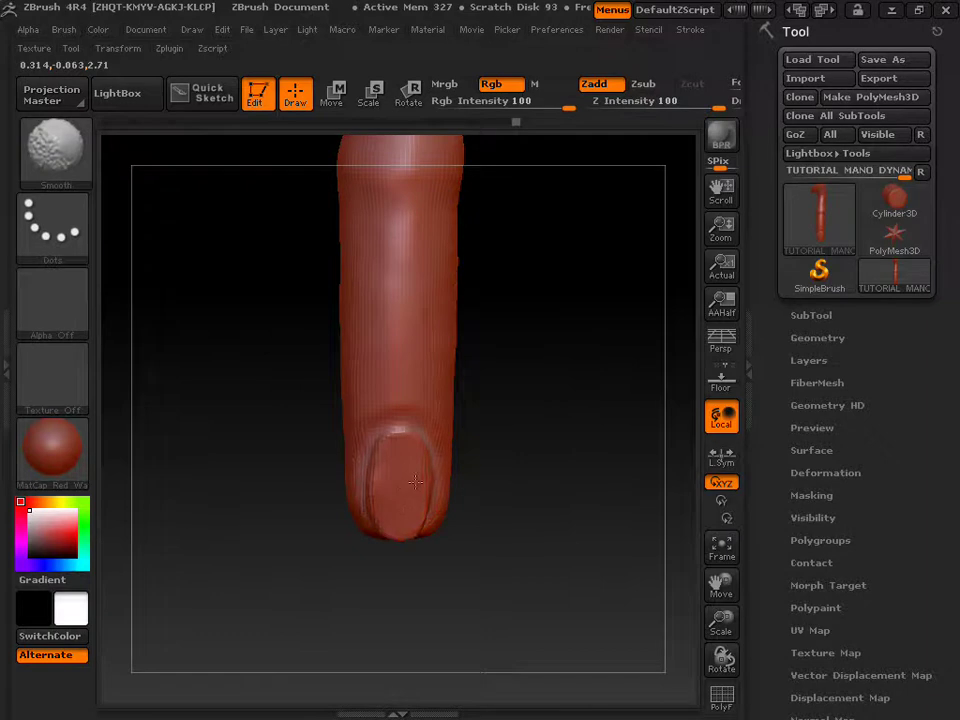
{"action": "mouse_move", "coordinate": [501, 467]}
{"action": "left_mouse_down"}
{"action": "mouse_move", "coordinate": [506, 392]}
{"action": "mouse_move", "coordinate": [491, 279]}
{"action": "mouse_move", "coordinate": [516, 386]}
{"action": "mouse_move", "coordinate": [557, 360]}
{"action": "mouse_move", "coordinate": [569, 370]}
{"action": "mouse_move", "coordinate": [564, 386]}
{"action": "mouse_move", "coordinate": [444, 465]}
{"action": "left_mouse_up"}
{"action": "key", "text": "1"}
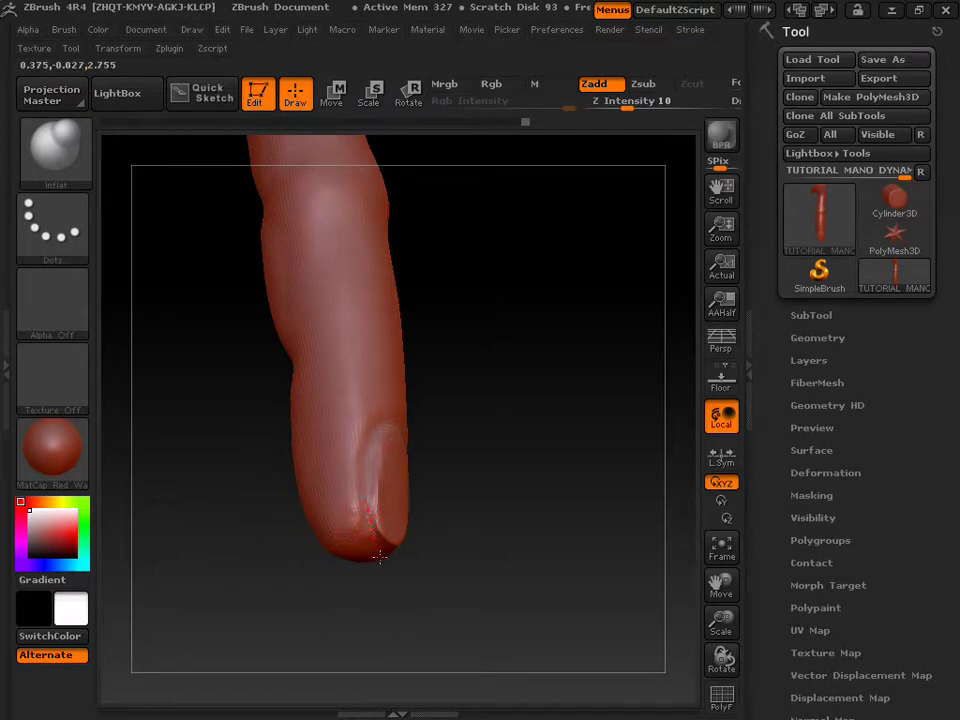
Step: Rotate the finger to inspect the nail from front, horizontal and side angles
{"action": "mouse_move", "coordinate": [497, 447]}
{"action": "left_mouse_down"}
{"action": "mouse_move", "coordinate": [546, 450]}
{"action": "mouse_move", "coordinate": [368, 422]}
{"action": "left_mouse_up"}
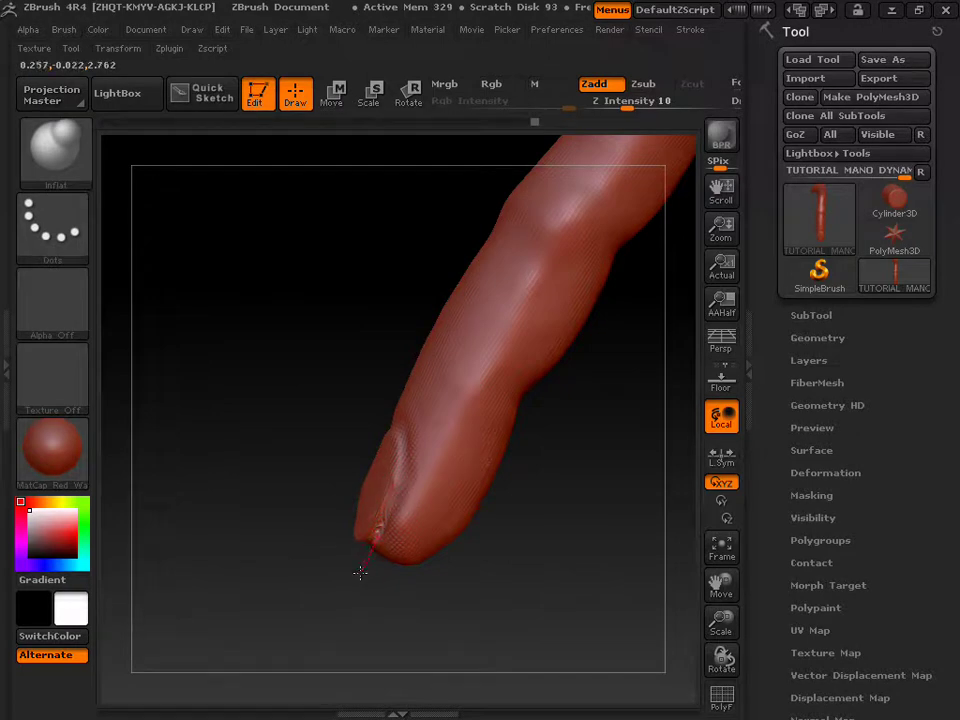
{"action": "mouse_move", "coordinate": [306, 564]}
{"action": "left_mouse_down"}
{"action": "mouse_move", "coordinate": [388, 581]}
{"action": "mouse_move", "coordinate": [448, 495]}
{"action": "mouse_move", "coordinate": [471, 387]}
{"action": "left_mouse_up"}
{"action": "left_click_drag", "start_coordinate": [516, 420], "coordinate": [439, 388]}
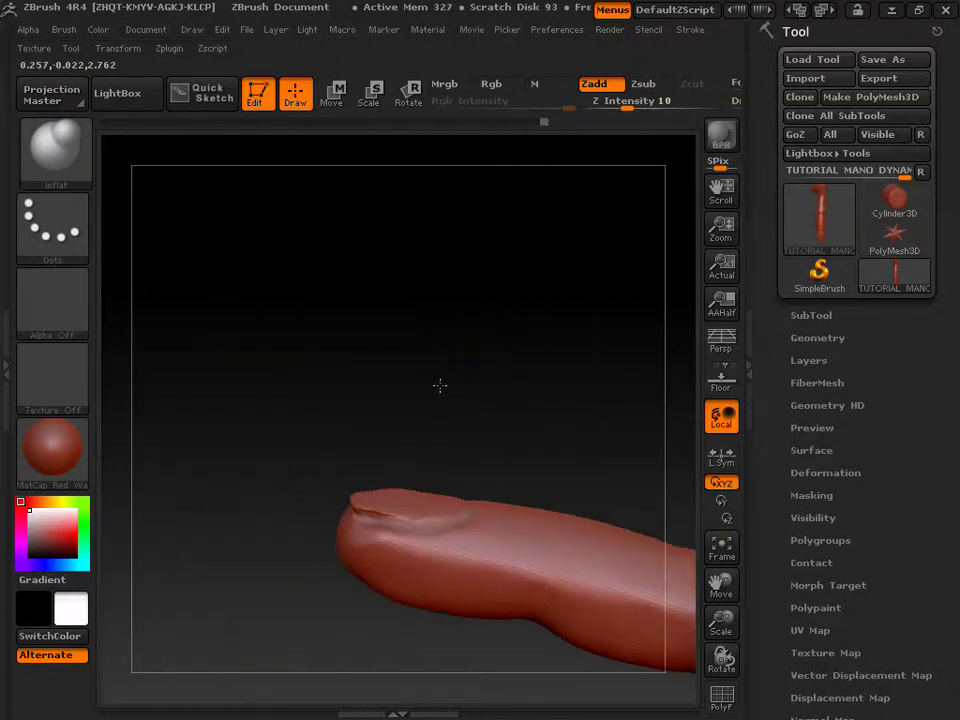
{"action": "mouse_move", "coordinate": [460, 346]}
{"action": "left_mouse_down"}
{"action": "mouse_move", "coordinate": [443, 299]}
{"action": "mouse_move", "coordinate": [392, 313]}
{"action": "mouse_move", "coordinate": [392, 324]}
{"action": "mouse_move", "coordinate": [511, 323]}
{"action": "left_mouse_up"}
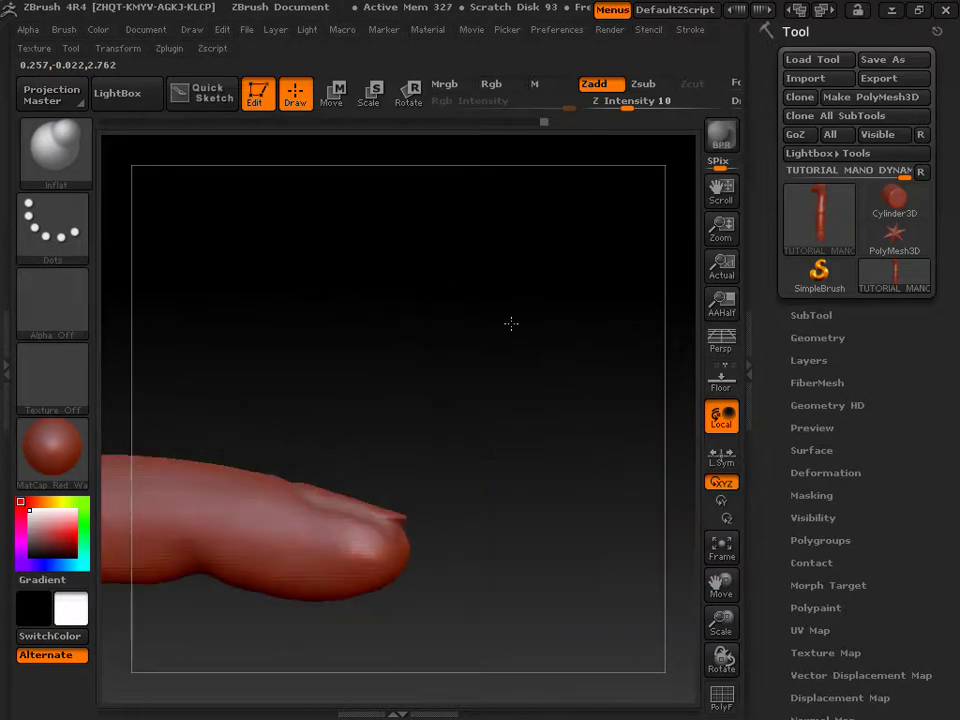
{"action": "mouse_move", "coordinate": [433, 311]}
{"action": "left_mouse_down"}
{"action": "mouse_move", "coordinate": [439, 407]}
{"action": "mouse_move", "coordinate": [426, 553]}
{"action": "left_mouse_up"}
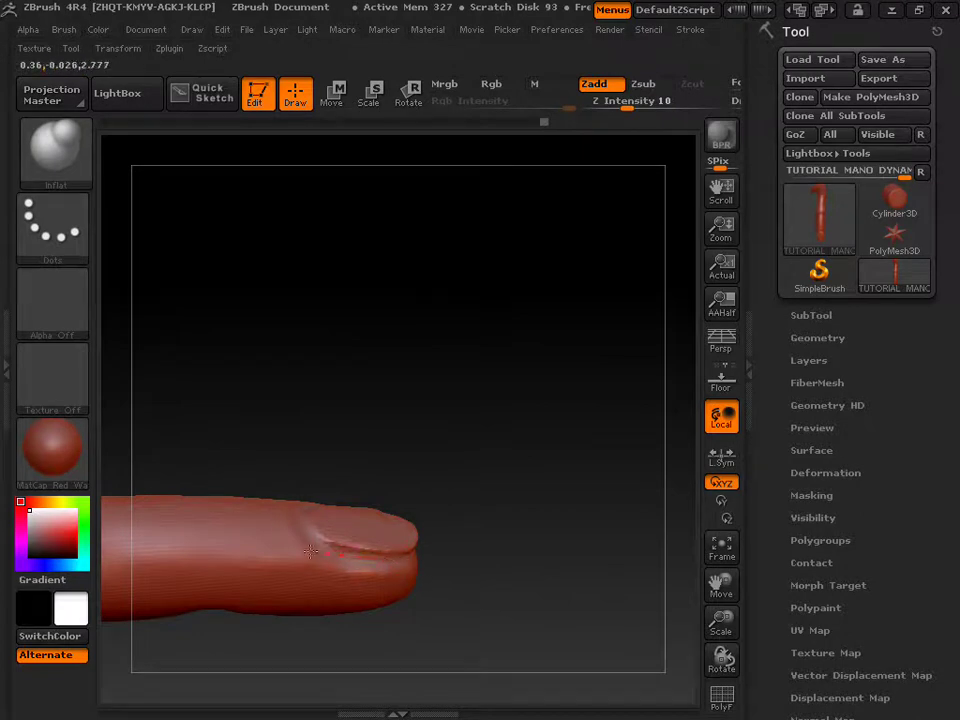
Step: Return to a front view and paint a MaskPen mask over the fingernail plate
{"action": "mouse_move", "coordinate": [315, 482]}
{"action": "left_mouse_down"}
{"action": "mouse_move", "coordinate": [445, 346]}
{"action": "mouse_move", "coordinate": [381, 345]}
{"action": "mouse_move", "coordinate": [414, 330]}
{"action": "mouse_move", "coordinate": [454, 360]}
{"action": "mouse_move", "coordinate": [453, 390]}
{"action": "left_mouse_up"}
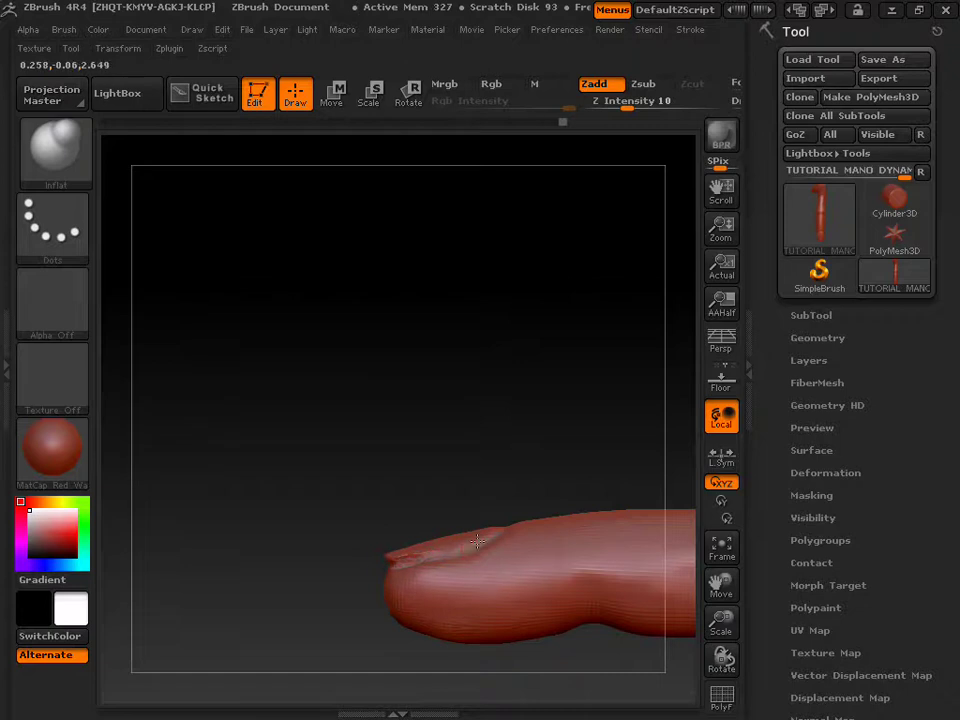
{"action": "mouse_move", "coordinate": [356, 392]}
{"action": "left_mouse_down"}
{"action": "mouse_move", "coordinate": [467, 390]}
{"action": "mouse_move", "coordinate": [360, 347]}
{"action": "left_mouse_up"}
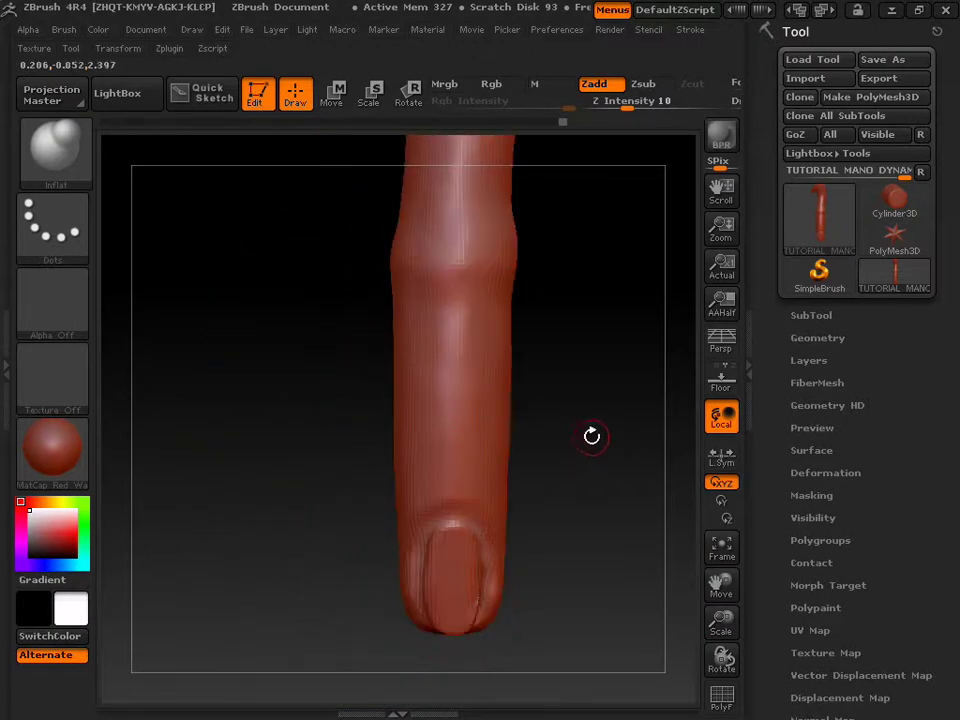
{"action": "left_click_drag", "start_coordinate": [721, 583], "coordinate": [658, 522]}
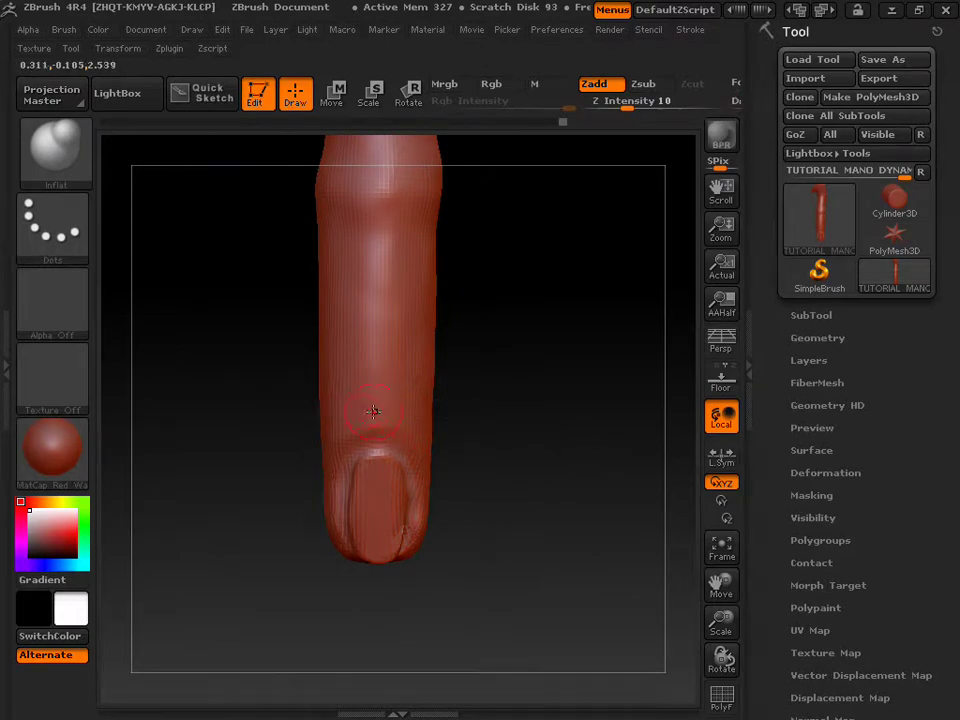
{"action": "mouse_move", "coordinate": [370, 460]}
{"action": "left_mouse_down", "text": "ctrl"}
{"action": "mouse_move", "coordinate": [376, 452]}
{"action": "mouse_move", "coordinate": [350, 480]}
{"action": "mouse_move", "coordinate": [332, 525]}
{"action": "mouse_move", "coordinate": [390, 552]}
{"action": "mouse_move", "coordinate": [356, 545]}
{"action": "mouse_move", "coordinate": [394, 506]}
{"action": "mouse_move", "coordinate": [414, 510]}
{"action": "mouse_move", "coordinate": [401, 461]}
{"action": "mouse_move", "coordinate": [354, 446]}
{"action": "left_mouse_up", "text": "ctrl"}
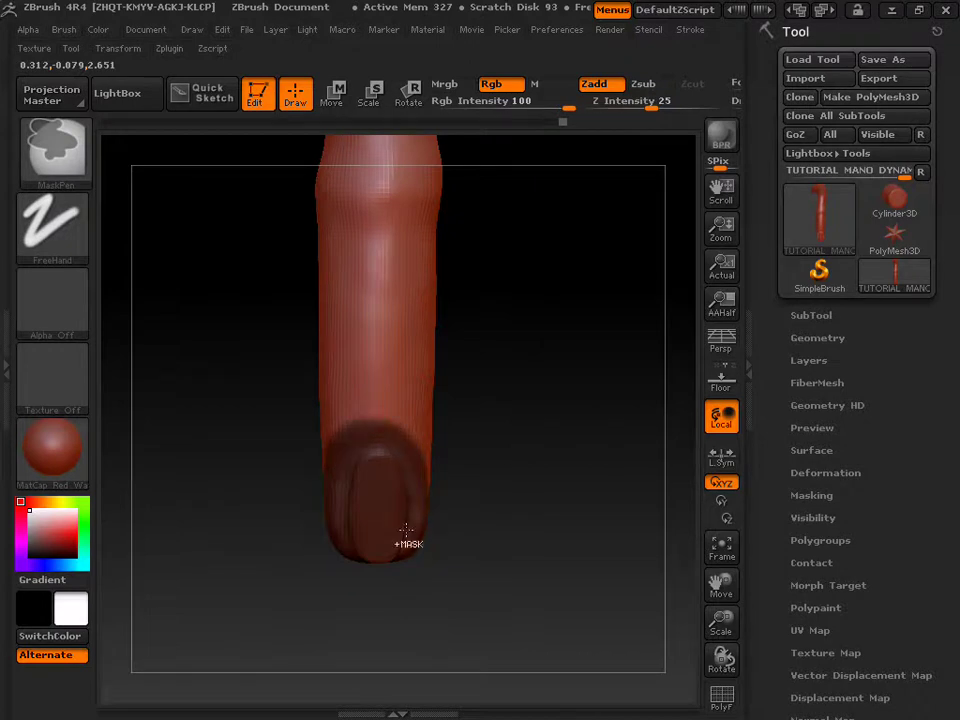
Step: Extend the mask across the rest of the fingernail
{"action": "left_click_drag", "start_coordinate": [456, 499], "coordinate": [427, 472]}
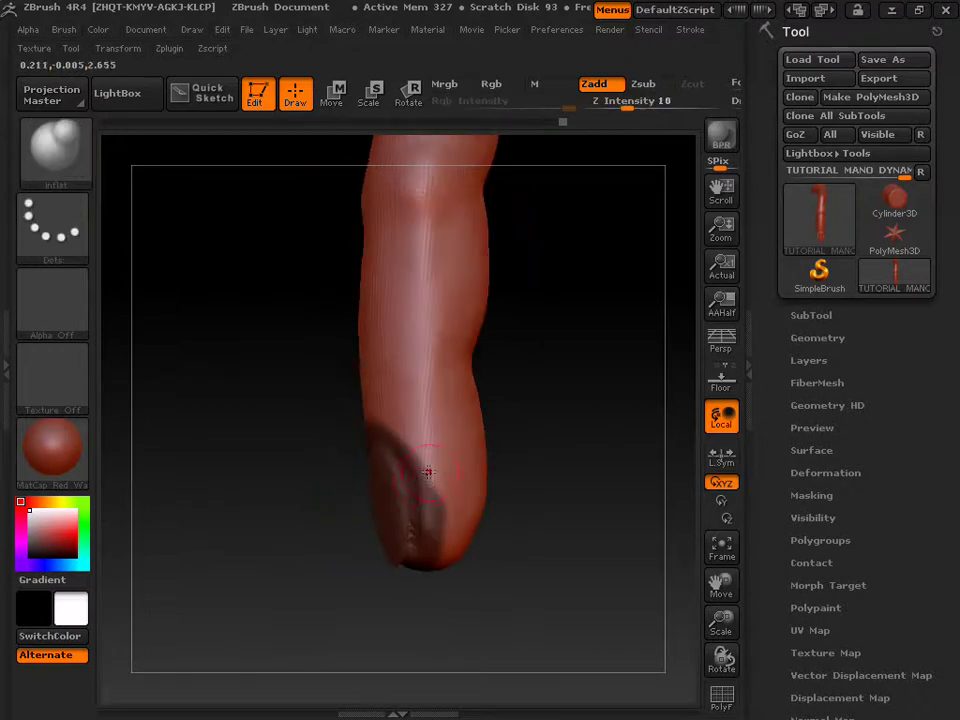
{"action": "key", "text": "ctrl"}
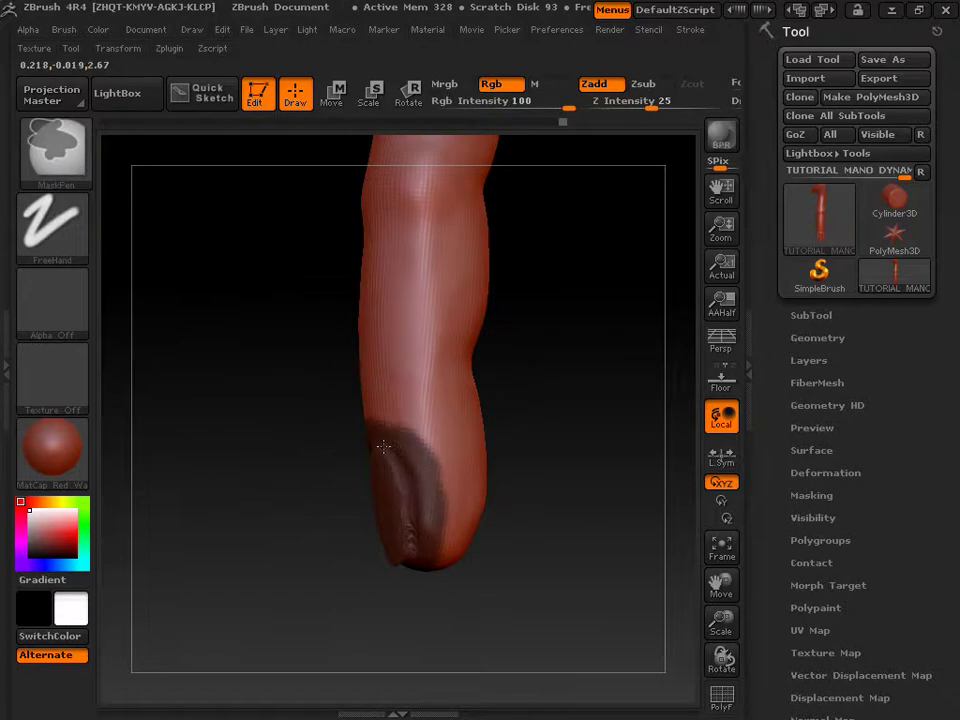
{"action": "mouse_move", "coordinate": [546, 476]}
{"action": "left_mouse_down"}
{"action": "mouse_move", "coordinate": [567, 469]}
{"action": "mouse_move", "coordinate": [281, 371]}
{"action": "mouse_move", "coordinate": [332, 368]}
{"action": "left_mouse_up"}
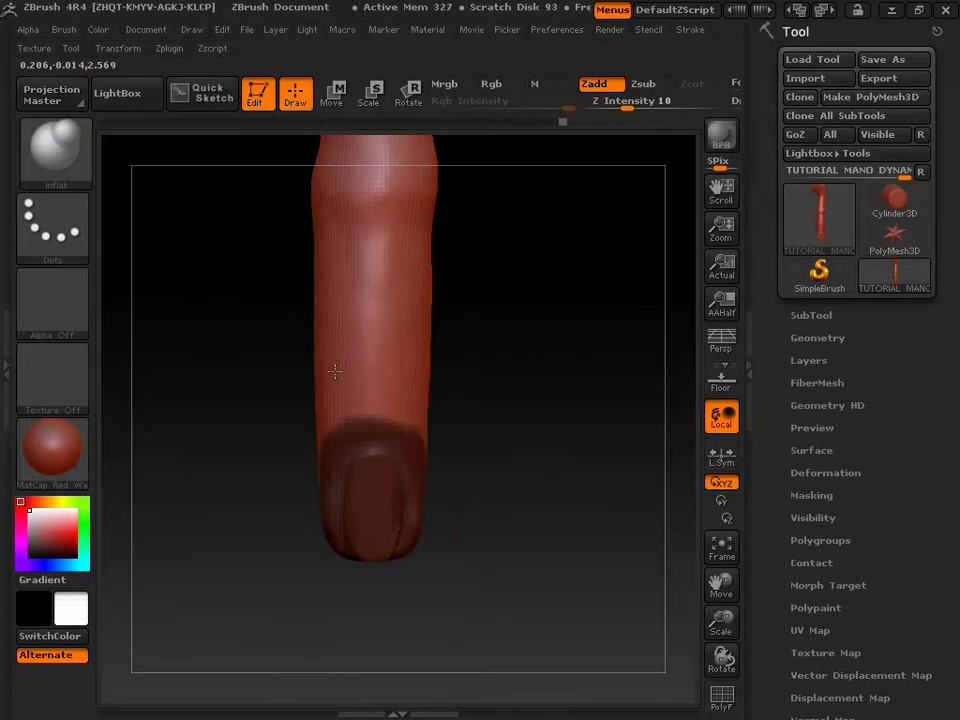
Step: Invert the mask in Tool > Masking so only the nail stays unmasked
{"action": "scroll", "coordinate": [780, 440], "scroll_direction": "down", "scroll_amount": 3}
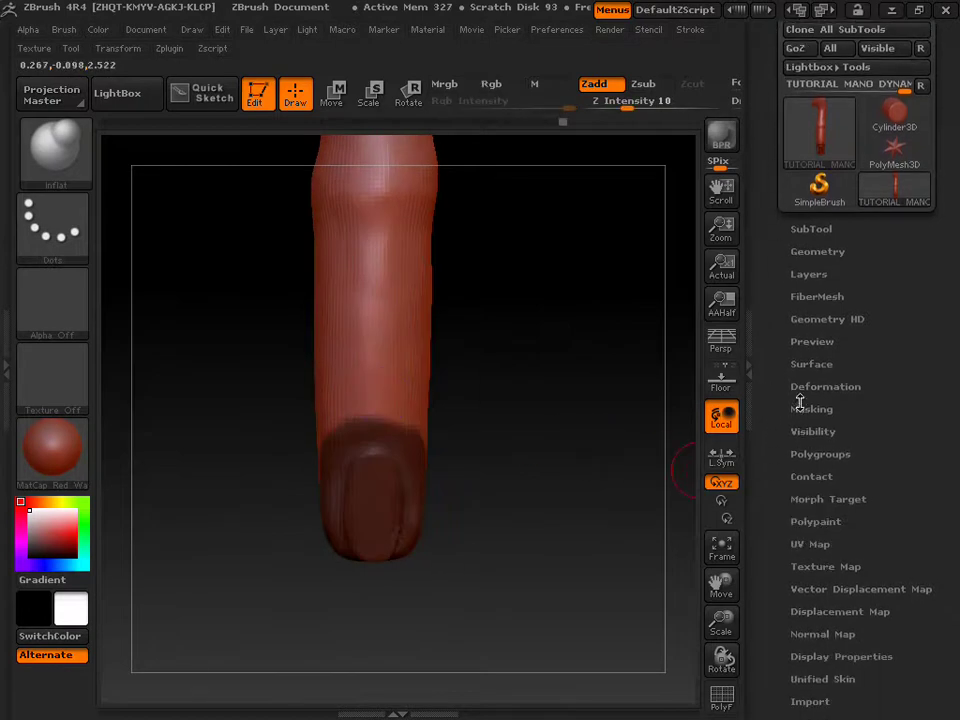
{"action": "left_click", "coordinate": [799, 408]}
{"action": "left_click_drag", "start_coordinate": [769, 398], "coordinate": [770, 344]}
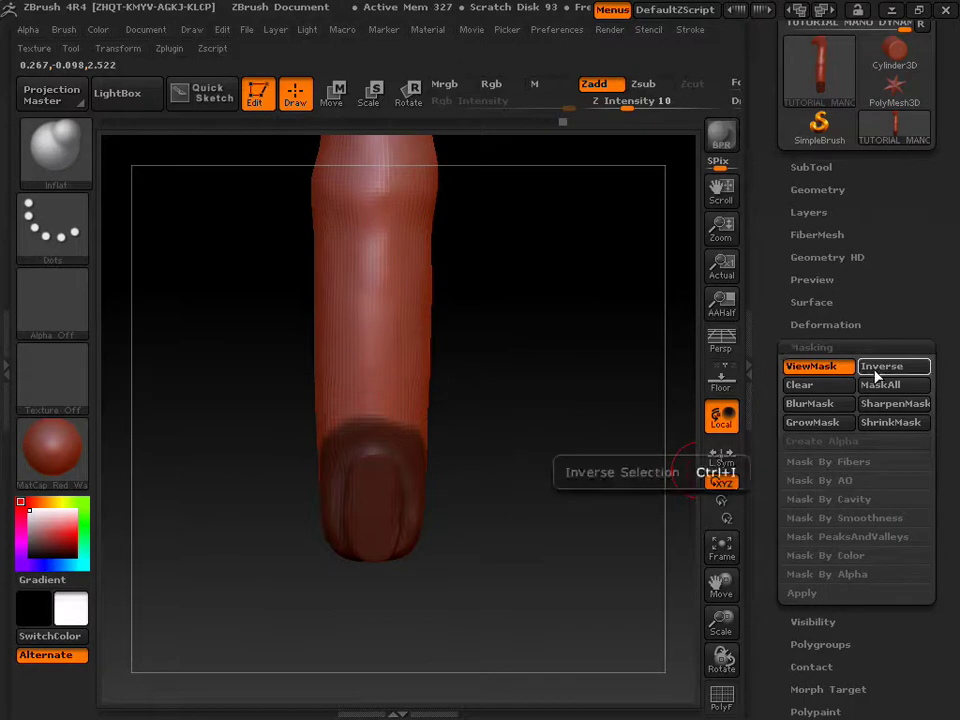
{"action": "left_click", "coordinate": [875, 375]}
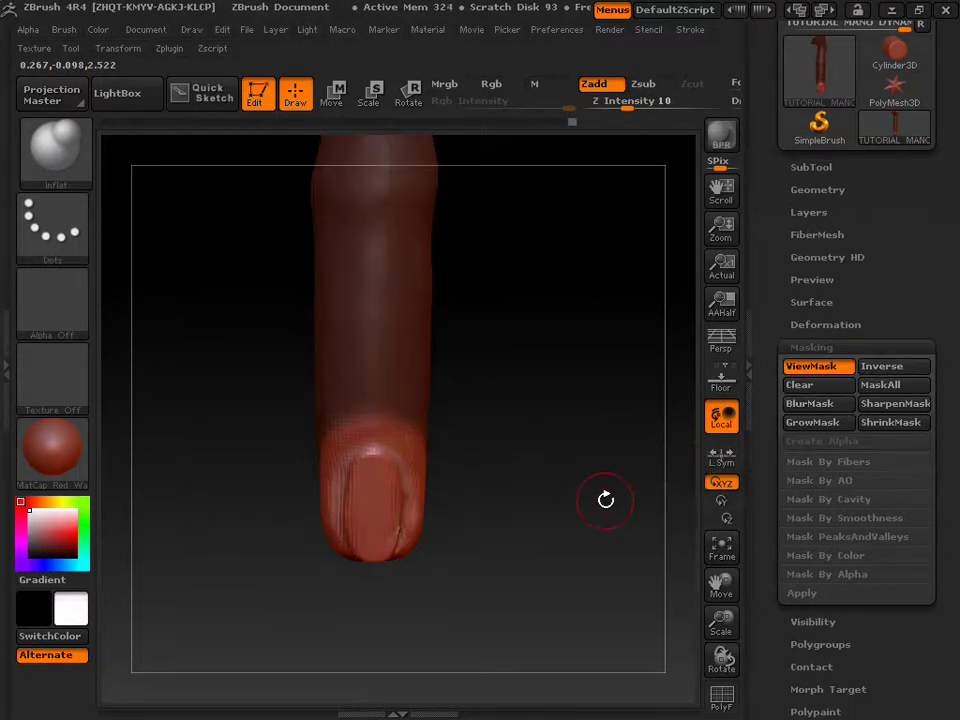
{"action": "left_click_drag", "start_coordinate": [777, 321], "coordinate": [766, 464]}
{"action": "left_click", "coordinate": [795, 386]}
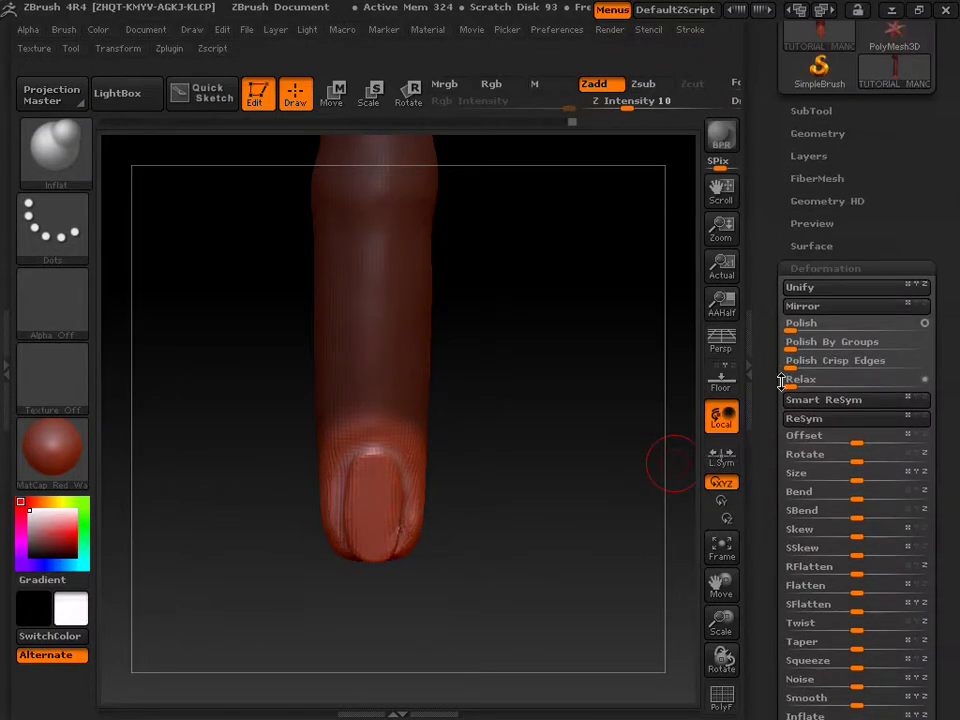
Step: Apply Tool > Deformation Polish to the unmasked nail and check it from several angles
{"action": "left_click", "coordinate": [789, 325]}
{"action": "mouse_move", "coordinate": [519, 429]}
{"action": "left_mouse_down"}
{"action": "mouse_move", "coordinate": [512, 197]}
{"action": "mouse_move", "coordinate": [441, 219]}
{"action": "mouse_move", "coordinate": [553, 223]}
{"action": "mouse_move", "coordinate": [554, 181]}
{"action": "mouse_move", "coordinate": [576, 187]}
{"action": "left_mouse_up"}
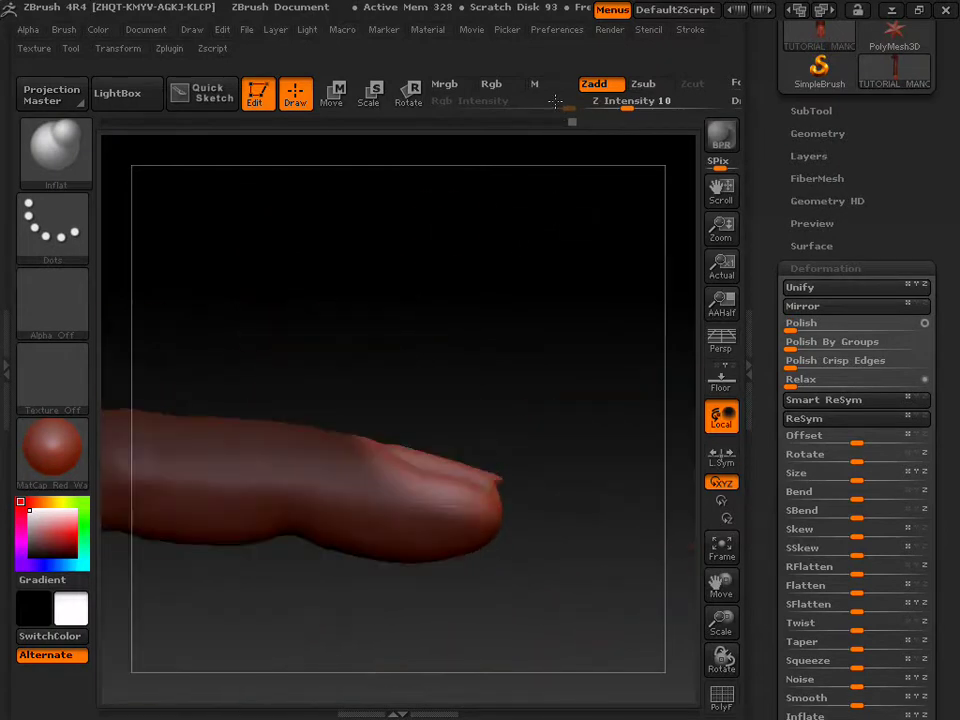
{"action": "mouse_move", "coordinate": [585, 272]}
{"action": "left_mouse_down"}
{"action": "mouse_move", "coordinate": [493, 272]}
{"action": "mouse_move", "coordinate": [531, 246]}
{"action": "mouse_move", "coordinate": [528, 397]}
{"action": "left_mouse_up"}
{"action": "left_click_drag", "start_coordinate": [536, 494], "coordinate": [534, 544], "text": "shift"}
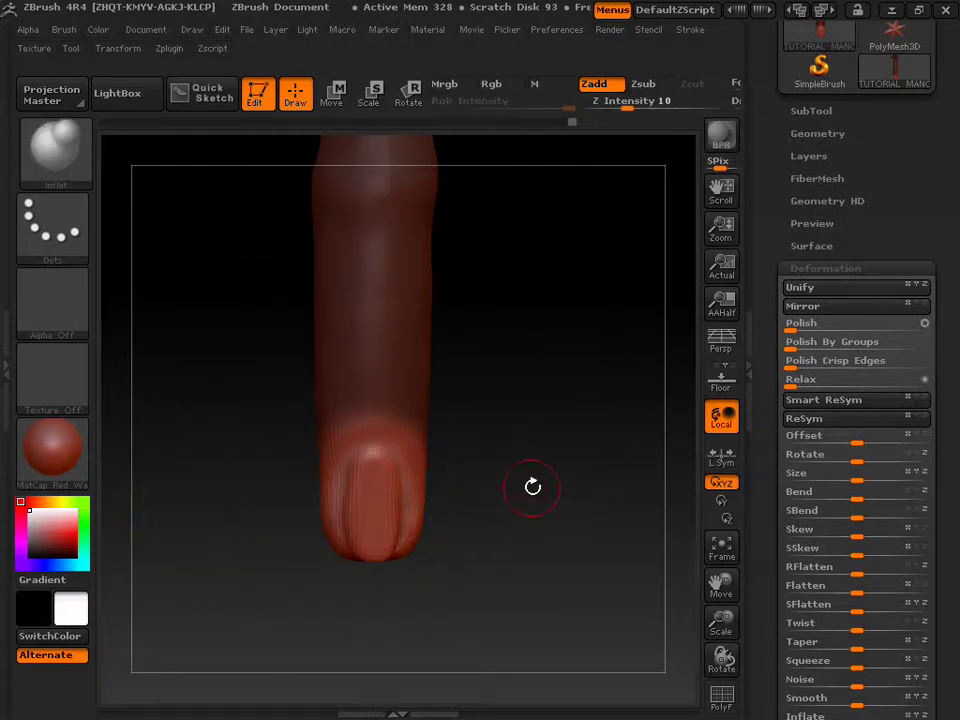
Step: Smooth around the fingertip and turn the finger to an upright front view
{"action": "key", "text": "shift"}
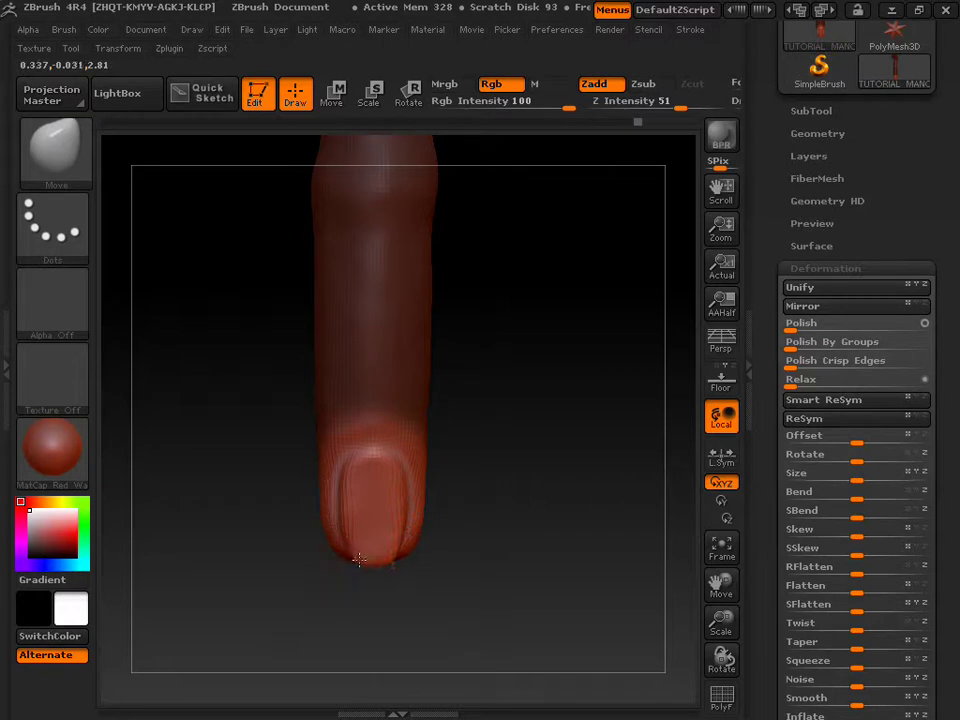
{"action": "mouse_move", "coordinate": [514, 497]}
{"action": "left_mouse_down"}
{"action": "mouse_move", "coordinate": [529, 364]}
{"action": "mouse_move", "coordinate": [506, 283]}
{"action": "mouse_move", "coordinate": [519, 488]}
{"action": "left_mouse_up"}
{"action": "mouse_move", "coordinate": [538, 531]}
{"action": "left_mouse_down"}
{"action": "mouse_move", "coordinate": [561, 371]}
{"action": "mouse_move", "coordinate": [549, 266]}
{"action": "left_mouse_up"}
{"action": "mouse_move", "coordinate": [551, 399]}
{"action": "left_mouse_down"}
{"action": "mouse_move", "coordinate": [551, 519]}
{"action": "mouse_move", "coordinate": [540, 319]}
{"action": "mouse_move", "coordinate": [446, 268]}
{"action": "mouse_move", "coordinate": [476, 268]}
{"action": "mouse_move", "coordinate": [491, 289]}
{"action": "mouse_move", "coordinate": [444, 290]}
{"action": "left_mouse_up"}
Step: Pick the Move brush, adjust its draw size, then select the Inflat brush
{"action": "key", "text": "b"}
{"action": "key", "text": "s"}
{"action": "key", "text": "t"}
{"action": "key", "text": "b"}
{"action": "key", "text": "m"}
{"action": "key", "text": "v"}
{"action": "key", "text": "b"}
{"action": "key", "text": "s"}
{"action": "key", "text": "t"}
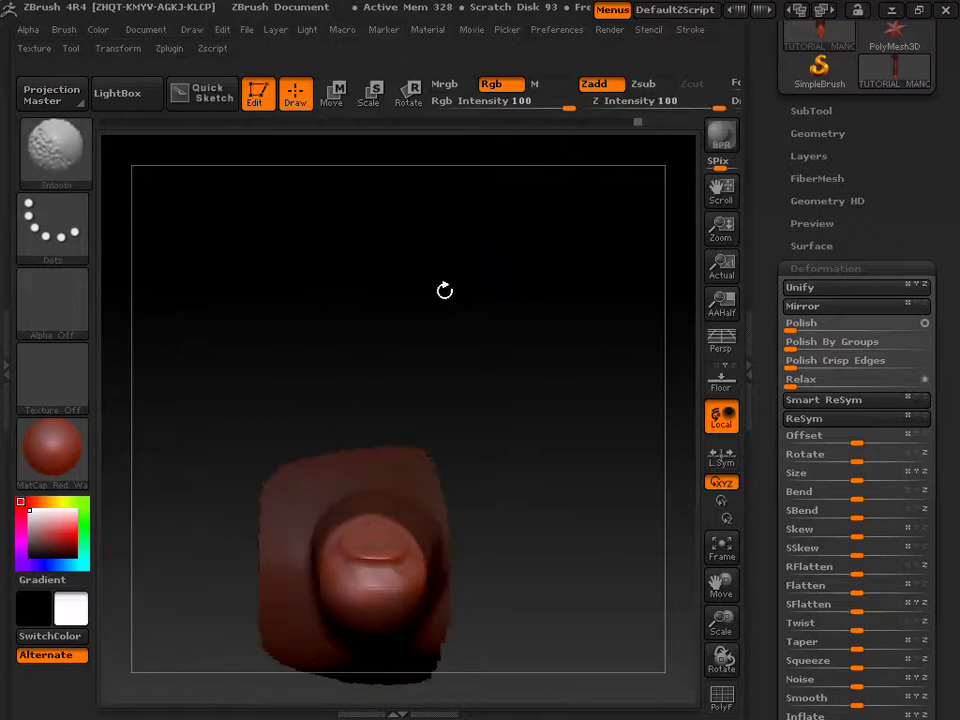
{"action": "key", "text": "b"}
{"action": "key", "text": "m"}
{"action": "key", "text": "v"}
{"action": "key", "text": "s"}
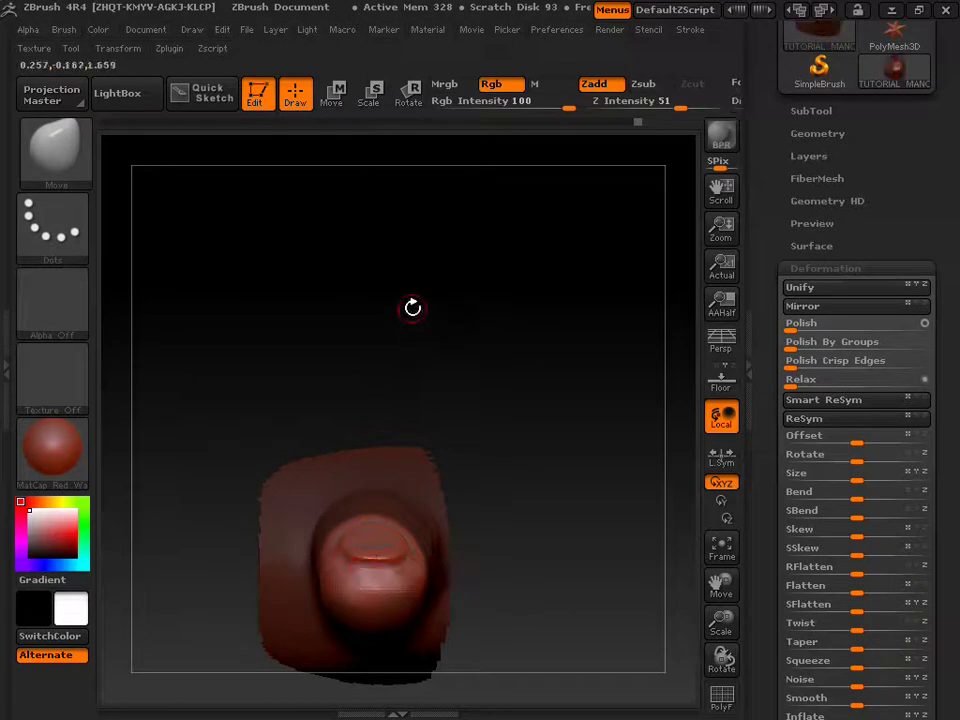
{"action": "key", "text": "b"}
{"action": "key", "text": "i"}
{"action": "key", "text": "n"}
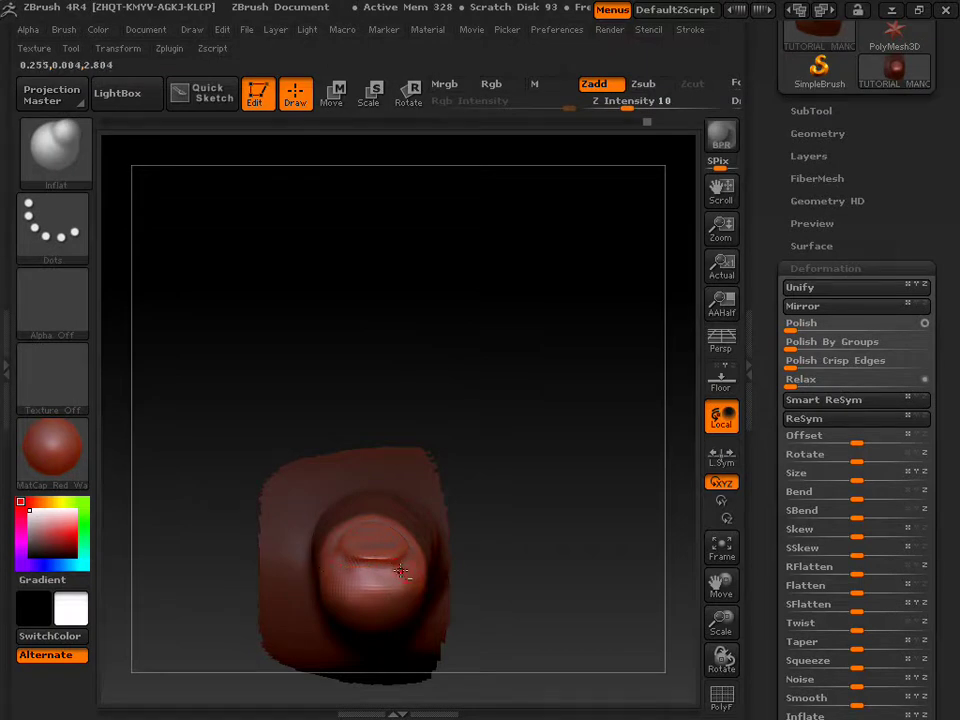
Step: Carve a groove along the nail's free edge across the fingertip
{"action": "left_click_drag", "start_coordinate": [313, 551], "coordinate": [397, 565]}
{"action": "left_click_drag", "start_coordinate": [296, 545], "coordinate": [400, 563]}
{"action": "left_click_drag", "start_coordinate": [342, 565], "coordinate": [393, 565]}
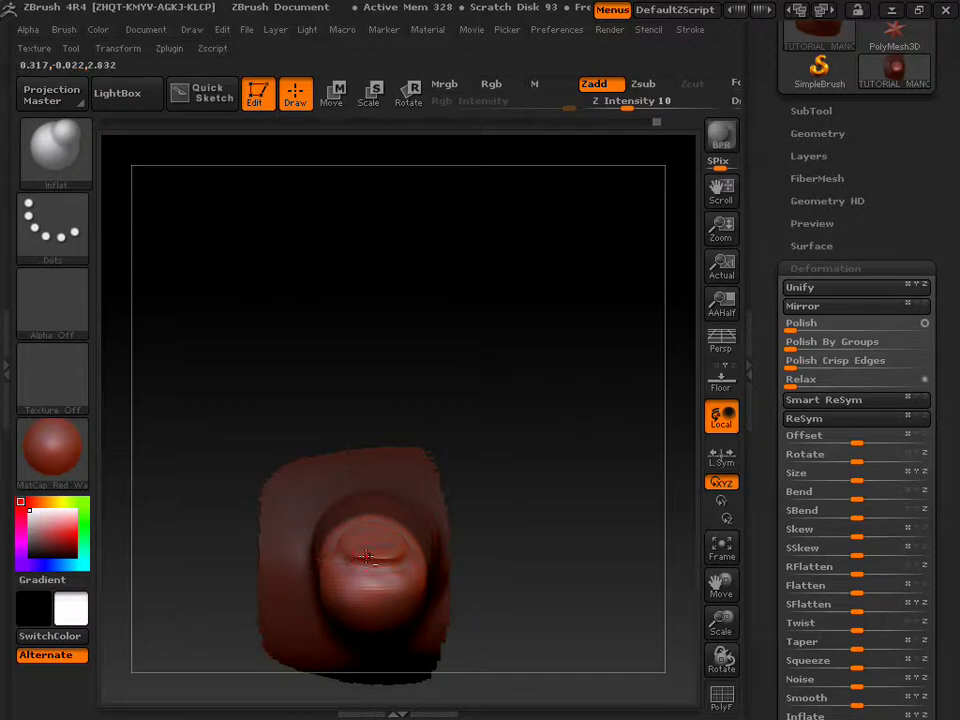
{"action": "mouse_move", "coordinate": [482, 336]}
{"action": "left_mouse_down"}
{"action": "mouse_move", "coordinate": [555, 489]}
{"action": "mouse_move", "coordinate": [572, 334]}
{"action": "mouse_move", "coordinate": [566, 324]}
{"action": "mouse_move", "coordinate": [561, 332]}
{"action": "mouse_move", "coordinate": [595, 334]}
{"action": "left_mouse_up"}
{"action": "mouse_move", "coordinate": [535, 279]}
{"action": "left_mouse_down"}
{"action": "mouse_move", "coordinate": [527, 407]}
{"action": "mouse_move", "coordinate": [431, 388]}
{"action": "mouse_move", "coordinate": [499, 354]}
{"action": "mouse_move", "coordinate": [531, 379]}
{"action": "mouse_move", "coordinate": [531, 429]}
{"action": "mouse_move", "coordinate": [531, 421]}
{"action": "left_mouse_up"}
Step: Soften the fingernail outline with the Inflat brush and check the tip
{"action": "key", "text": "b"}
{"action": "key", "text": "i"}
{"action": "key", "text": "n"}
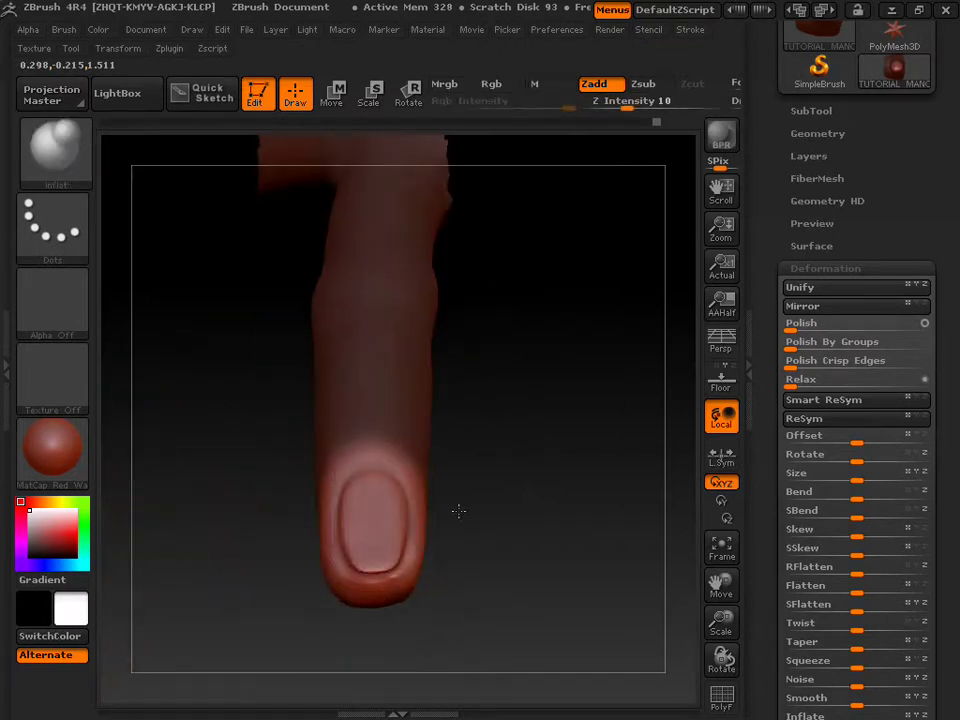
{"action": "left_click_drag", "start_coordinate": [414, 594], "coordinate": [398, 582], "text": "shift"}
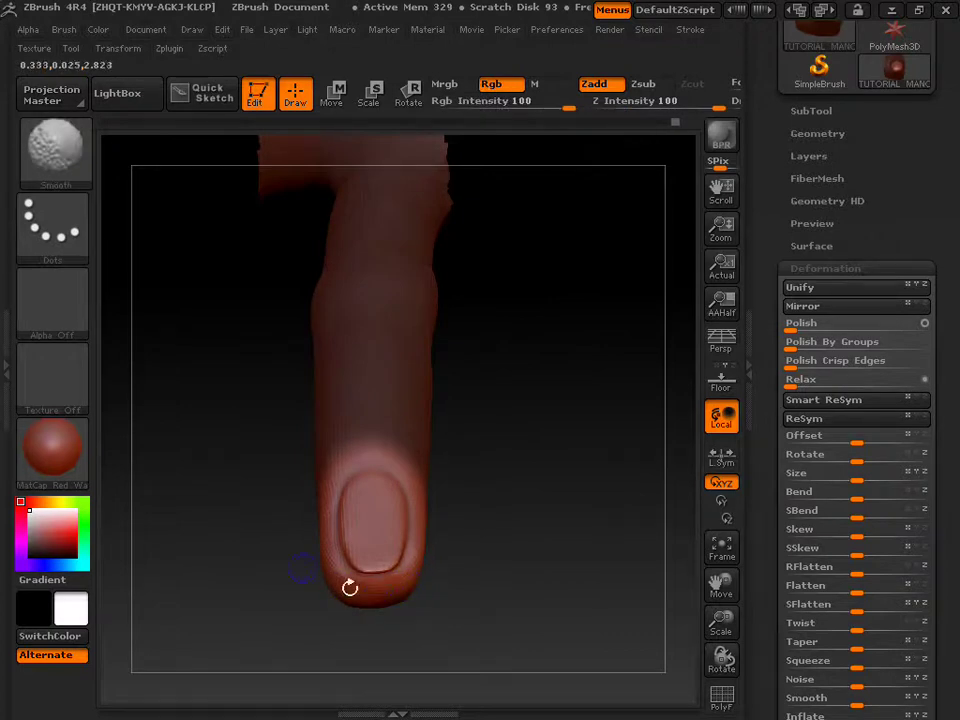
{"action": "left_click_drag", "start_coordinate": [514, 537], "coordinate": [514, 415]}
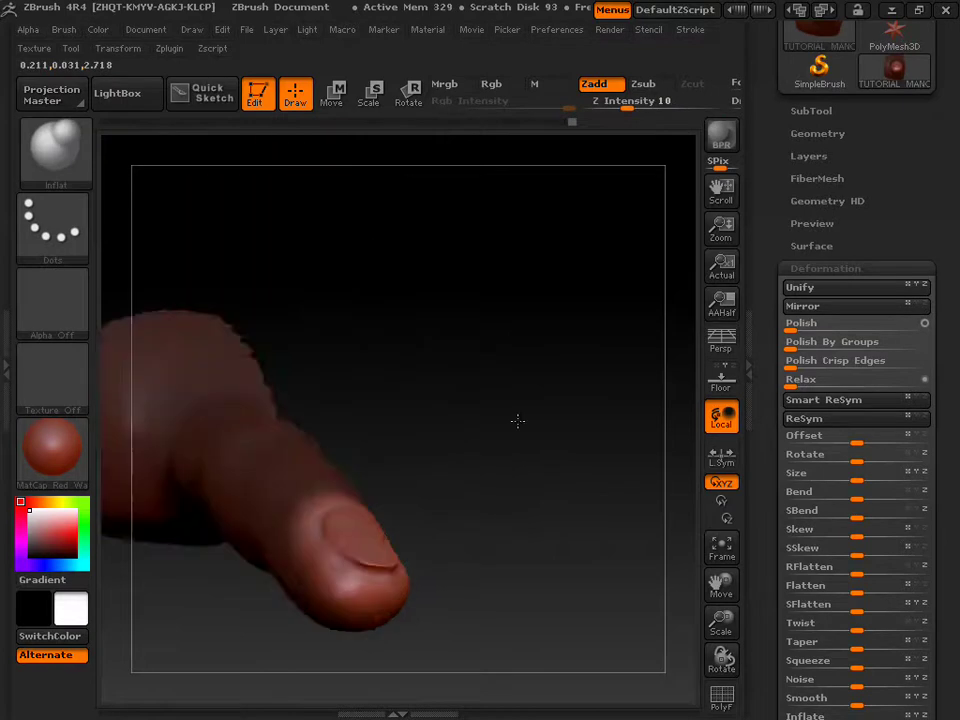
{"action": "mouse_move", "coordinate": [519, 345]}
{"action": "left_mouse_down"}
{"action": "mouse_move", "coordinate": [534, 523]}
{"action": "mouse_move", "coordinate": [531, 414]}
{"action": "mouse_move", "coordinate": [506, 261]}
{"action": "mouse_move", "coordinate": [529, 265]}
{"action": "left_mouse_up"}
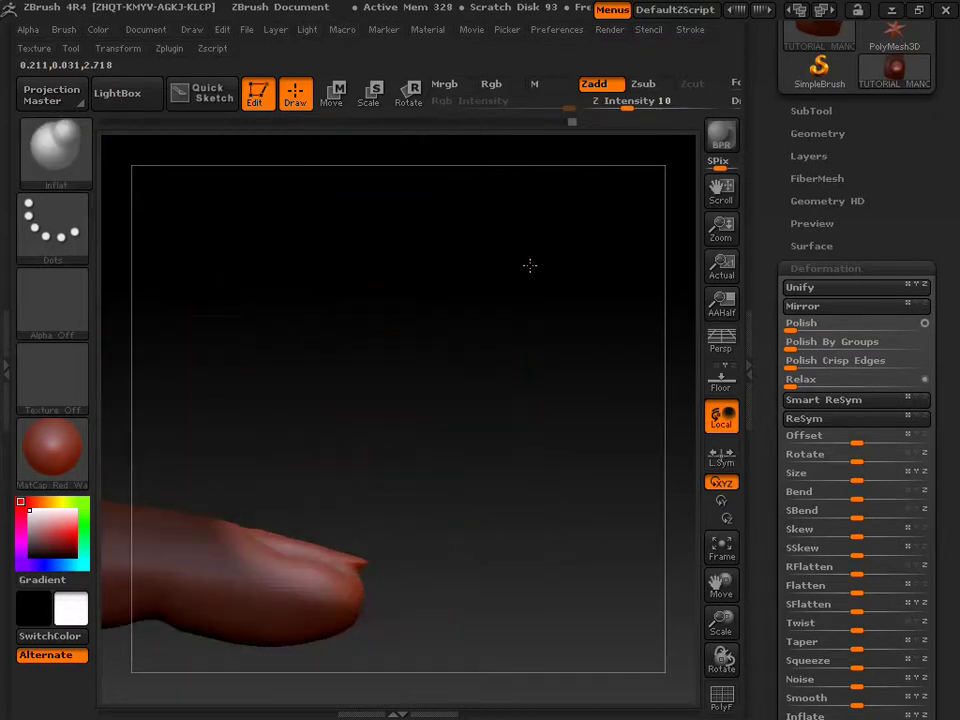
Step: Frame the finger and clear the mask from it
{"action": "left_click", "coordinate": [717, 543]}
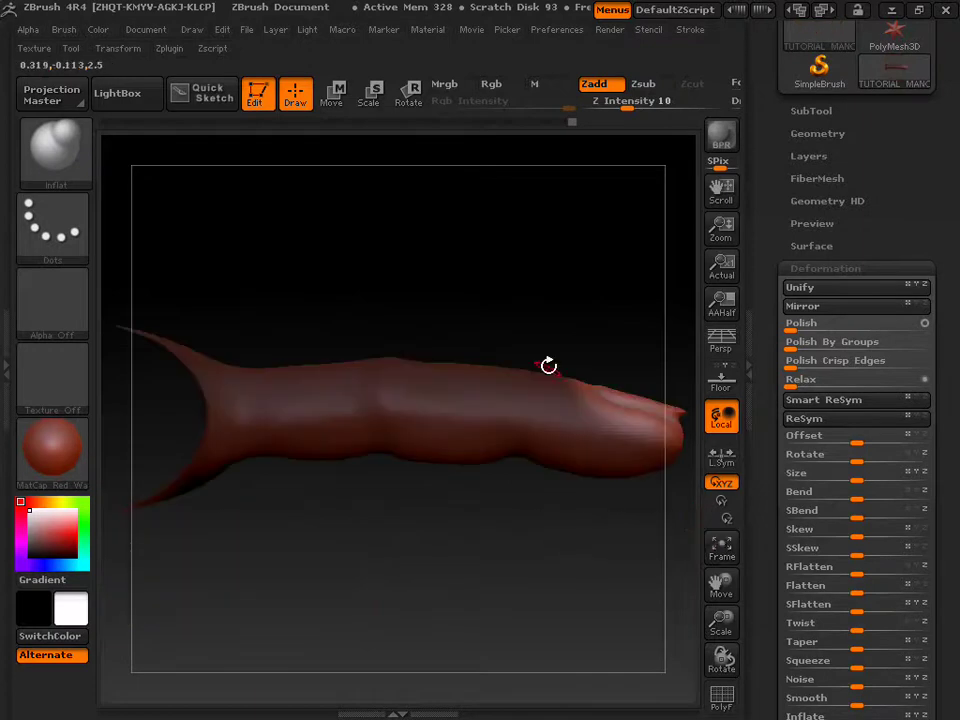
{"action": "mouse_move", "coordinate": [516, 304]}
{"action": "left_mouse_down"}
{"action": "mouse_move", "coordinate": [467, 306]}
{"action": "mouse_move", "coordinate": [437, 279]}
{"action": "left_mouse_up"}
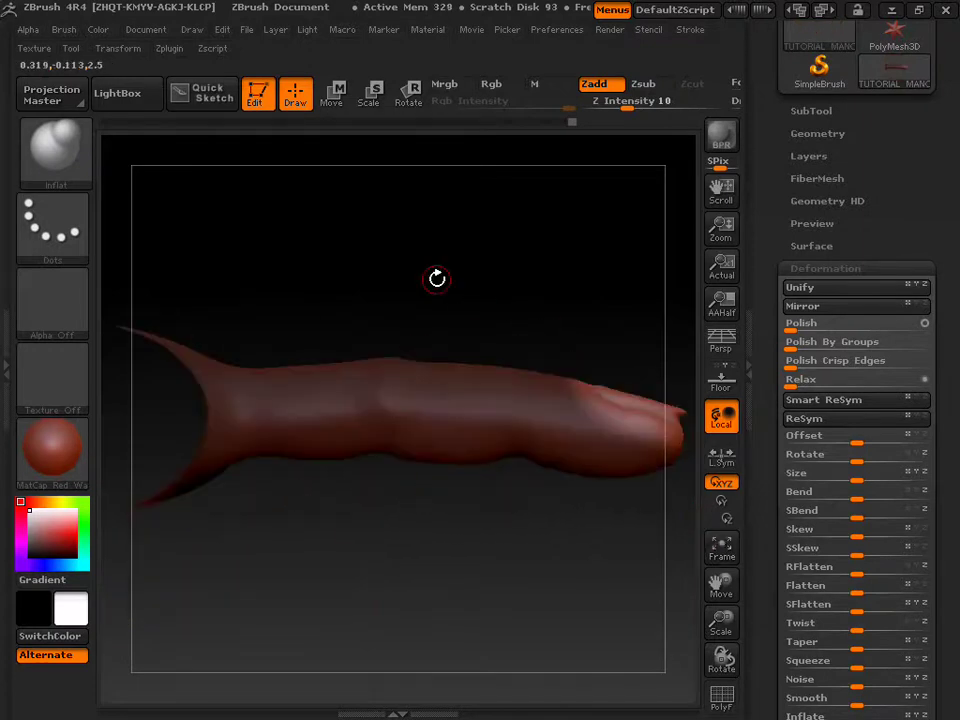
{"action": "left_click", "coordinate": [437, 279], "text": "ctrl+shift"}
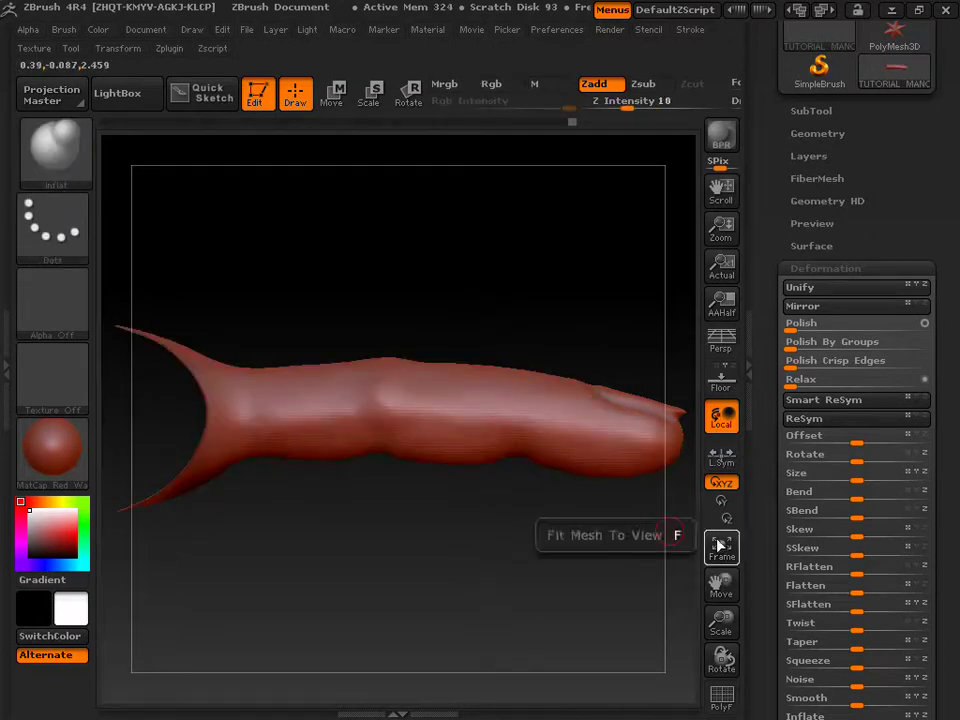
{"action": "mouse_move", "coordinate": [526, 211]}
{"action": "left_mouse_down"}
{"action": "mouse_move", "coordinate": [465, 223]}
{"action": "mouse_move", "coordinate": [474, 221]}
{"action": "mouse_move", "coordinate": [461, 374]}
{"action": "mouse_move", "coordinate": [534, 236]}
{"action": "mouse_move", "coordinate": [441, 244]}
{"action": "left_mouse_up"}
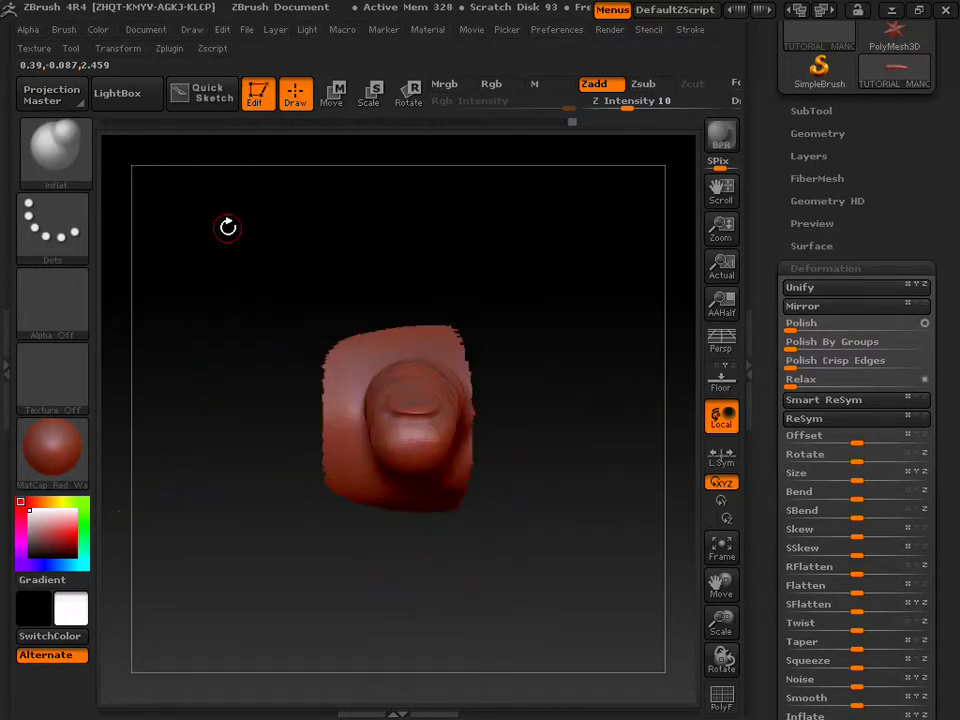
{"action": "key", "text": "ctrl+shift"}
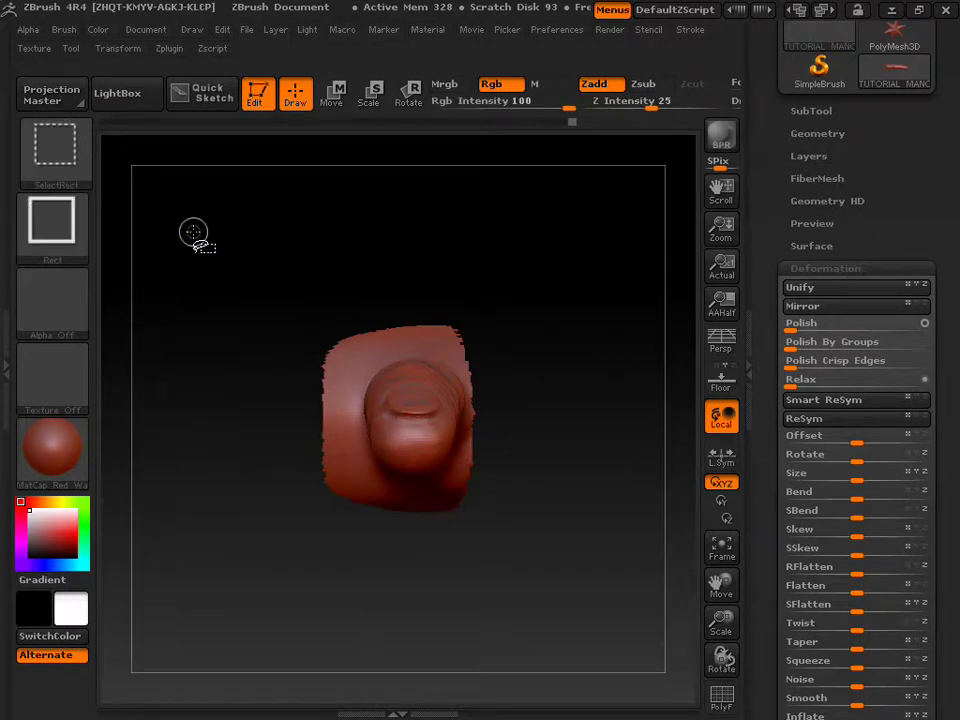
Step: Unhide the rest of the hand, frame the whole mesh, and rotate it
{"action": "left_click_drag", "start_coordinate": [193, 232], "coordinate": [265, 280], "text": "ctrl+shift"}
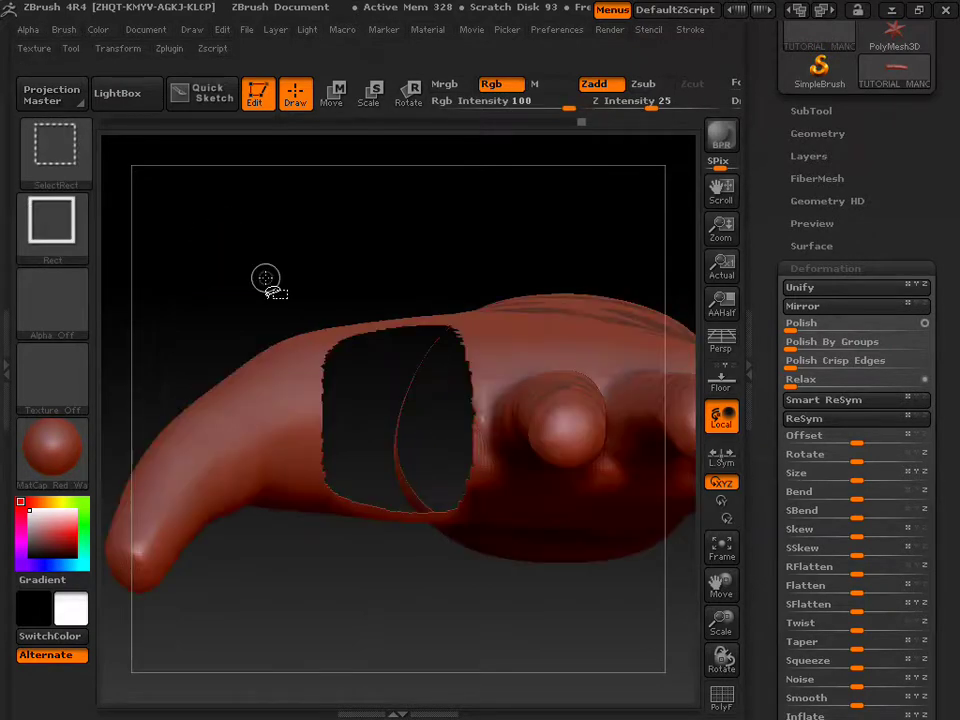
{"action": "left_click", "coordinate": [264, 278], "text": "ctrl+shift"}
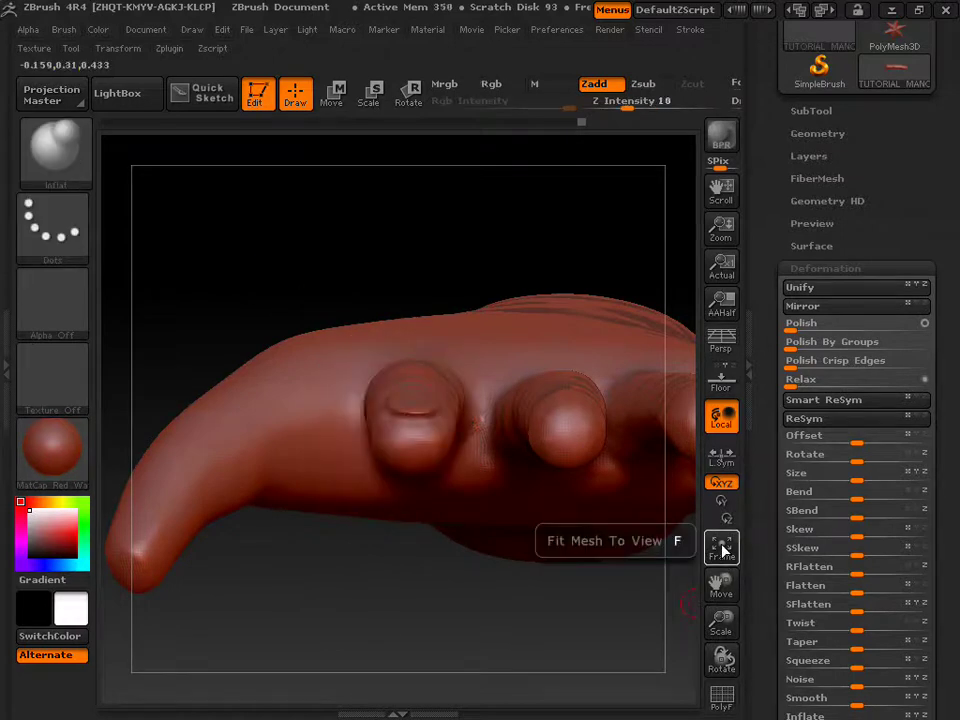
{"action": "left_click", "coordinate": [723, 548]}
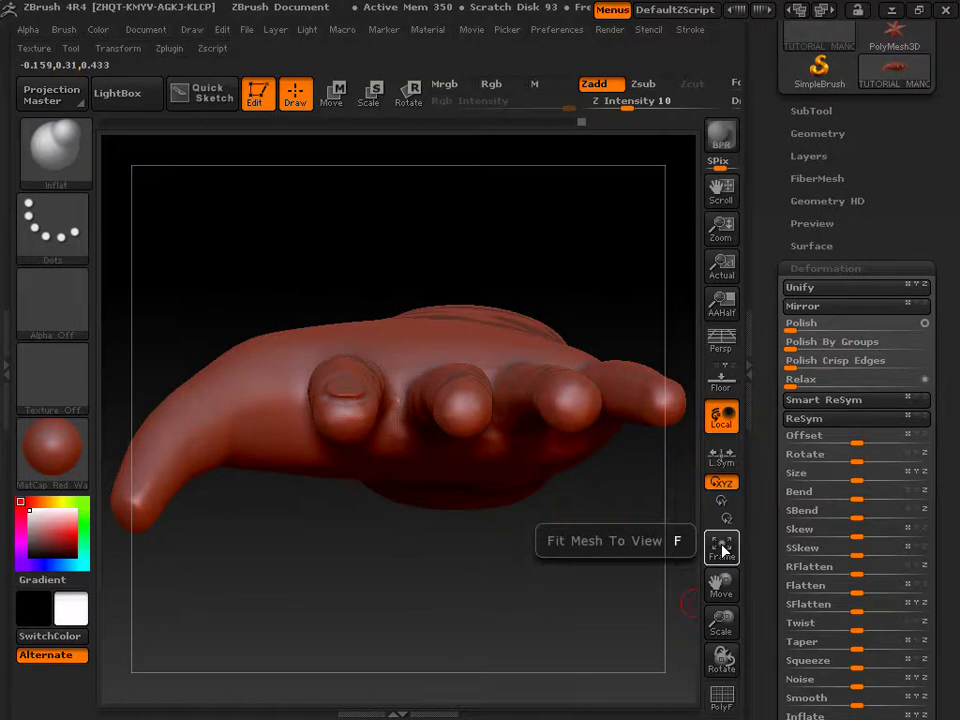
{"action": "mouse_move", "coordinate": [411, 240]}
{"action": "left_mouse_down"}
{"action": "mouse_move", "coordinate": [534, 290]}
{"action": "mouse_move", "coordinate": [466, 401]}
{"action": "mouse_move", "coordinate": [390, 354]}
{"action": "mouse_move", "coordinate": [499, 274]}
{"action": "mouse_move", "coordinate": [512, 212]}
{"action": "mouse_move", "coordinate": [385, 44]}
{"action": "mouse_move", "coordinate": [278, 24]}
{"action": "mouse_move", "coordinate": [270, 10]}
{"action": "mouse_move", "coordinate": [407, 14]}
{"action": "mouse_move", "coordinate": [336, 23]}
{"action": "mouse_move", "coordinate": [388, 85]}
{"action": "mouse_move", "coordinate": [528, 152]}
{"action": "mouse_move", "coordinate": [529, 182]}
{"action": "left_mouse_up"}
{"action": "mouse_move", "coordinate": [517, 280]}
{"action": "left_mouse_down"}
{"action": "mouse_move", "coordinate": [489, 281]}
{"action": "mouse_move", "coordinate": [508, 409]}
{"action": "left_mouse_up"}
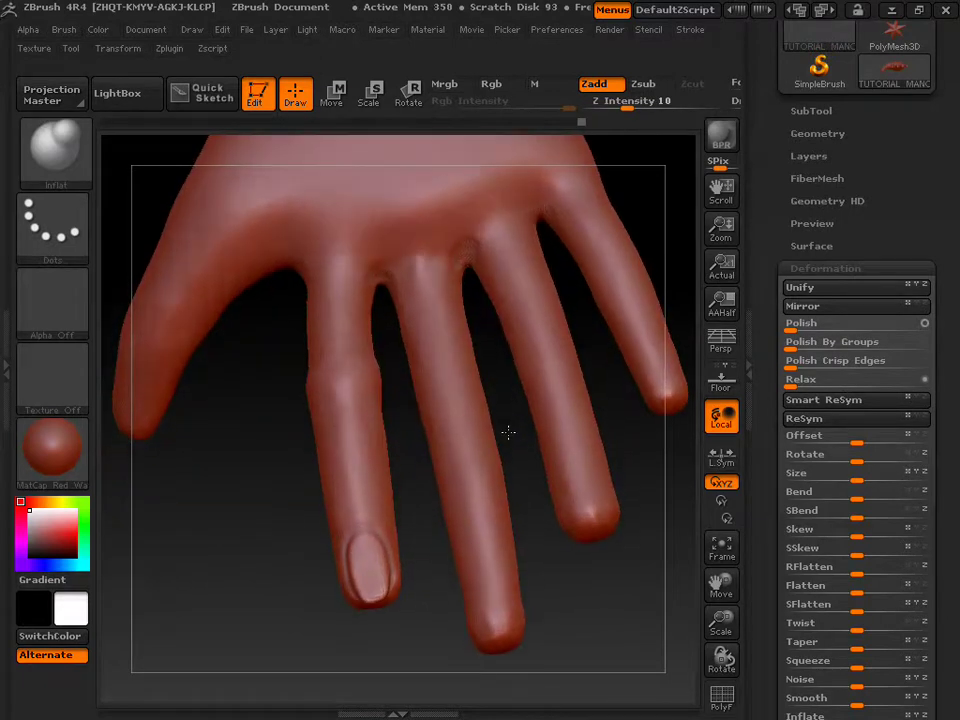
{"action": "left_click_drag", "start_coordinate": [279, 485], "coordinate": [279, 519]}
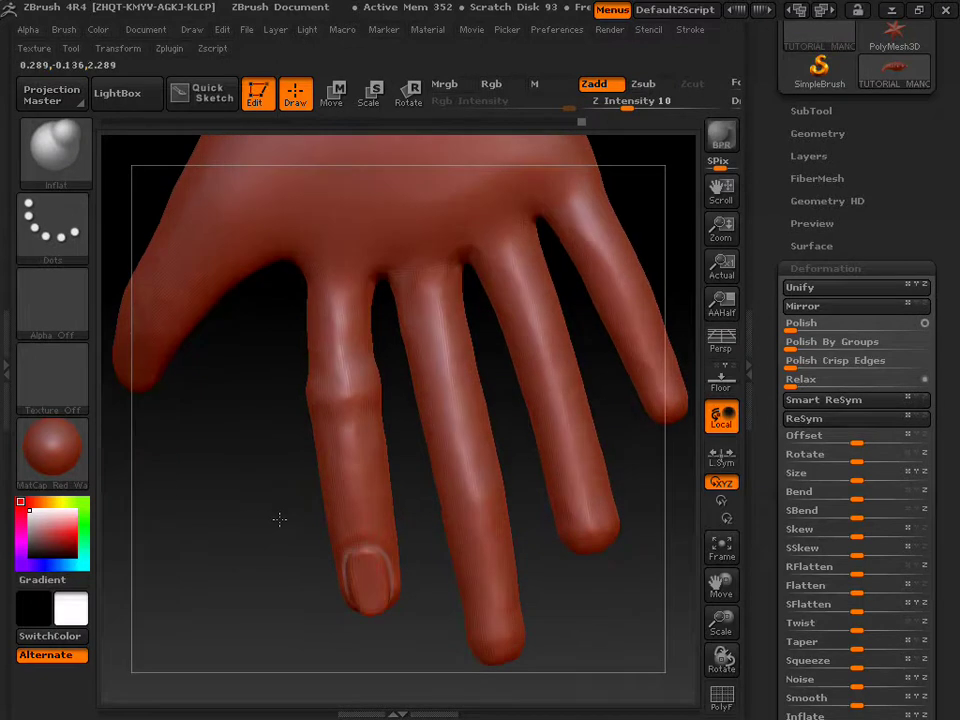
{"action": "mouse_move", "coordinate": [275, 450]}
{"action": "left_mouse_down"}
{"action": "mouse_move", "coordinate": [275, 435]}
{"action": "mouse_move", "coordinate": [365, 426]}
{"action": "mouse_move", "coordinate": [446, 434]}
{"action": "mouse_move", "coordinate": [259, 435]}
{"action": "mouse_move", "coordinate": [288, 436]}
{"action": "mouse_move", "coordinate": [206, 414]}
{"action": "left_mouse_up"}
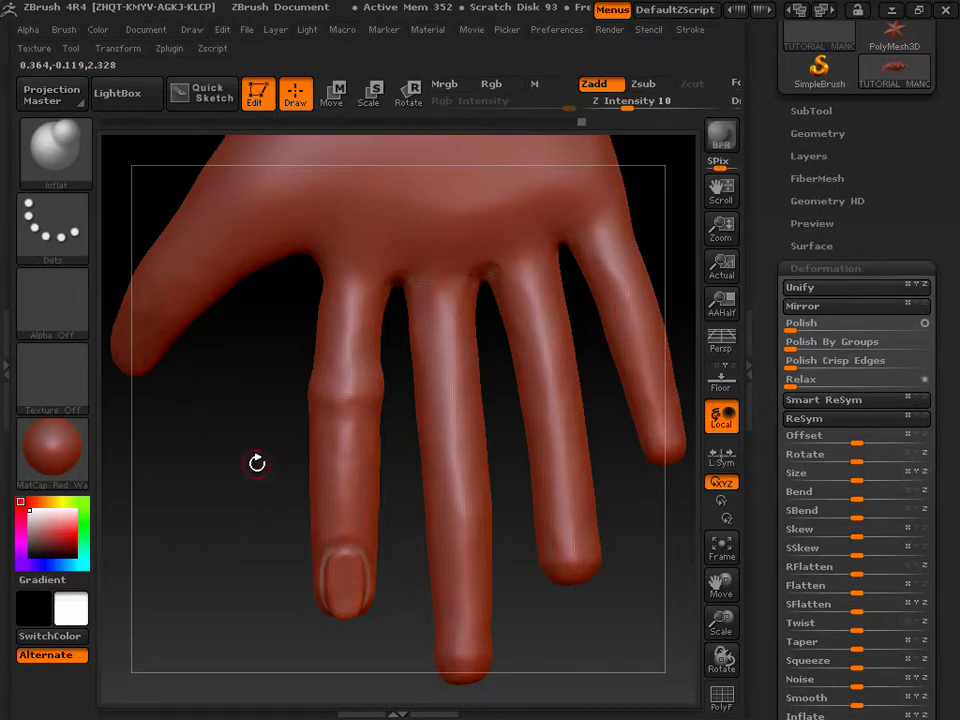
{"action": "left_click_drag", "start_coordinate": [258, 457], "coordinate": [440, 463]}
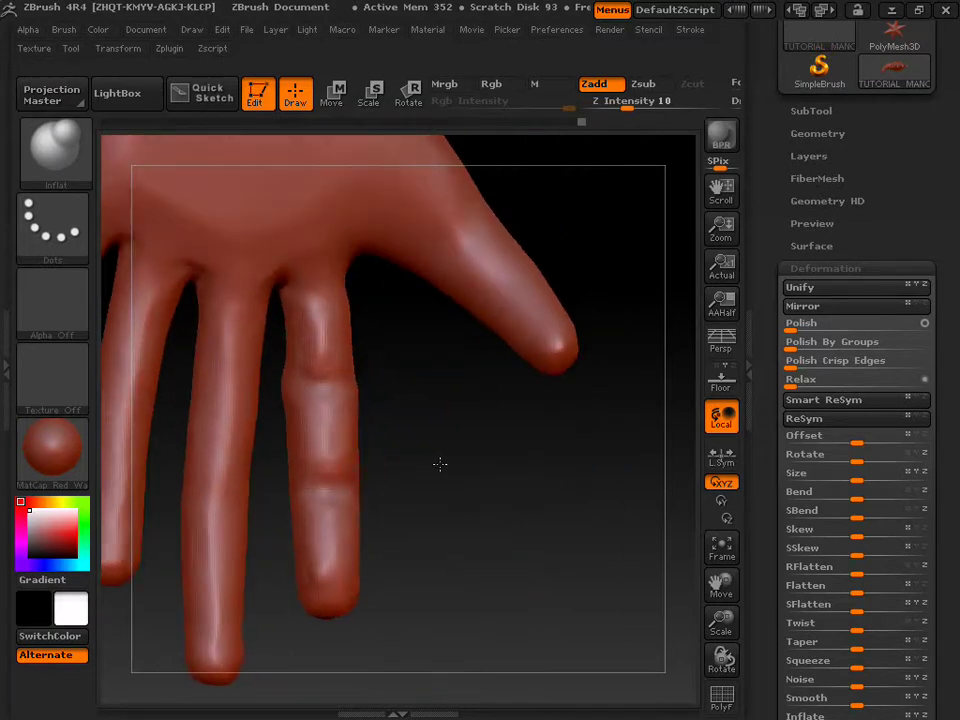
{"action": "left_click", "coordinate": [721, 548]}
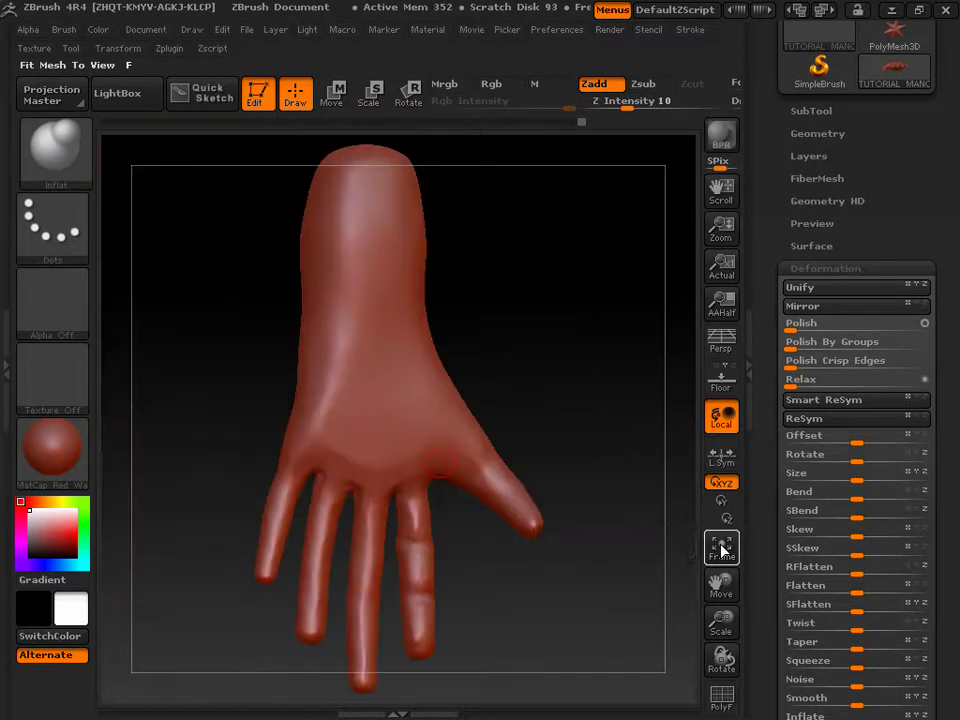
{"action": "mouse_move", "coordinate": [604, 568]}
{"action": "left_mouse_down"}
{"action": "mouse_move", "coordinate": [553, 585]}
{"action": "mouse_move", "coordinate": [417, 588]}
{"action": "mouse_move", "coordinate": [564, 529]}
{"action": "mouse_move", "coordinate": [591, 464]}
{"action": "mouse_move", "coordinate": [645, 465]}
{"action": "mouse_move", "coordinate": [531, 536]}
{"action": "mouse_move", "coordinate": [475, 536]}
{"action": "mouse_move", "coordinate": [606, 523]}
{"action": "left_mouse_up"}
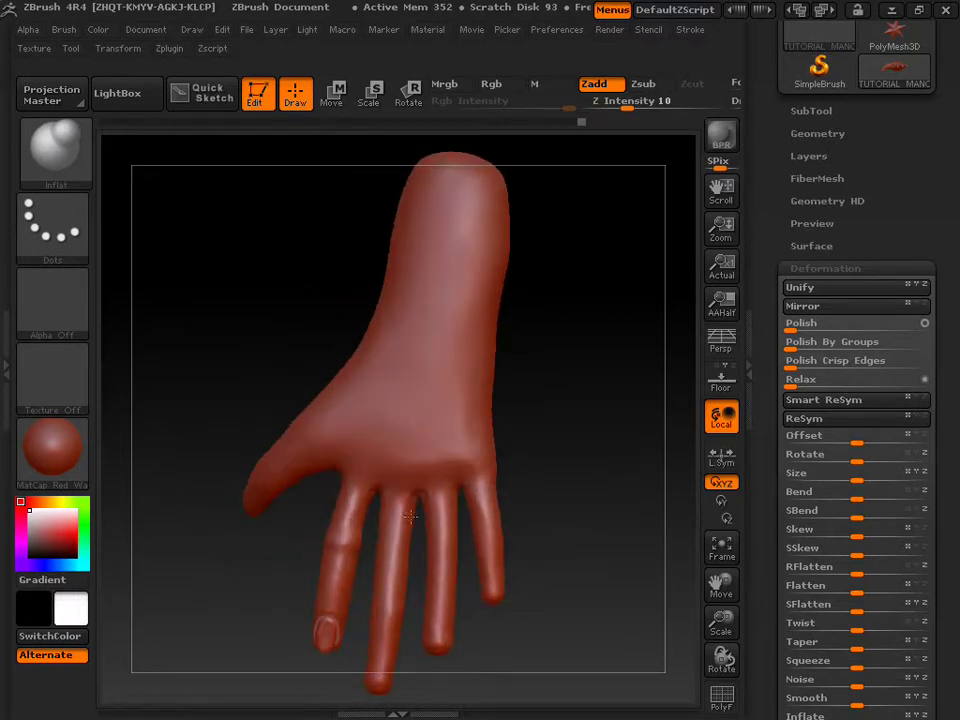
{"action": "mouse_move", "coordinate": [626, 338]}
{"action": "left_mouse_down"}
{"action": "mouse_move", "coordinate": [598, 144]}
{"action": "mouse_move", "coordinate": [596, 28]}
{"action": "left_mouse_up"}
{"action": "mouse_move", "coordinate": [607, 469]}
{"action": "left_mouse_down"}
{"action": "mouse_move", "coordinate": [630, 461]}
{"action": "mouse_move", "coordinate": [696, 469]}
{"action": "mouse_move", "coordinate": [583, 467]}
{"action": "mouse_move", "coordinate": [745, 472]}
{"action": "left_mouse_up"}
{"action": "mouse_move", "coordinate": [616, 486]}
{"action": "left_mouse_down"}
{"action": "mouse_move", "coordinate": [624, 480]}
{"action": "mouse_move", "coordinate": [546, 483]}
{"action": "left_mouse_up"}
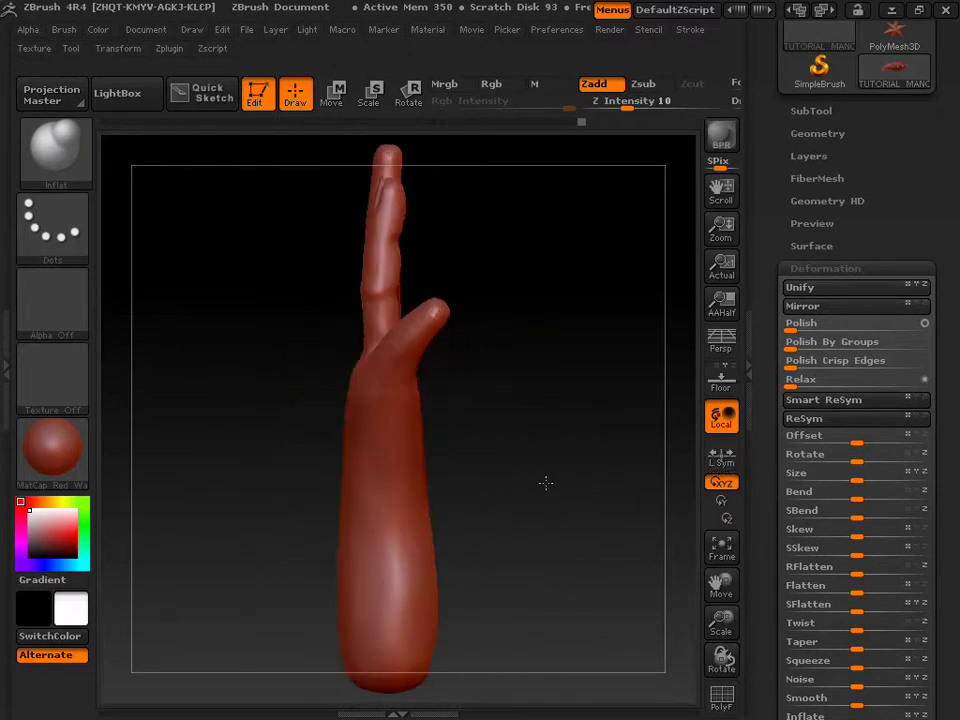
{"action": "mouse_move", "coordinate": [546, 409]}
{"action": "left_mouse_down"}
{"action": "mouse_move", "coordinate": [491, 411]}
{"action": "mouse_move", "coordinate": [476, 364]}
{"action": "left_mouse_up"}
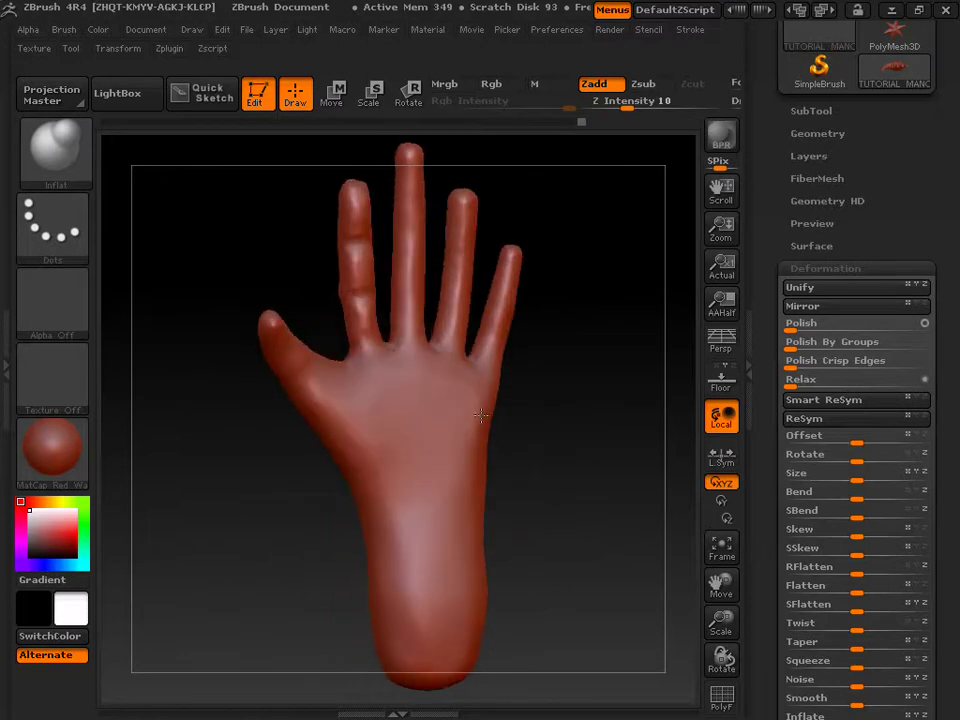
{"action": "mouse_move", "coordinate": [722, 568]}
{"action": "left_mouse_down"}
{"action": "mouse_move", "coordinate": [725, 580]}
{"action": "mouse_move", "coordinate": [583, 566]}
{"action": "mouse_move", "coordinate": [758, 553]}
{"action": "left_mouse_up"}
{"action": "mouse_move", "coordinate": [526, 330]}
{"action": "left_mouse_down"}
{"action": "mouse_move", "coordinate": [561, 332]}
{"action": "mouse_move", "coordinate": [527, 319]}
{"action": "mouse_move", "coordinate": [508, 407]}
{"action": "mouse_move", "coordinate": [506, 328]}
{"action": "mouse_move", "coordinate": [514, 329]}
{"action": "left_mouse_up"}
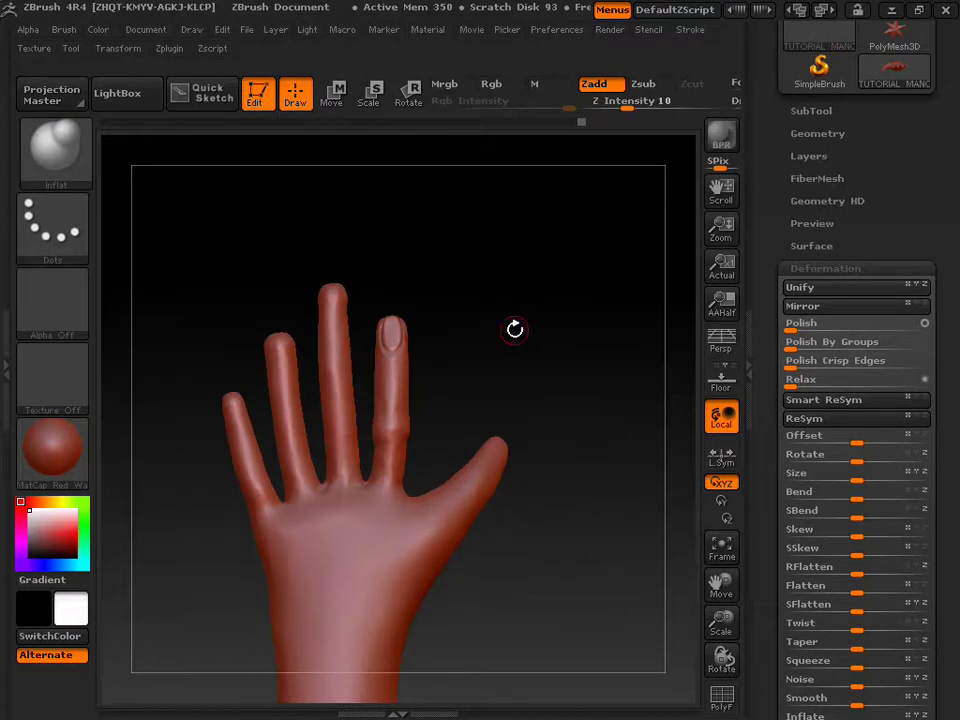
{"action": "mouse_move", "coordinate": [713, 588]}
{"action": "left_mouse_down"}
{"action": "mouse_move", "coordinate": [713, 622]}
{"action": "mouse_move", "coordinate": [540, 407]}
{"action": "left_mouse_up"}
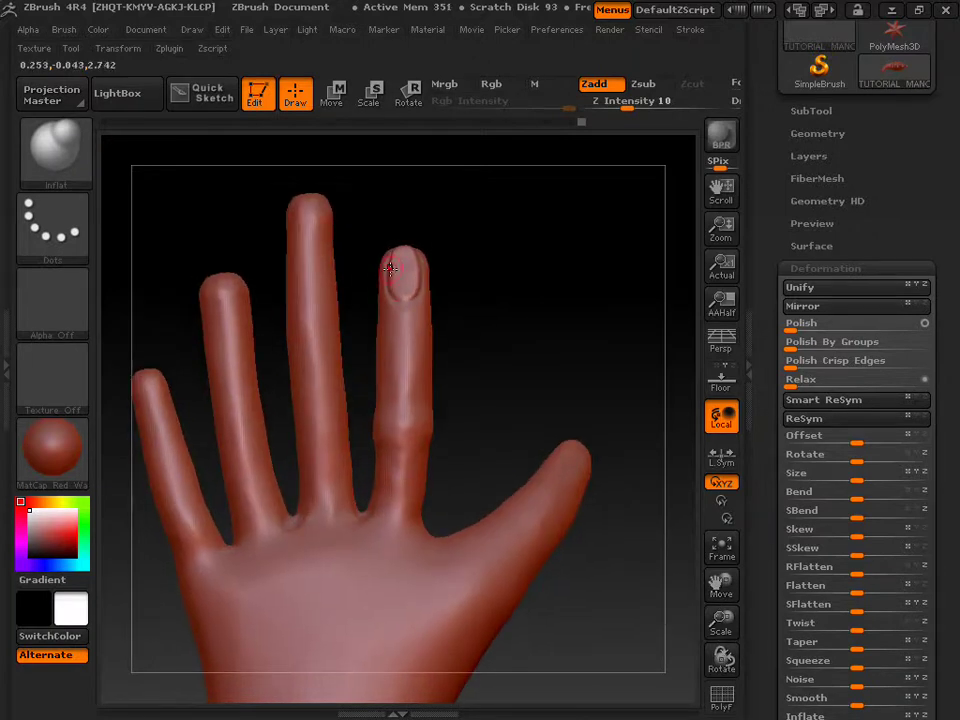
Step: Reshape the index fingertip with the Move brush to crisp up the nail edge
{"action": "key", "text": "b"}
{"action": "key", "text": "m"}
{"action": "key", "text": "v"}
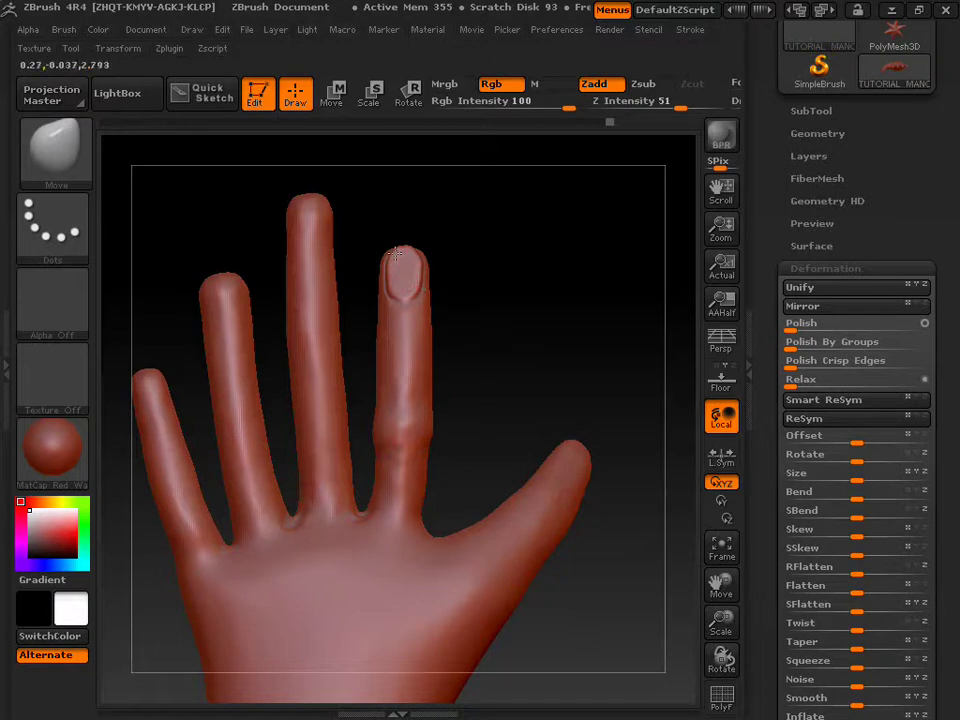
{"action": "left_click_drag", "start_coordinate": [395, 253], "coordinate": [402, 298]}
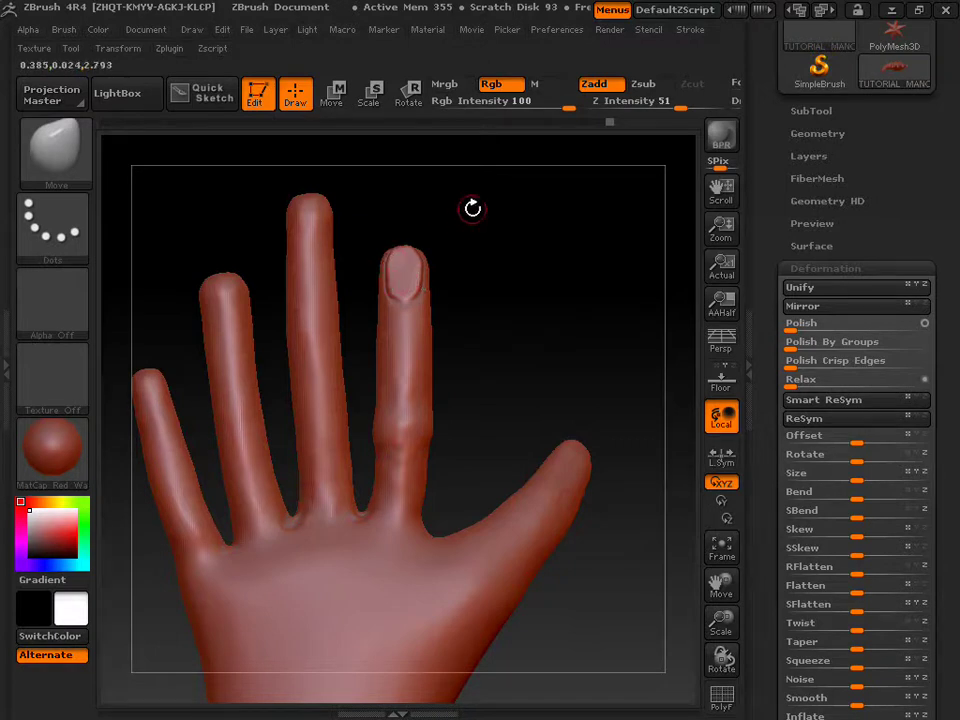
{"action": "mouse_move", "coordinate": [476, 277]}
{"action": "left_mouse_down"}
{"action": "mouse_move", "coordinate": [478, 291]}
{"action": "mouse_move", "coordinate": [443, 268]}
{"action": "left_mouse_up"}
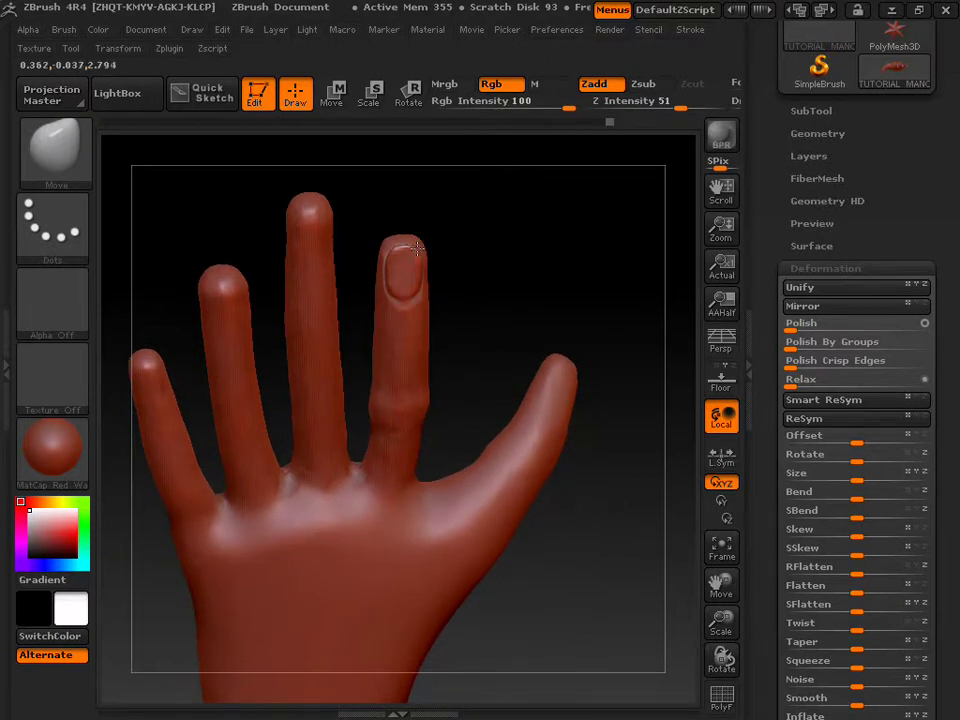
Step: Rotate the hand through palm and three-quarter views, then hide the side shelves
{"action": "left_click_drag", "start_coordinate": [486, 186], "coordinate": [484, 128]}
{"action": "mouse_move", "coordinate": [452, 287]}
{"action": "left_mouse_down"}
{"action": "mouse_move", "coordinate": [339, 281]}
{"action": "mouse_move", "coordinate": [332, 253]}
{"action": "left_mouse_up"}
{"action": "left_click_drag", "start_coordinate": [342, 352], "coordinate": [347, 416]}
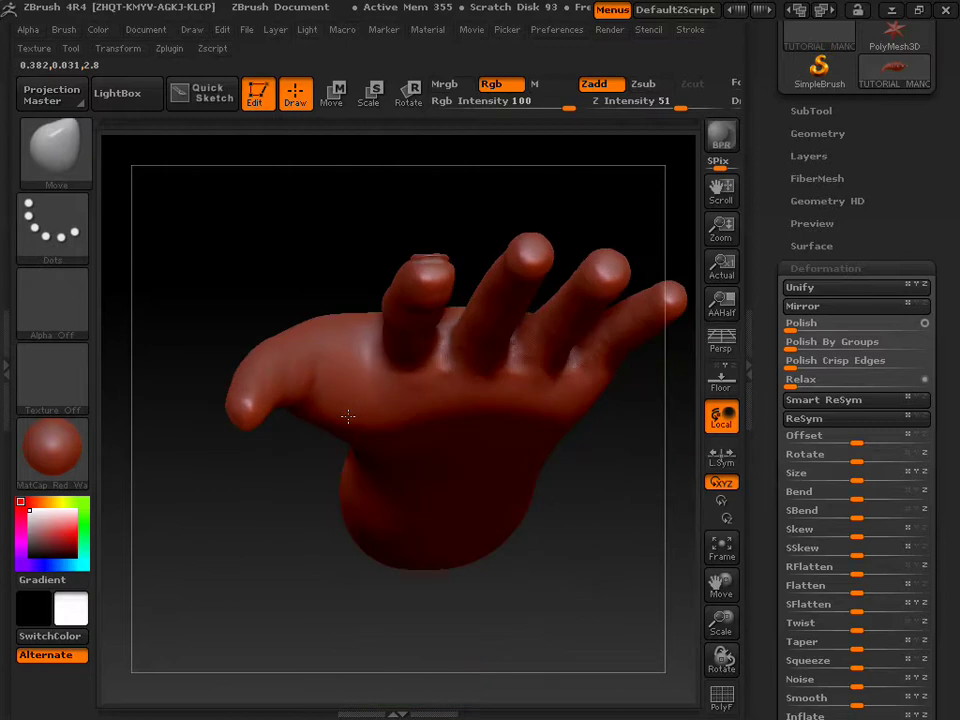
{"action": "key", "text": "Tab"}
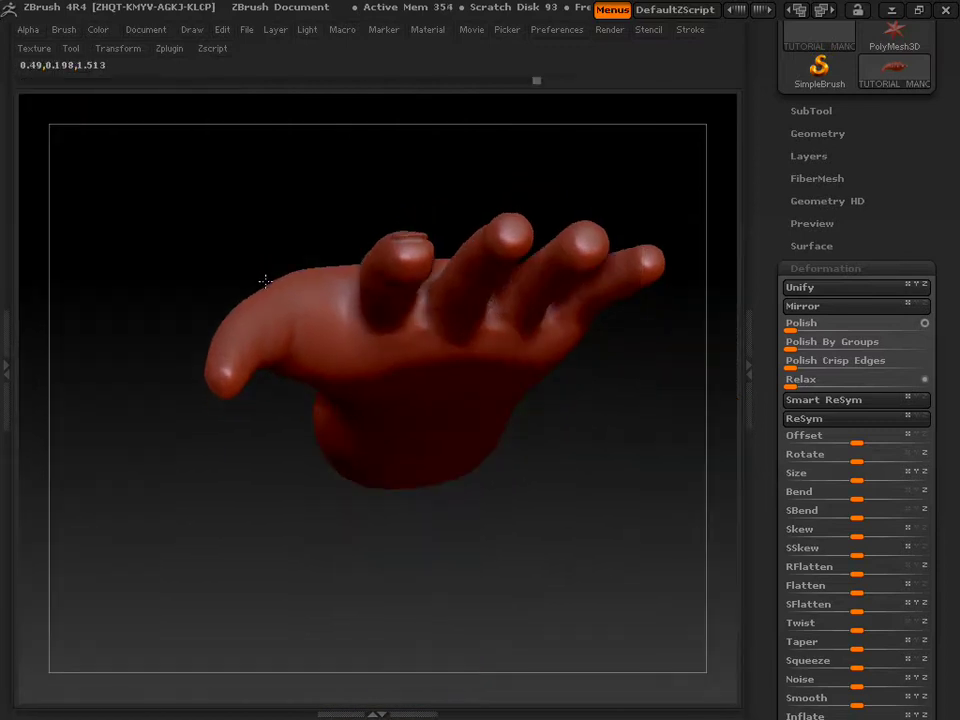
Step: Rotate the hand to show the fingers, toggling the left material tray open and closed
{"action": "key", "text": "Caps_Lock"}
{"action": "left_click_drag", "start_coordinate": [265, 281], "coordinate": [103, 386]}
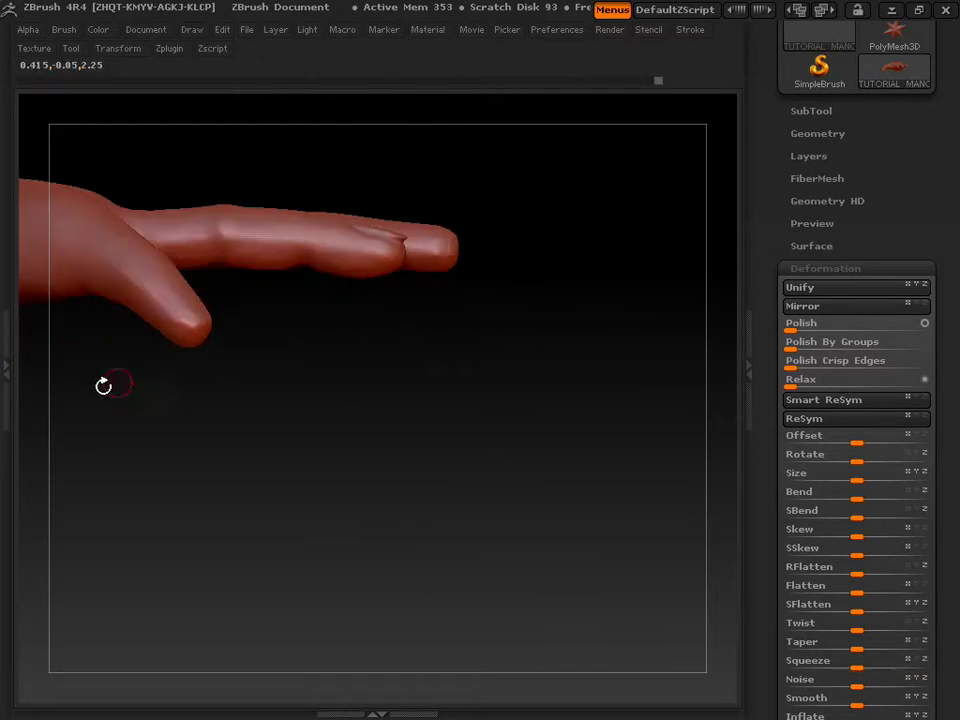
{"action": "left_click", "coordinate": [6, 368]}
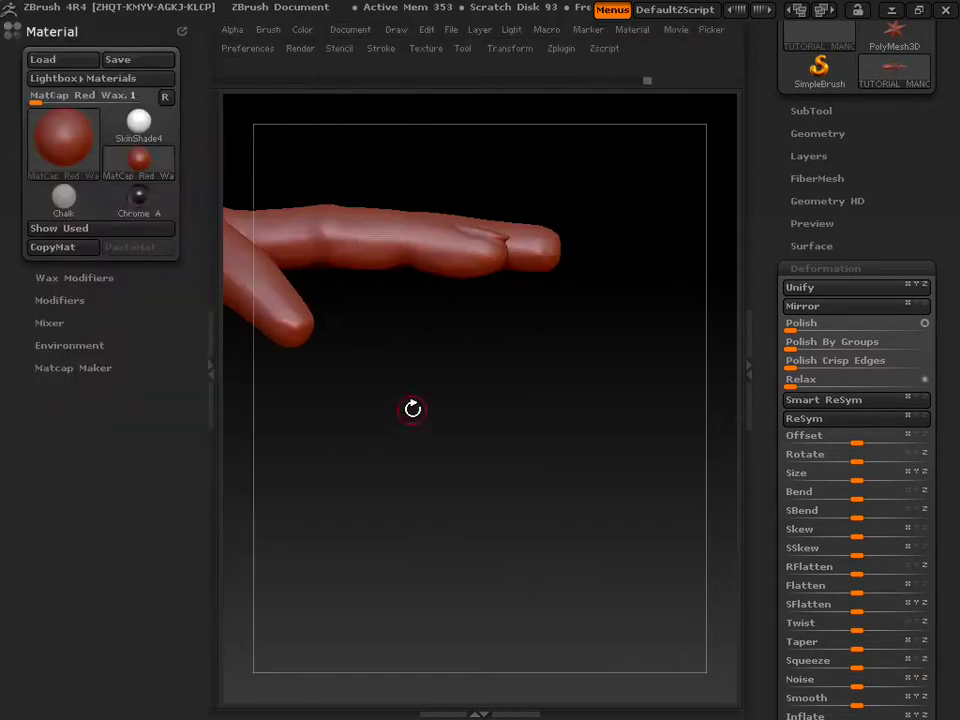
{"action": "left_click", "coordinate": [209, 368]}
{"action": "left_click_drag", "start_coordinate": [368, 398], "coordinate": [266, 394]}
{"action": "mouse_move", "coordinate": [474, 375]}
{"action": "left_mouse_down"}
{"action": "mouse_move", "coordinate": [499, 491]}
{"action": "mouse_move", "coordinate": [517, 494]}
{"action": "left_mouse_up"}
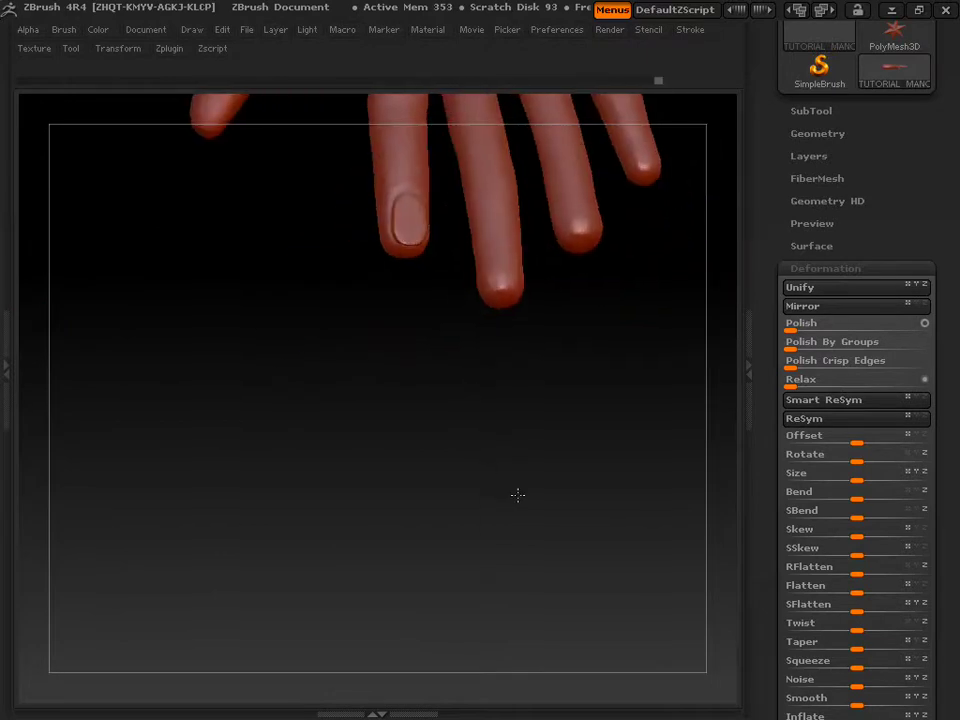
{"action": "key", "text": "Caps_Lock"}
{"action": "mouse_move", "coordinate": [689, 567]}
{"action": "left_mouse_down"}
{"action": "mouse_move", "coordinate": [596, 499]}
{"action": "mouse_move", "coordinate": [579, 437]}
{"action": "left_mouse_up"}
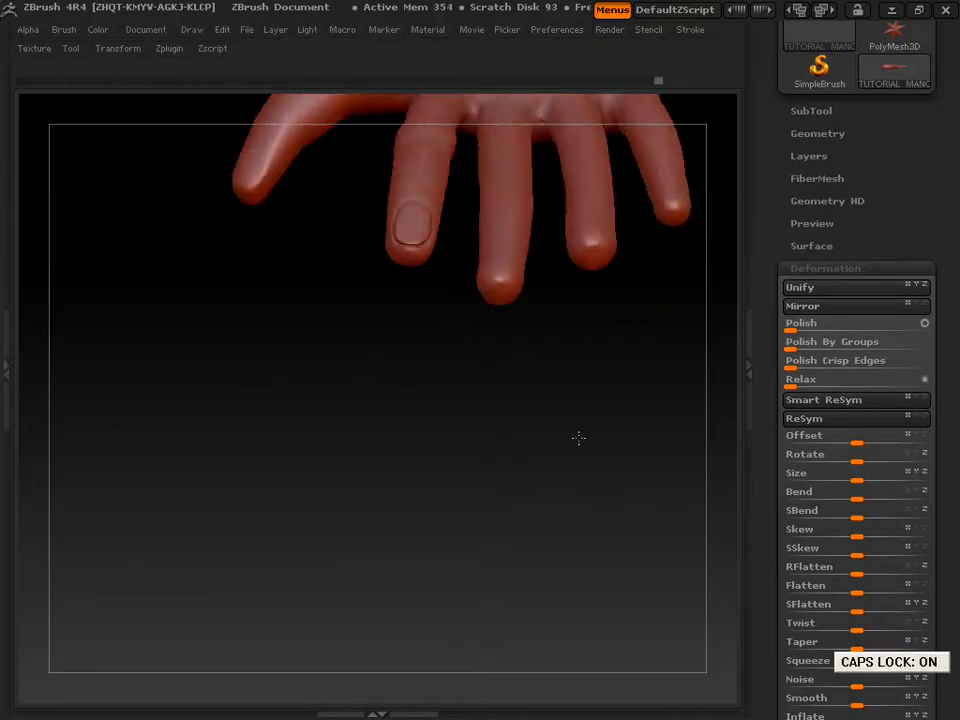
{"action": "key", "text": "Caps_Lock"}
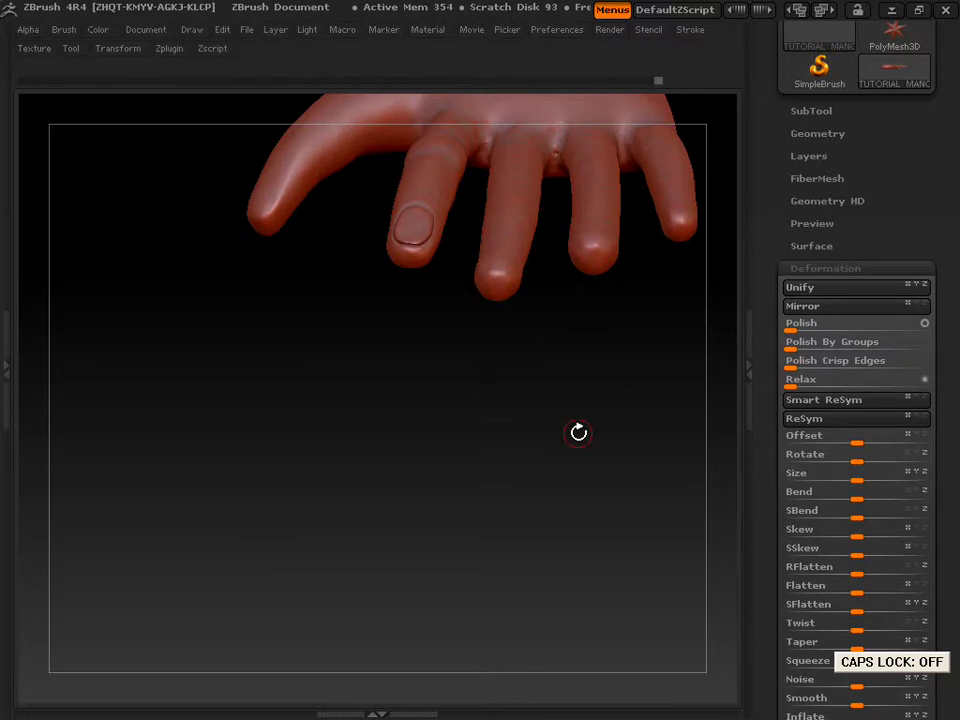
Step: Toggle the right and left trays, then minimize ZBrush to the desktop
{"action": "left_click", "coordinate": [748, 364]}
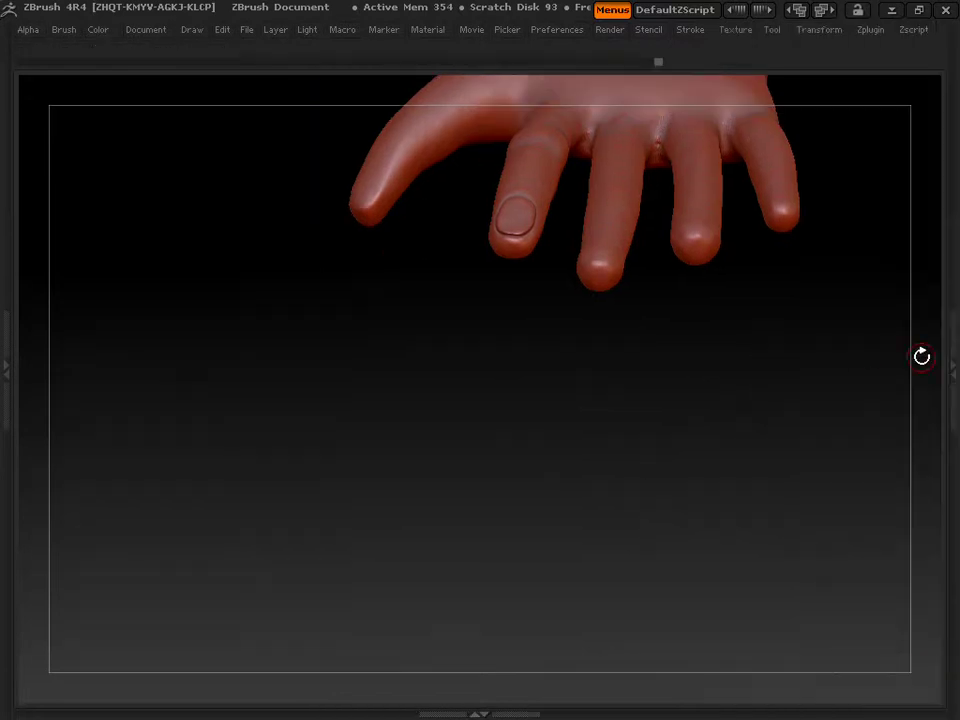
{"action": "left_click", "coordinate": [950, 365]}
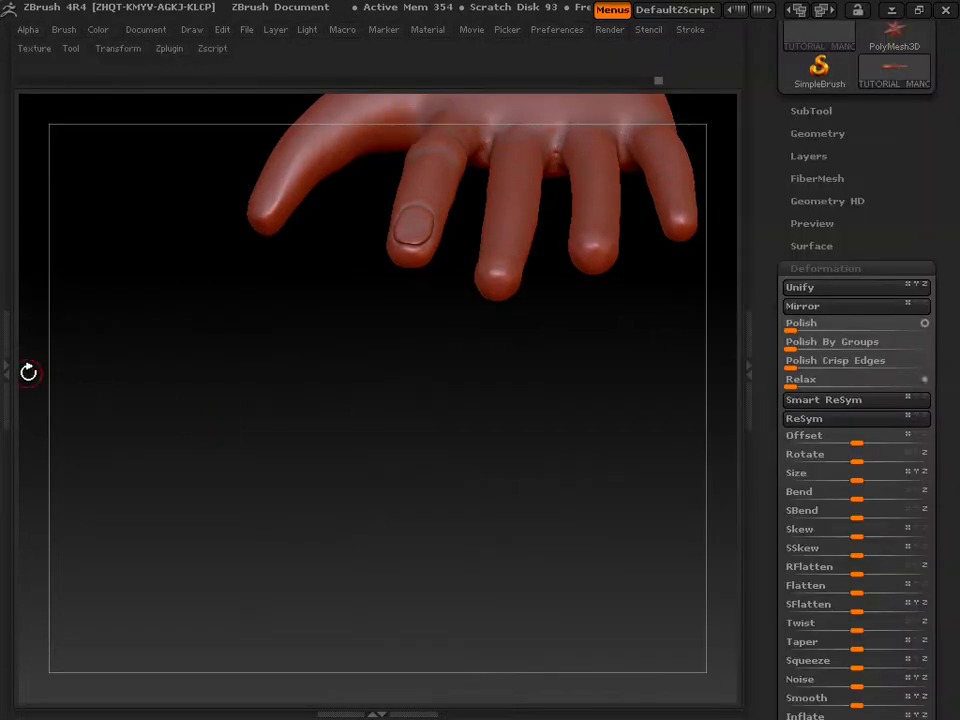
{"action": "left_click", "coordinate": [8, 370]}
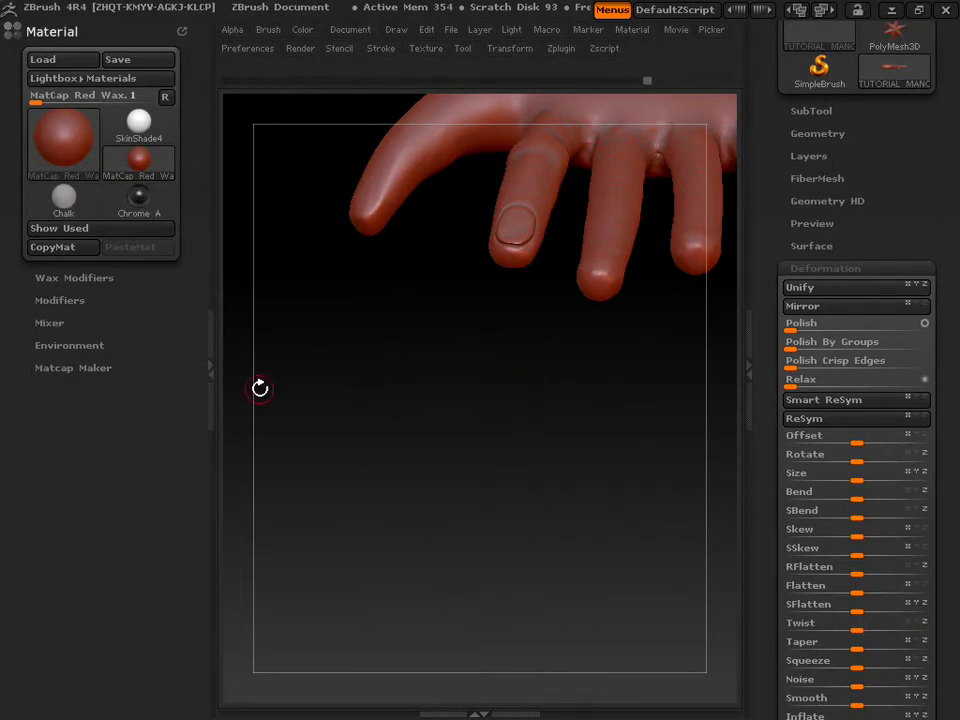
{"action": "left_click", "coordinate": [206, 366]}
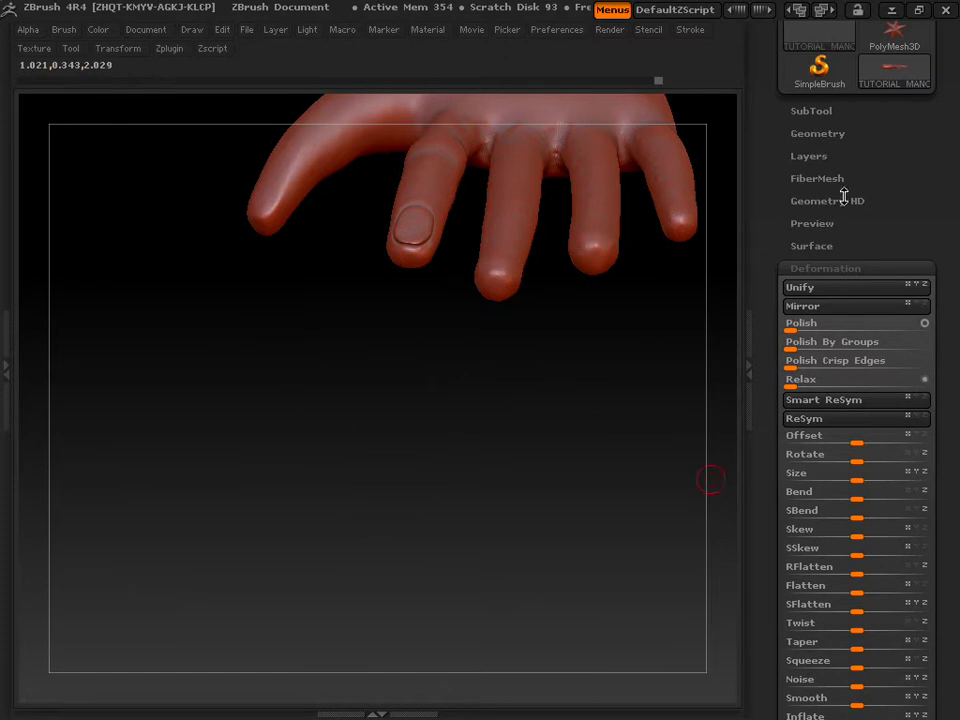
{"action": "left_click_drag", "start_coordinate": [771, 120], "coordinate": [774, 167]}
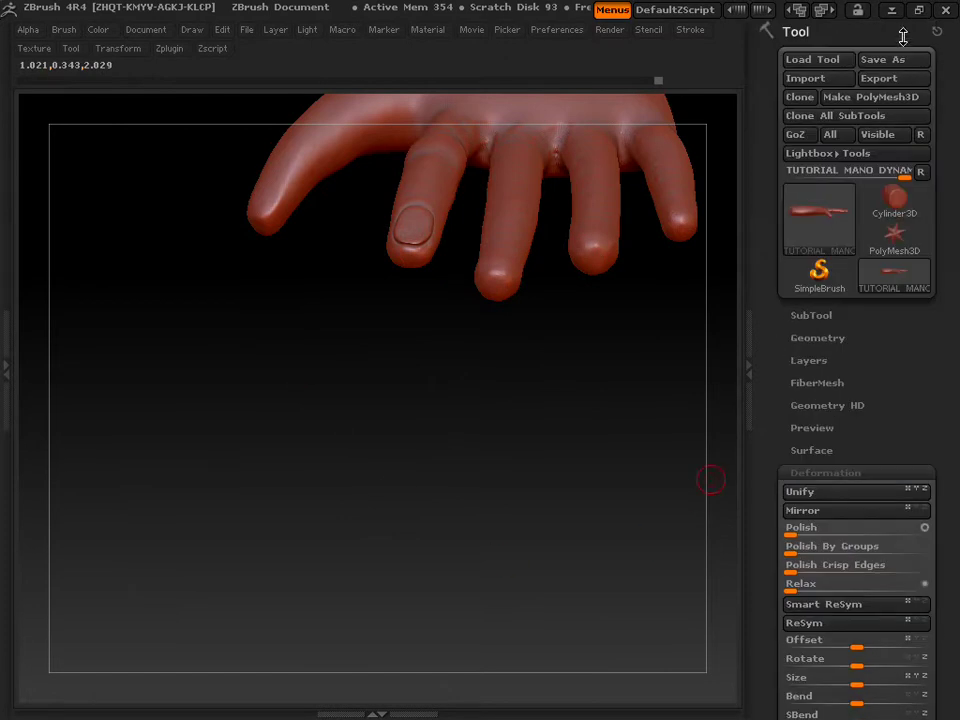
{"action": "left_click", "coordinate": [892, 11]}
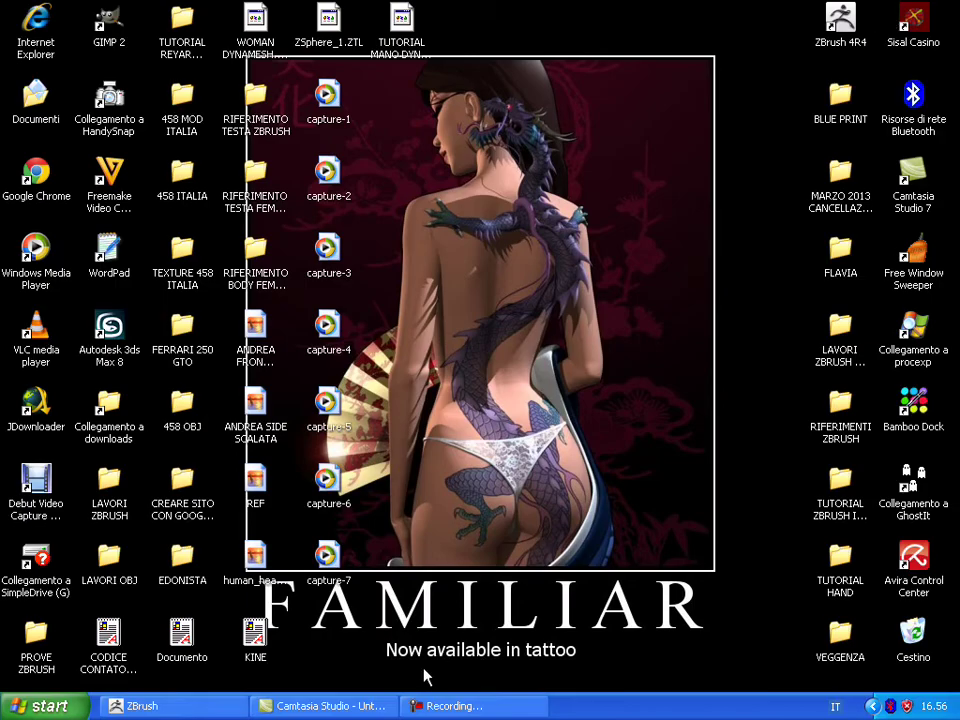